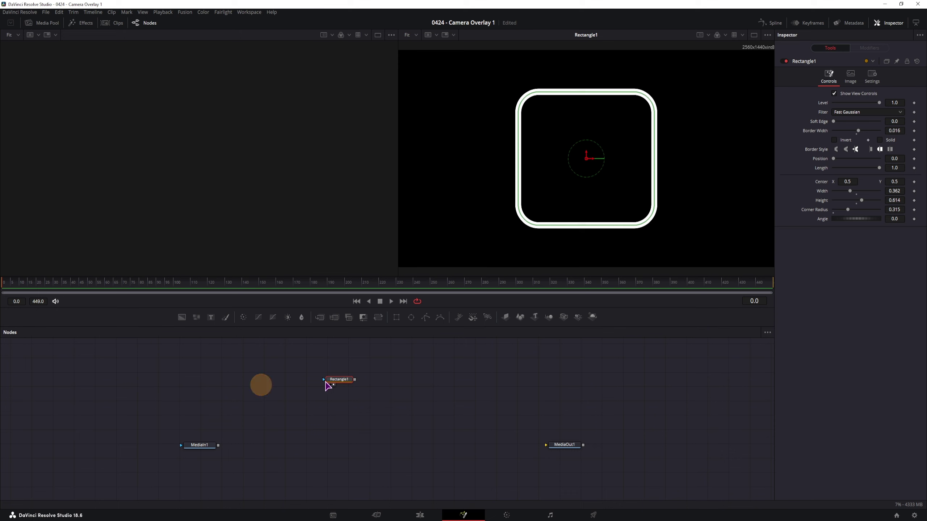
Add a Background node masked by Rectangle1 and show it in the right viewer.
{"action": "left_click_drag", "start_coordinate": [339, 379], "coordinate": [312, 380]}
{"action": "left_click_drag", "start_coordinate": [181, 320], "coordinate": [362, 379]}
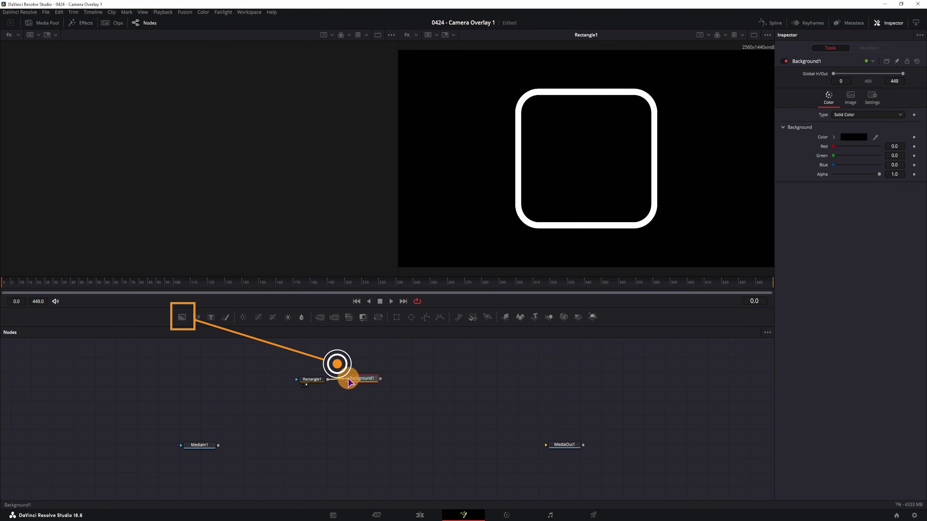
{"action": "key", "text": "2"}
Change the background's colour type to Gradient, with pure red at the start and cyan (0, 1, 1) at the end.
{"action": "left_click", "coordinate": [853, 114]}
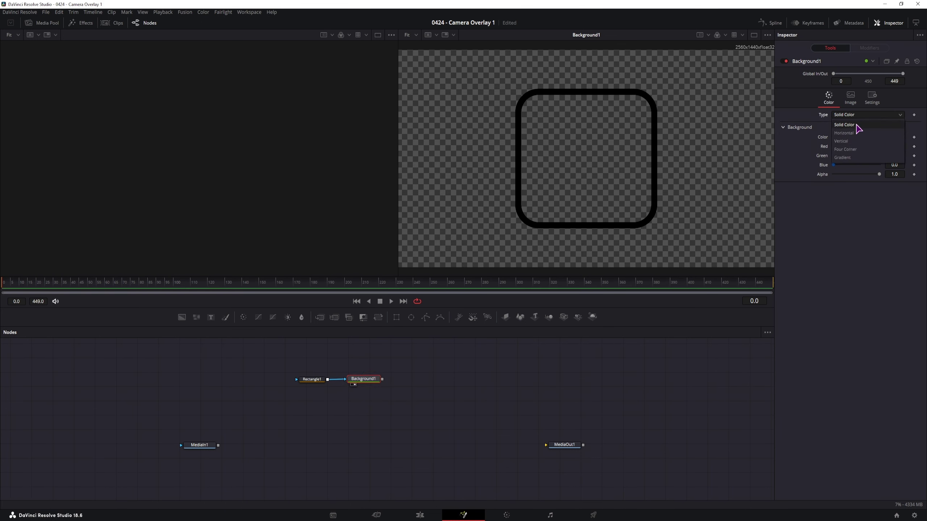
{"action": "left_click", "coordinate": [844, 157]}
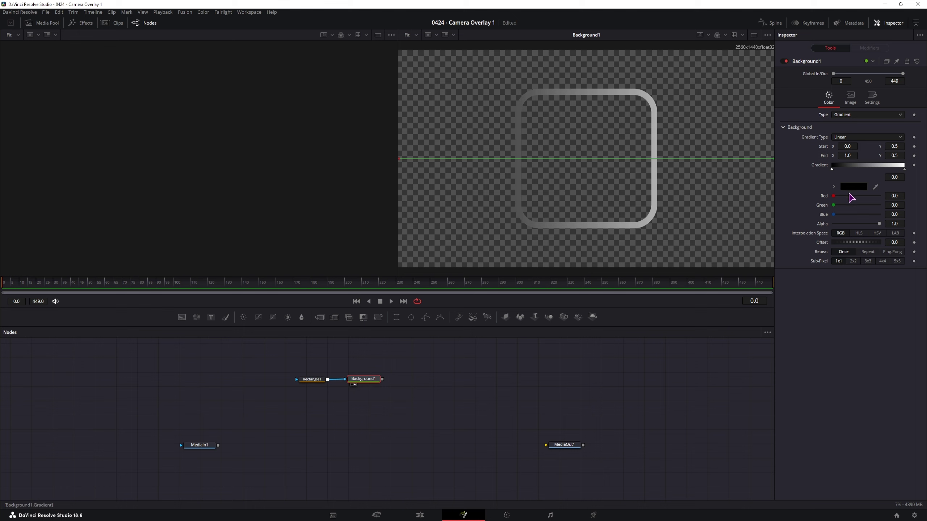
{"action": "left_click_drag", "start_coordinate": [832, 196], "coordinate": [793, 207]}
{"action": "left_click", "coordinate": [904, 169]}
{"action": "left_click_drag", "start_coordinate": [882, 200], "coordinate": [755, 197]}
{"action": "left_click_drag", "start_coordinate": [833, 206], "coordinate": [885, 204]}
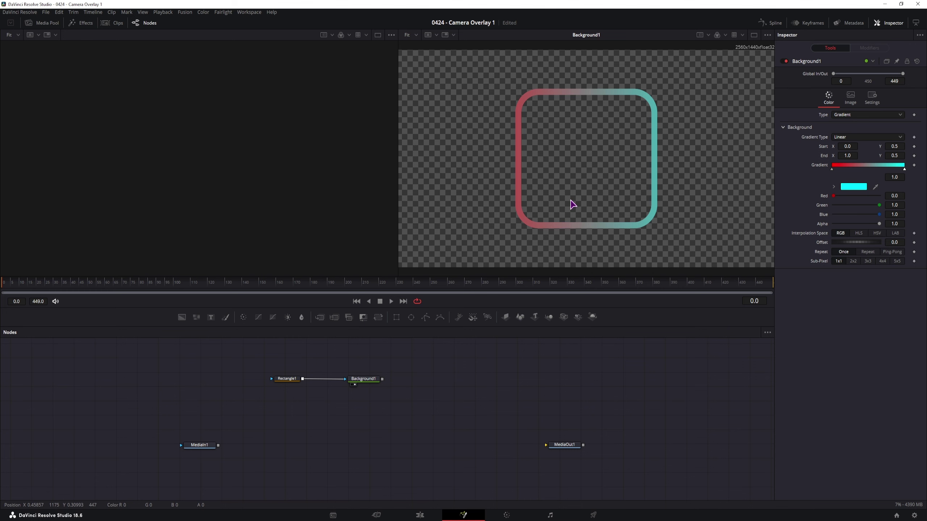
Search the tools for "glow" and add a Glow (Glo) node after Background1.
{"action": "left_click", "coordinate": [361, 380]}
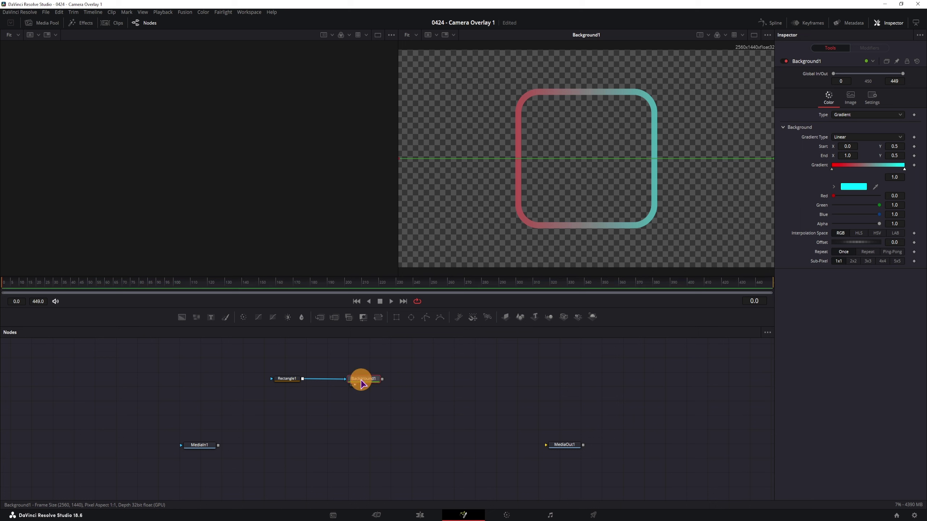
{"action": "key", "text": "shift+space"}
{"action": "type", "text": "dis"}
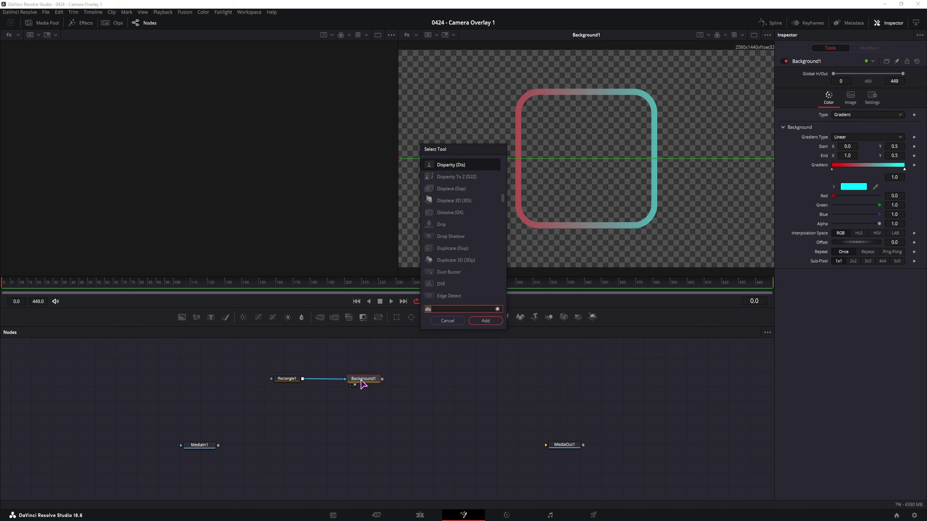
{"action": "key", "text": "BackSpace"}
{"action": "key", "text": "BackSpace"}
{"action": "key", "text": "BackSpace"}
{"action": "type", "text": "glow"}
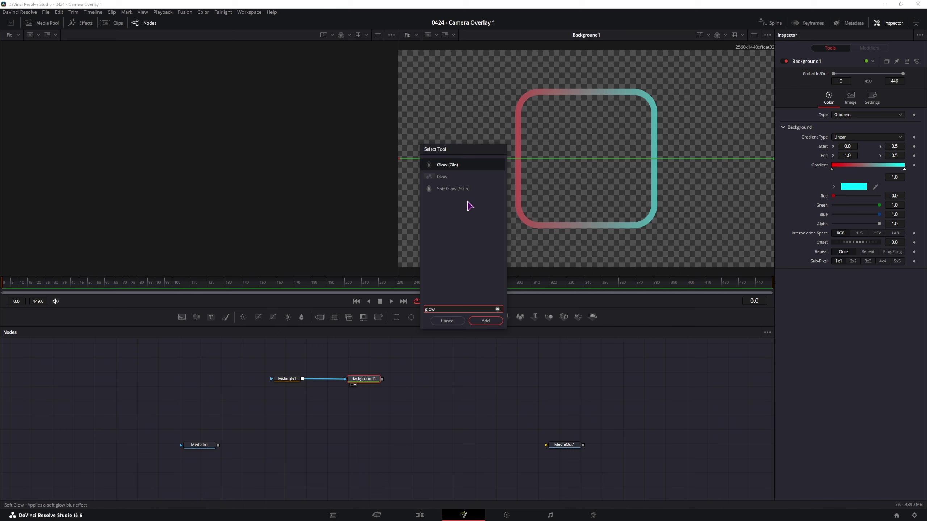
{"action": "double_click", "coordinate": [451, 165]}
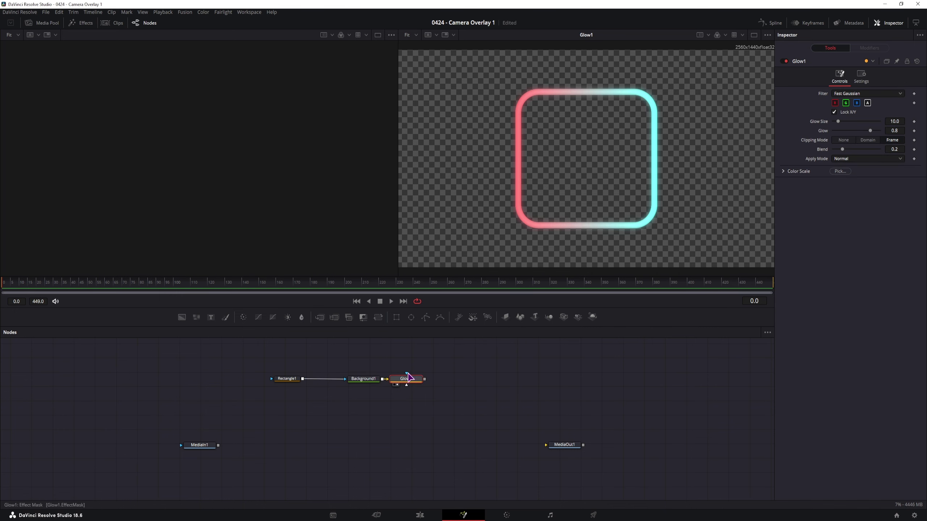
Search the tools for "soft" and add a Soft Glow node after Glow1.
{"action": "key", "text": "shift+space"}
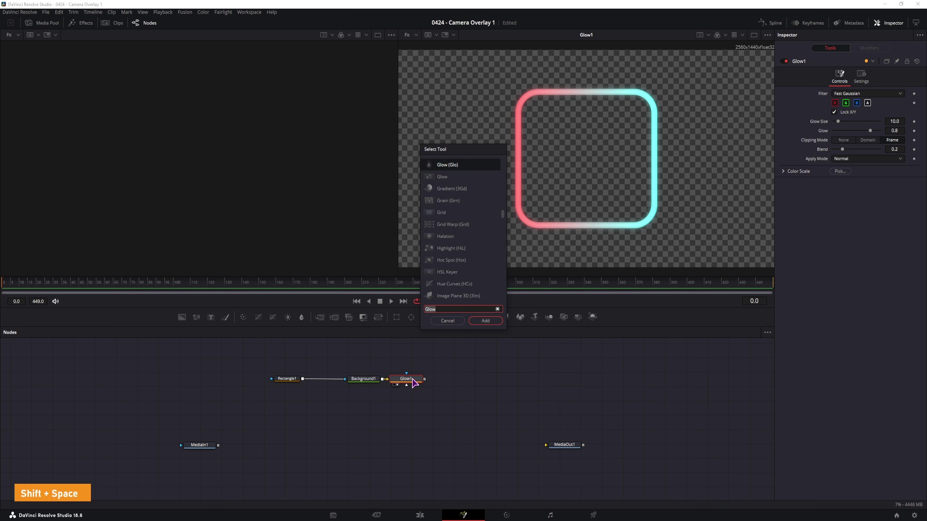
{"action": "type", "text": "soft"}
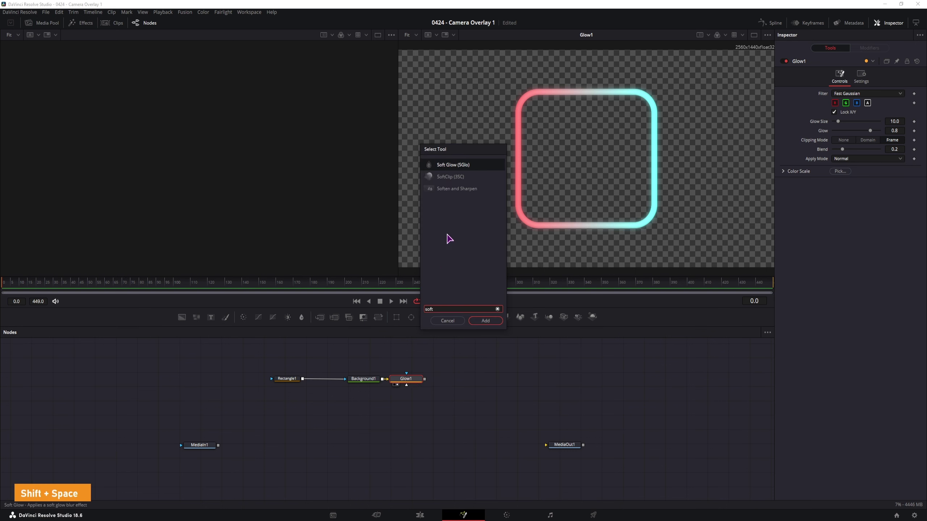
{"action": "left_click", "coordinate": [485, 320]}
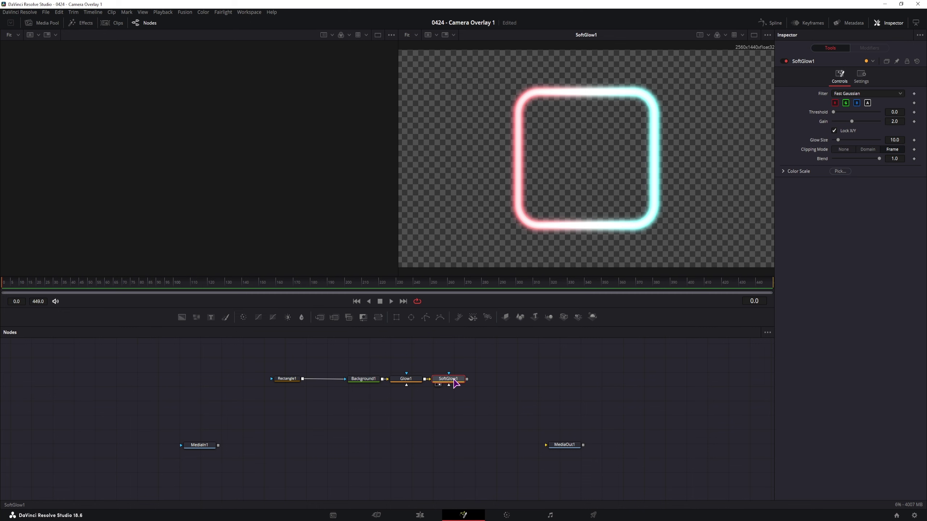
Add an unconnected FastNoise node beside SoftGlow1 and show it in the left viewer.
{"action": "left_click", "coordinate": [460, 409]}
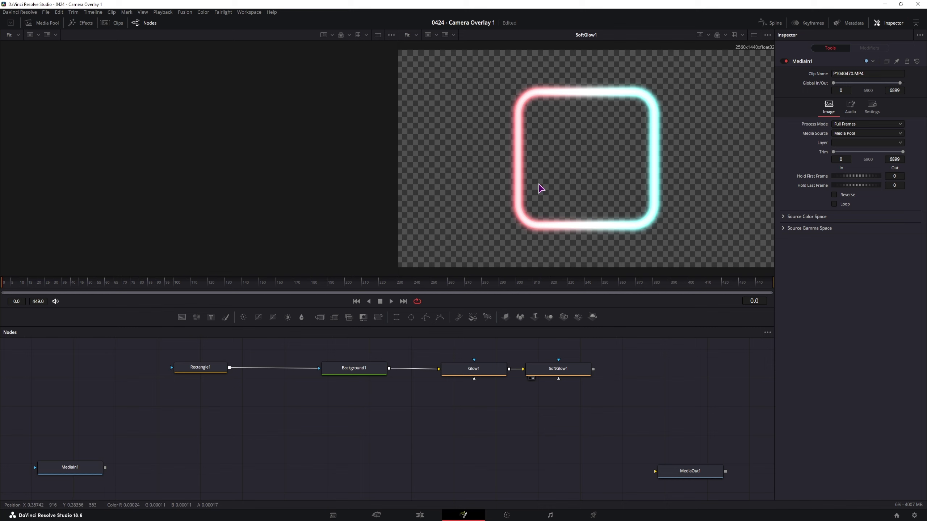
{"action": "left_click", "coordinate": [468, 413]}
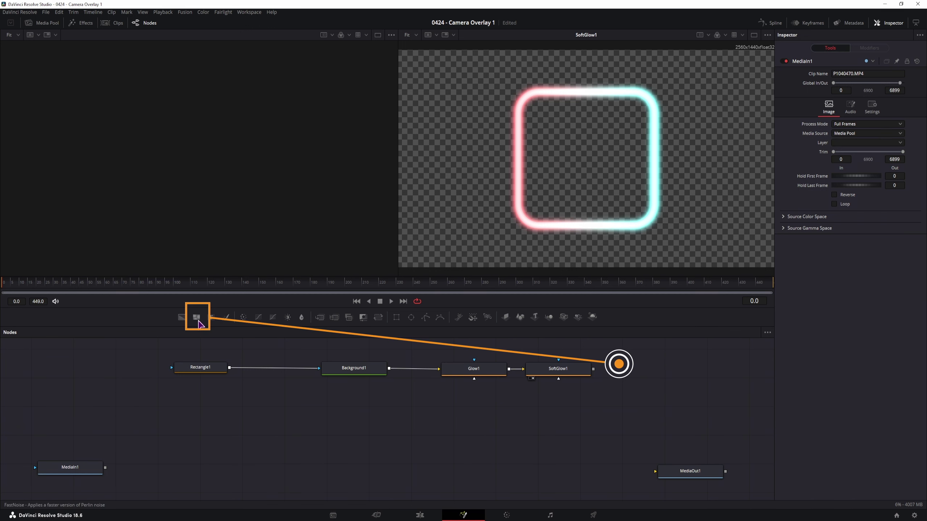
{"action": "left_click_drag", "start_coordinate": [198, 320], "coordinate": [610, 437]}
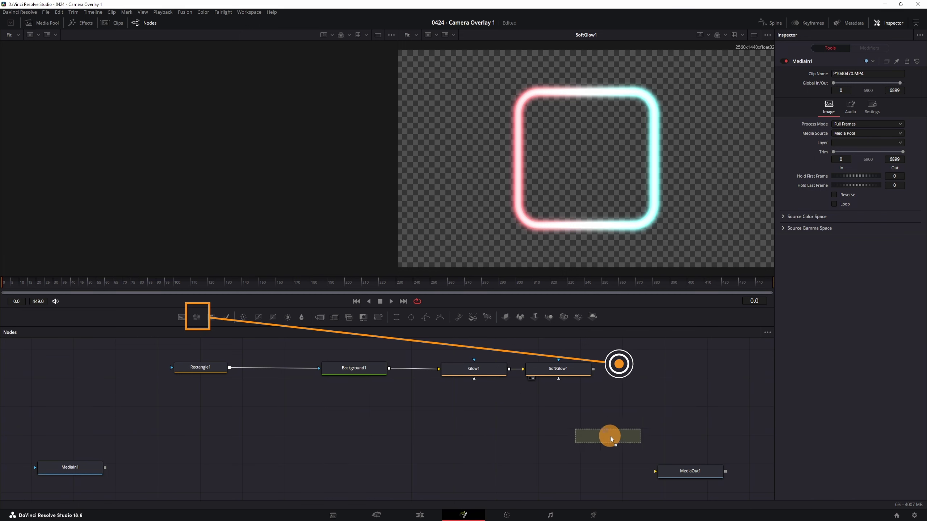
{"action": "left_click_drag", "start_coordinate": [661, 380], "coordinate": [662, 380]}
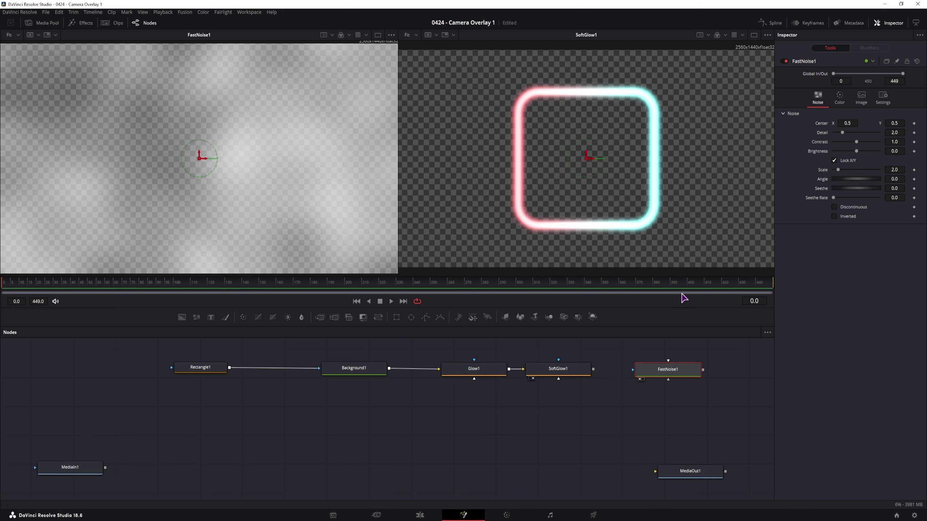
Set the noise to detail 10, contrast 2.65, brightness -0.45, scale 20, seethe 0.109 and seethe rate 0.071.
{"action": "left_click_drag", "start_coordinate": [842, 132], "coordinate": [919, 134]}
{"action": "left_click_drag", "start_coordinate": [858, 142], "coordinate": [890, 166]}
{"action": "mouse_move", "coordinate": [833, 197]}
{"action": "left_mouse_down"}
{"action": "mouse_move", "coordinate": [846, 186]}
{"action": "mouse_move", "coordinate": [848, 199]}
{"action": "left_mouse_up"}
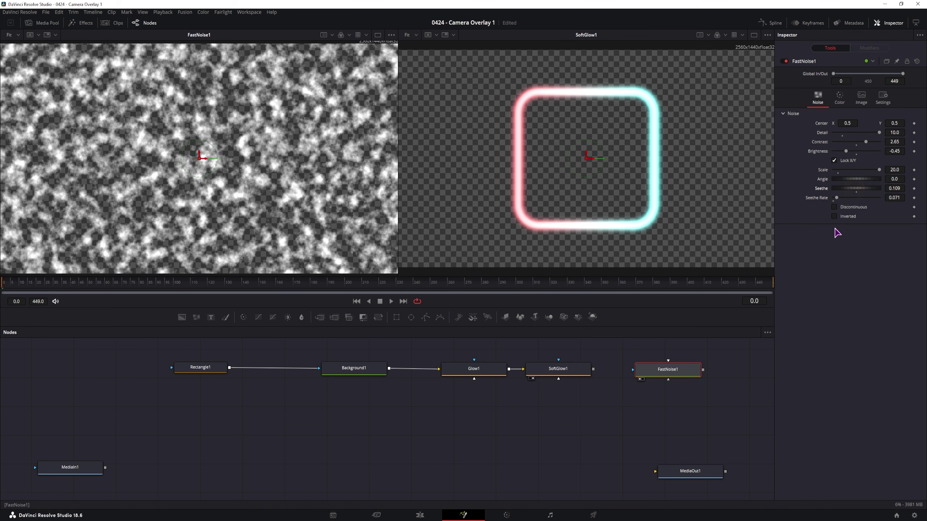
Try the Discontinuous and Inverted options on FastNoise1, and switch both off again.
{"action": "left_click", "coordinate": [834, 207]}
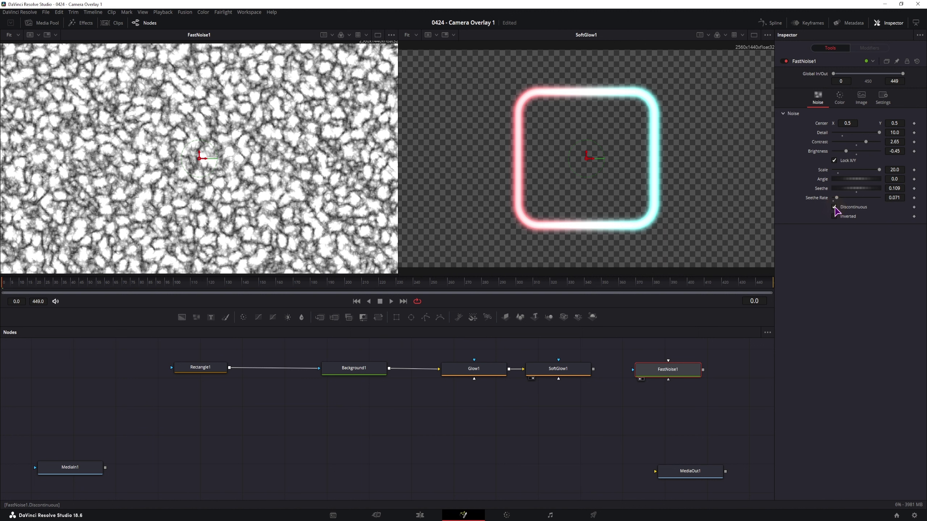
{"action": "left_click", "coordinate": [836, 218]}
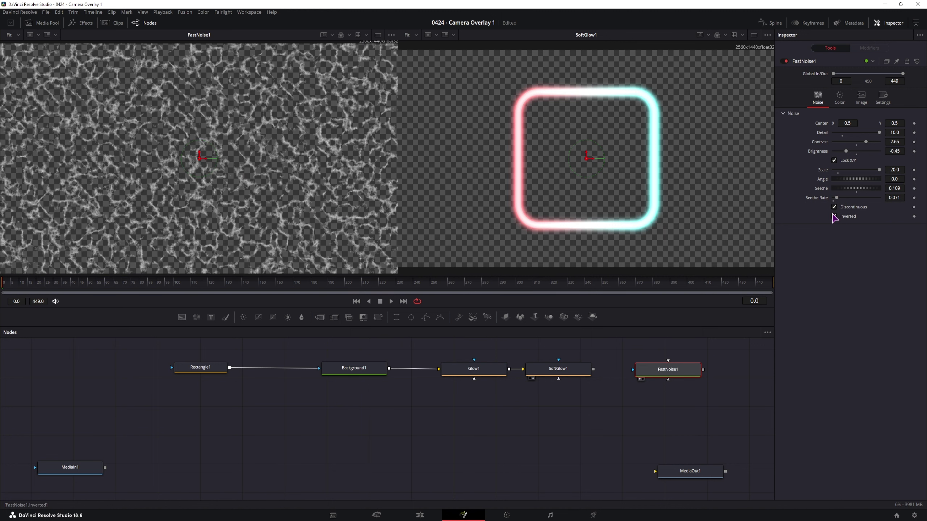
{"action": "left_click", "coordinate": [835, 216]}
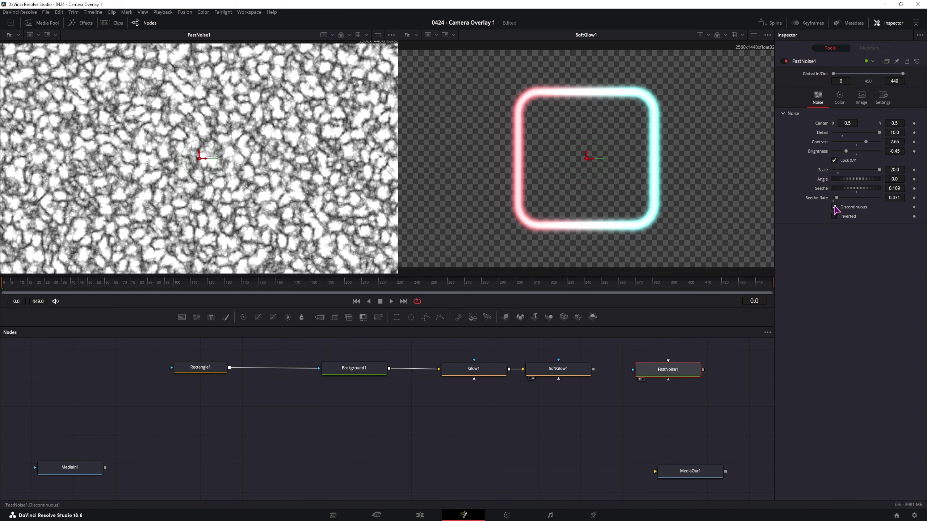
{"action": "left_click", "coordinate": [834, 207]}
Try routing Rectangle1 through FastNoise1 into Background1's mask input and line the nodes up in the chain.
{"action": "left_click_drag", "start_coordinate": [682, 373], "coordinate": [676, 383]}
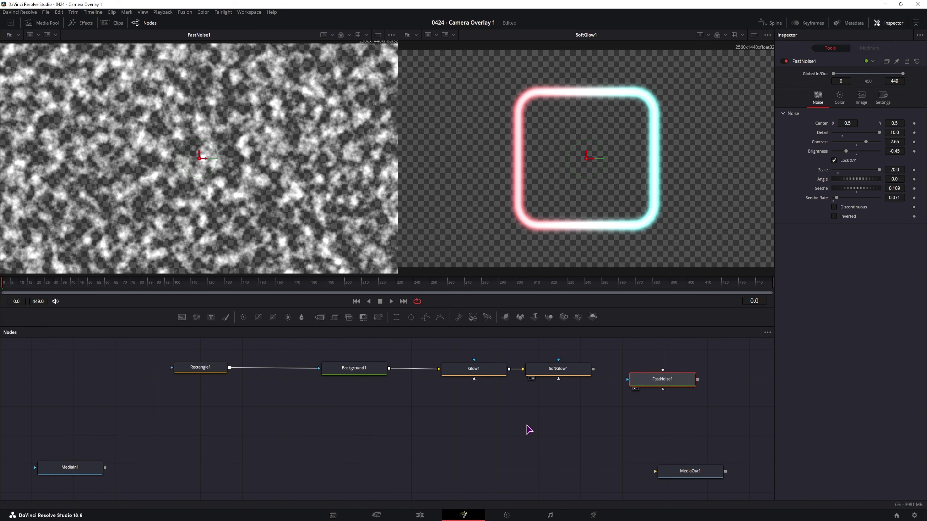
{"action": "left_click_drag", "start_coordinate": [666, 382], "coordinate": [277, 396]}
{"action": "left_click_drag", "start_coordinate": [320, 370], "coordinate": [240, 395]}
{"action": "left_click_drag", "start_coordinate": [309, 395], "coordinate": [320, 368]}
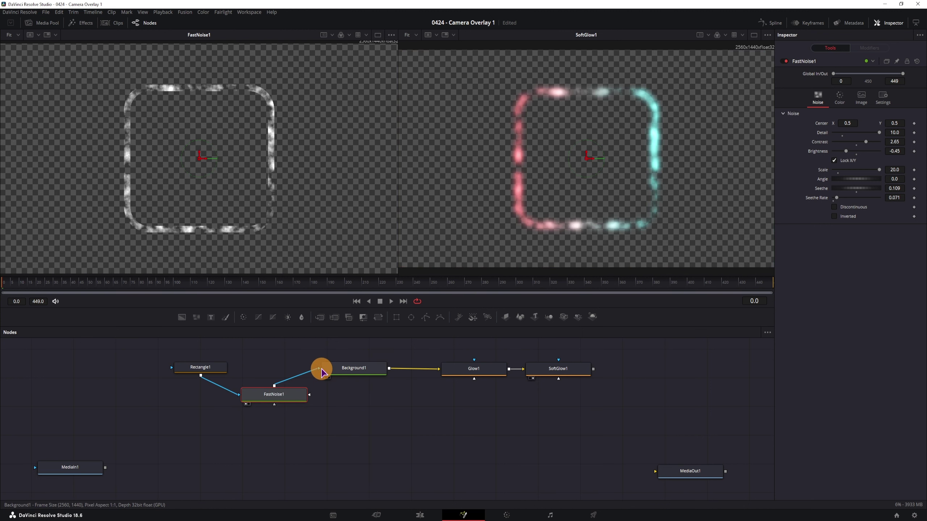
{"action": "left_click_drag", "start_coordinate": [206, 367], "coordinate": [166, 366]}
{"action": "left_click_drag", "start_coordinate": [276, 399], "coordinate": [266, 376]}
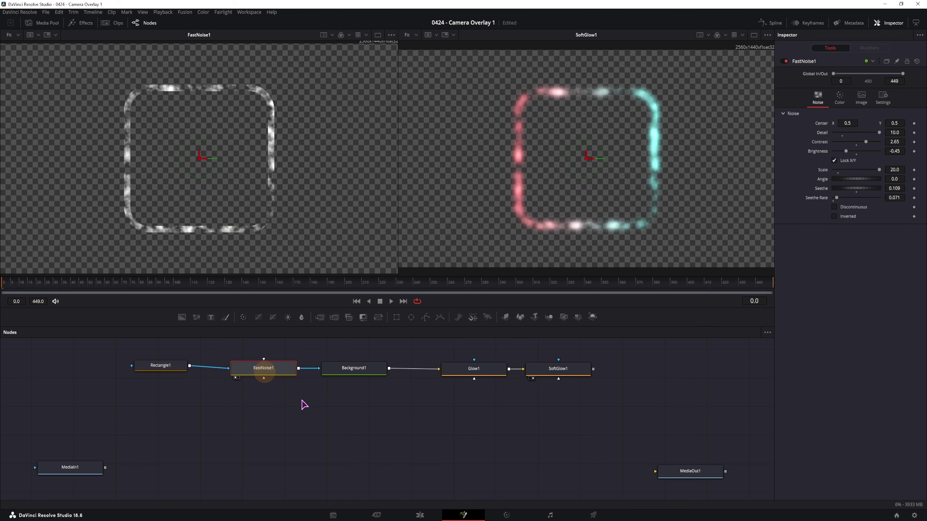
Compare the noise-masked border with Inverted and Discontinuous enabled, and turn both options back off.
{"action": "left_click", "coordinate": [834, 216]}
{"action": "left_click", "coordinate": [834, 216]}
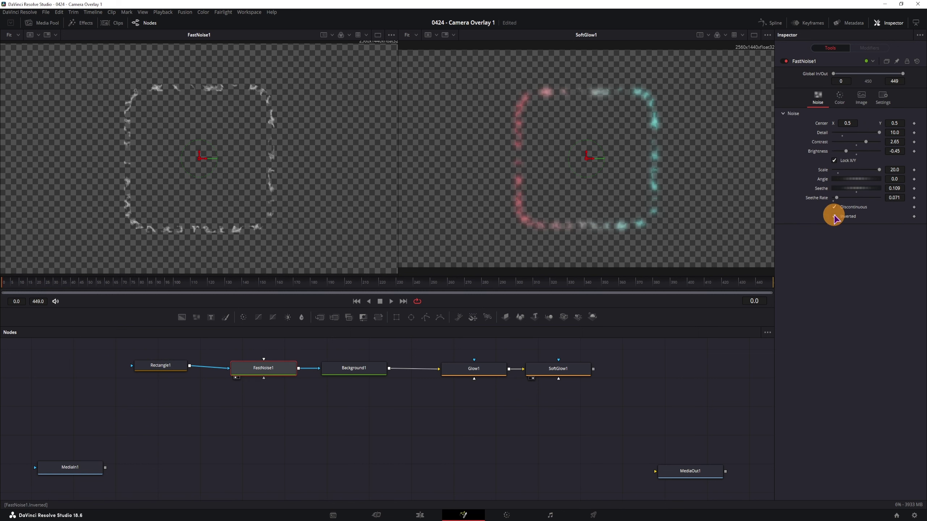
{"action": "left_click", "coordinate": [834, 207]}
{"action": "left_click", "coordinate": [834, 216]}
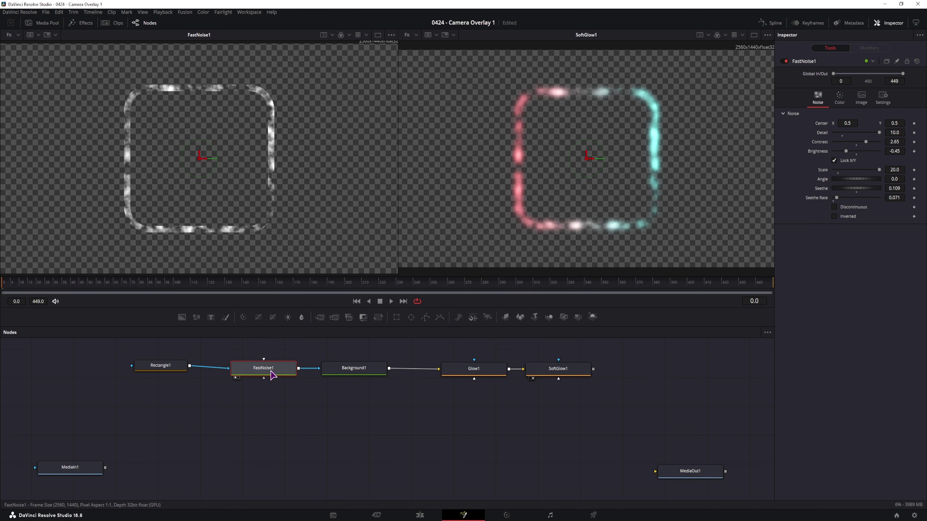
Detach FastNoise1 from the chain and reconnect Rectangle1 directly to Background1's mask input.
{"action": "left_click_drag", "start_coordinate": [265, 372], "coordinate": [264, 411]}
{"action": "left_click", "coordinate": [189, 366]}
{"action": "left_click_drag", "start_coordinate": [189, 366], "coordinate": [319, 368]}
Search the tools for "displ" and add an unconnected Displace (Dsp) node below Background1.
{"action": "left_click", "coordinate": [335, 399]}
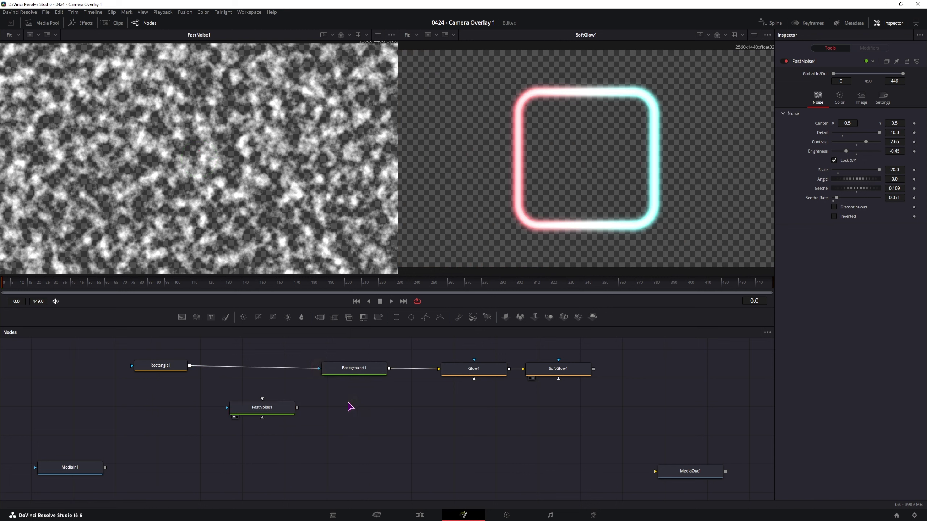
{"action": "key", "text": "shift+space"}
{"action": "type", "text": "soft"}
{"action": "key", "text": "BackSpace"}
{"action": "key", "text": "BackSpace"}
{"action": "key", "text": "BackSpace"}
{"action": "key", "text": "BackSpace"}
{"action": "type", "text": "displ"}
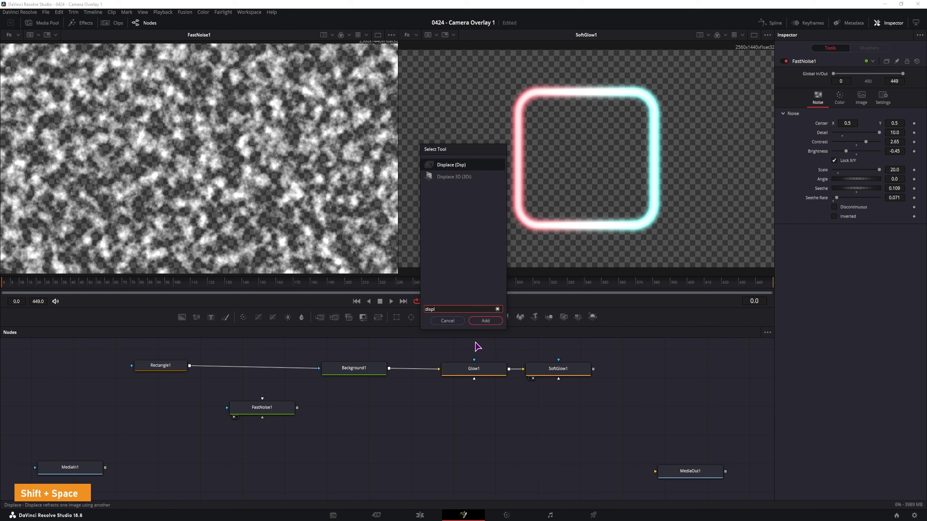
{"action": "left_click", "coordinate": [485, 321]}
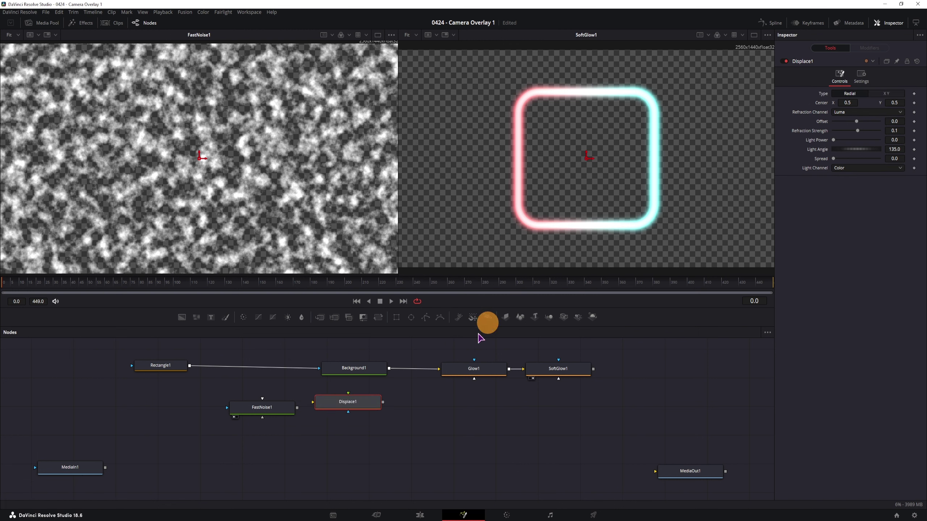
Connect Rectangle1 to Displace1's background input and FastNoise1 to its foreground input, and show Displace1 in the left viewer.
{"action": "left_click", "coordinate": [383, 404]}
{"action": "left_click_drag", "start_coordinate": [385, 403], "coordinate": [196, 394]}
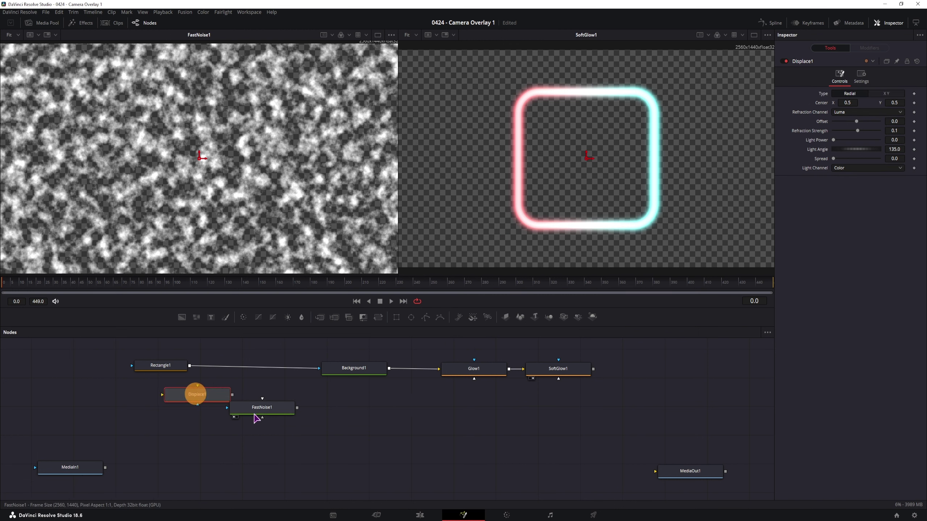
{"action": "left_click_drag", "start_coordinate": [263, 414], "coordinate": [310, 418]}
{"action": "left_click_drag", "start_coordinate": [218, 394], "coordinate": [242, 400]}
{"action": "left_click_drag", "start_coordinate": [189, 366], "coordinate": [188, 400]}
{"action": "left_click_drag", "start_coordinate": [315, 420], "coordinate": [179, 423]}
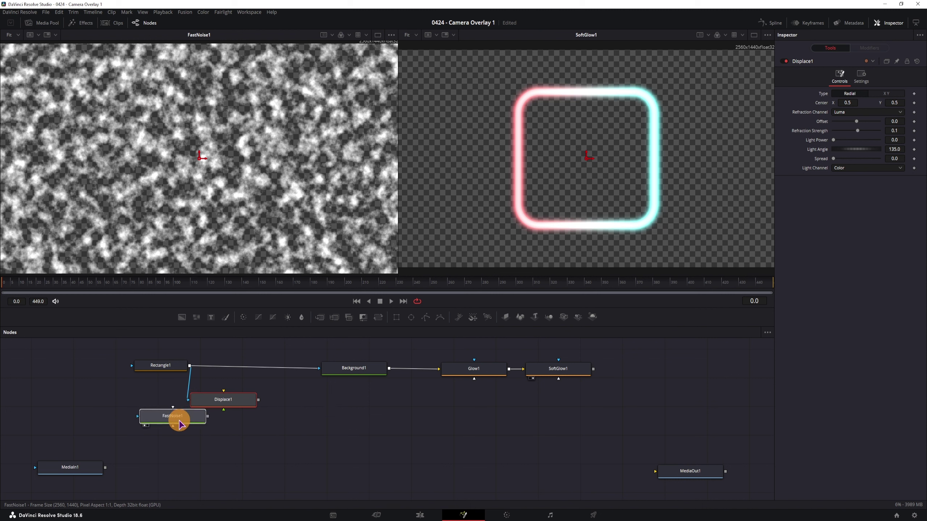
{"action": "mouse_move", "coordinate": [233, 404]}
{"action": "left_mouse_down"}
{"action": "mouse_move", "coordinate": [250, 399]}
{"action": "mouse_move", "coordinate": [228, 393]}
{"action": "mouse_move", "coordinate": [240, 385]}
{"action": "mouse_move", "coordinate": [243, 392]}
{"action": "left_mouse_up"}
{"action": "key", "text": "1"}
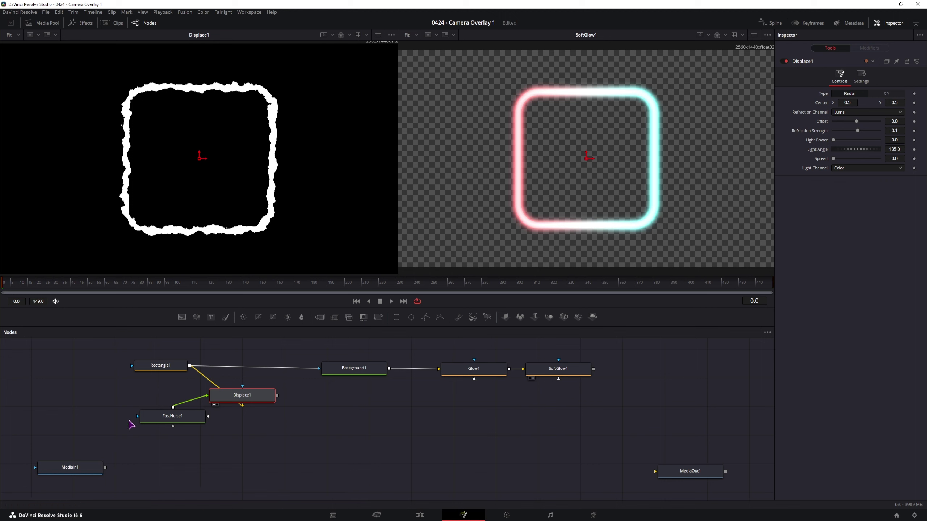
Duplicate FastNoise1, preview the copy masked by Rectangle1 in the right viewer, and delete the copy.
{"action": "left_click_drag", "start_coordinate": [158, 422], "coordinate": [132, 415]}
{"action": "key", "text": "2"}
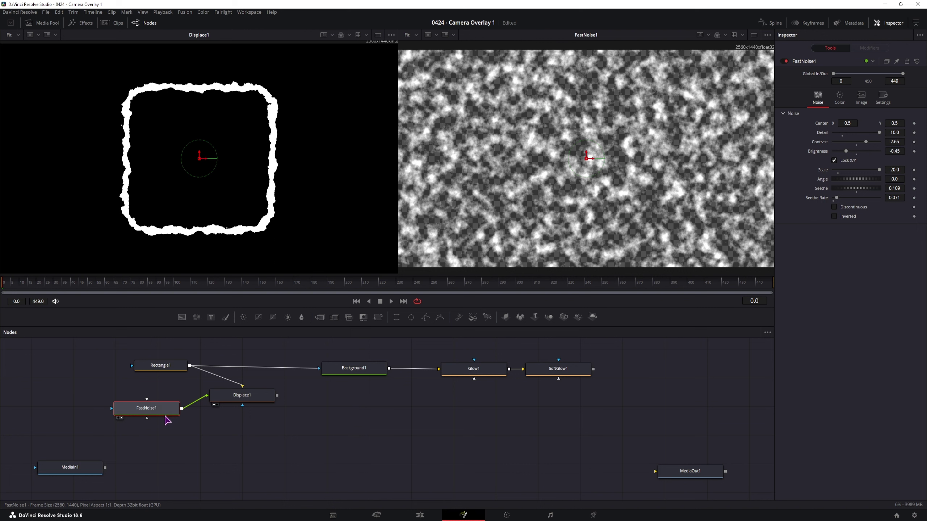
{"action": "key", "text": "ctrl+c"}
{"action": "left_click", "coordinate": [81, 391]}
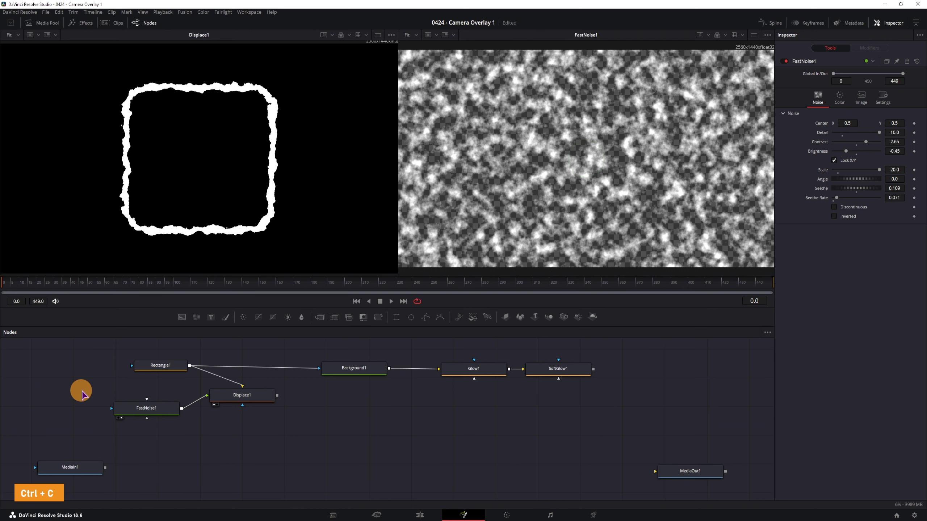
{"action": "key", "text": "ctrl+v"}
{"action": "key", "text": "2"}
{"action": "left_click_drag", "start_coordinate": [190, 365], "coordinate": [91, 391]}
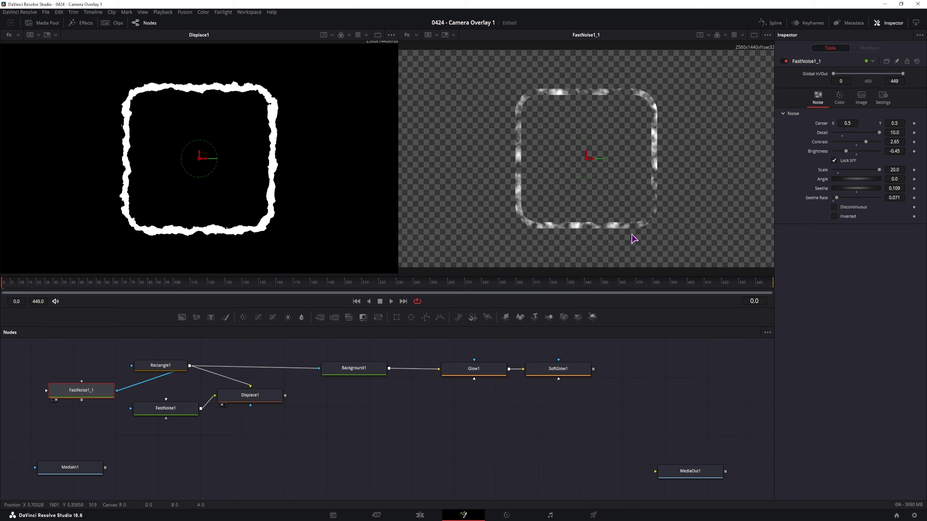
{"action": "key", "text": "Delete"}
Try the XY type, offset and refraction strength on Displace1, and return it to Radial with offset 0.0 and refraction strength 0.1.
{"action": "left_click_drag", "start_coordinate": [251, 397], "coordinate": [256, 409]}
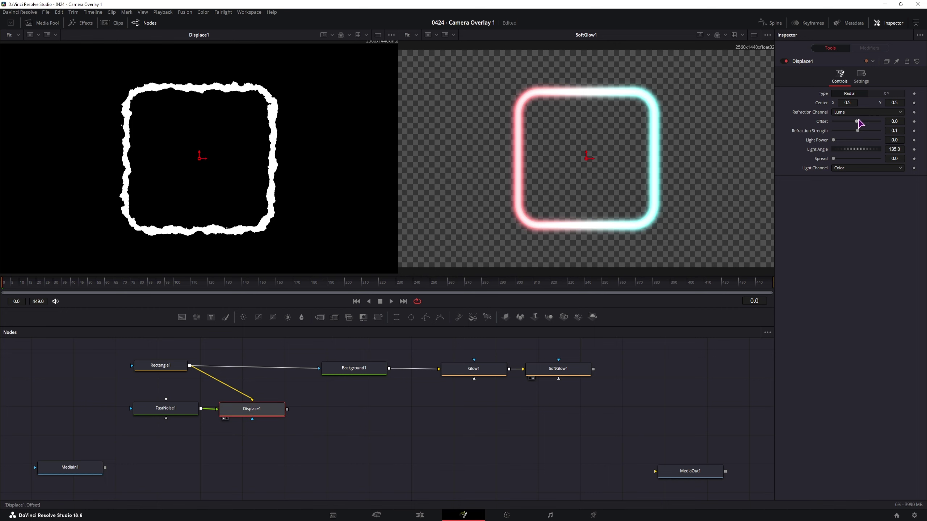
{"action": "left_click", "coordinate": [875, 93]}
{"action": "left_click", "coordinate": [853, 94]}
{"action": "mouse_move", "coordinate": [855, 122]}
{"action": "left_mouse_down"}
{"action": "mouse_move", "coordinate": [890, 124]}
{"action": "mouse_move", "coordinate": [825, 122]}
{"action": "mouse_move", "coordinate": [881, 131]}
{"action": "mouse_move", "coordinate": [847, 127]}
{"action": "mouse_move", "coordinate": [864, 129]}
{"action": "mouse_move", "coordinate": [855, 131]}
{"action": "left_mouse_up"}
Connect Displace1's output to Background1's mask input in place of Rectangle1.
{"action": "left_click_drag", "start_coordinate": [287, 409], "coordinate": [318, 369]}
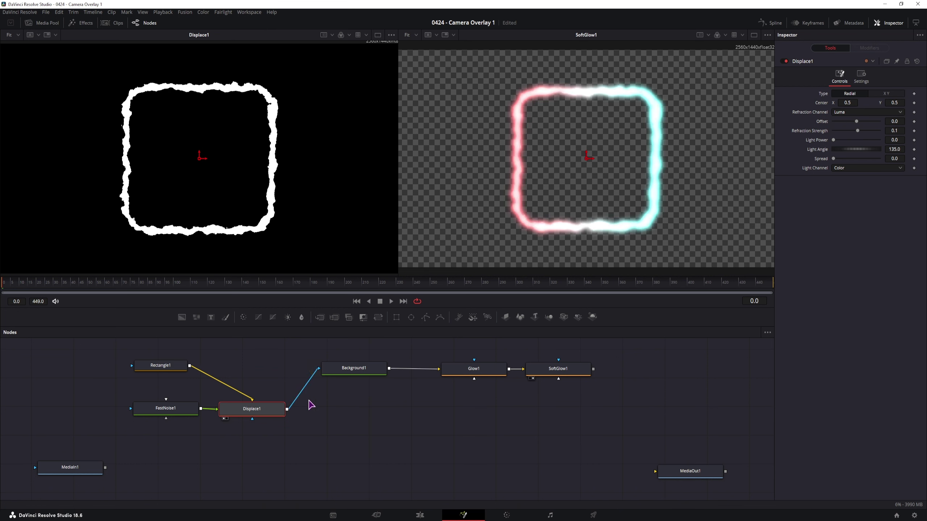
Set Displace1's offset to 0.056 and its refraction strength to 0.16.
{"action": "mouse_move", "coordinate": [856, 121]}
{"action": "left_mouse_down"}
{"action": "mouse_move", "coordinate": [876, 122]}
{"action": "mouse_move", "coordinate": [833, 126]}
{"action": "mouse_move", "coordinate": [849, 122]}
{"action": "mouse_move", "coordinate": [866, 131]}
{"action": "mouse_move", "coordinate": [859, 132]}
{"action": "left_mouse_up"}
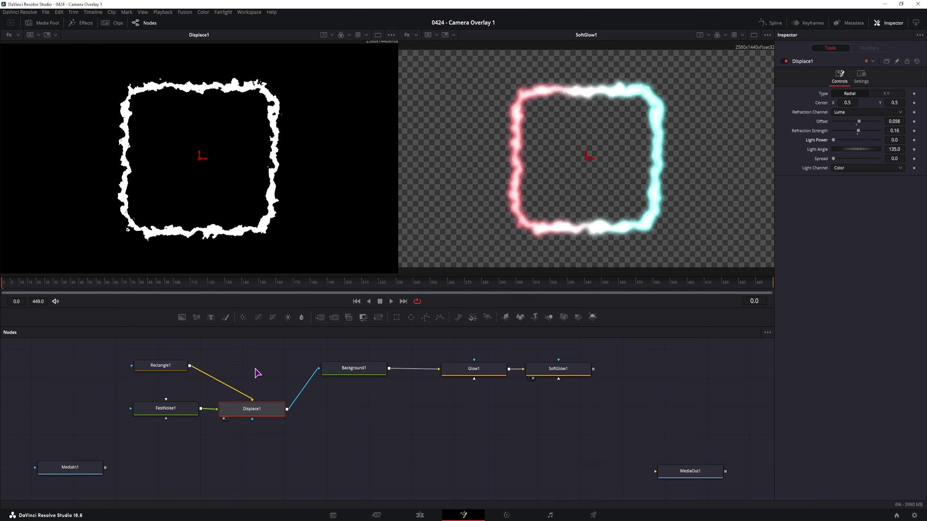
Try different colour scale values on Glow1 and reset the red, green and blue scales to their defaults.
{"action": "left_click", "coordinate": [485, 370]}
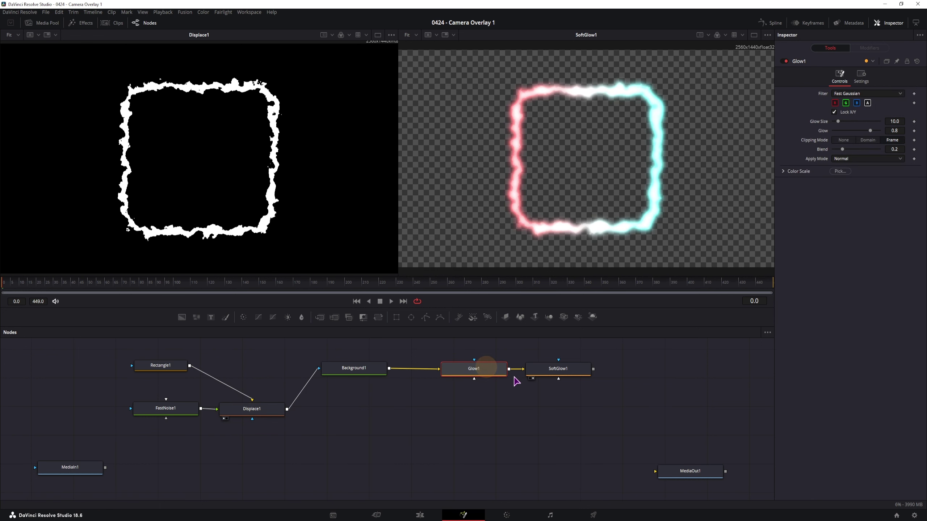
{"action": "left_click", "coordinate": [548, 374]}
{"action": "left_click", "coordinate": [487, 369]}
{"action": "left_click", "coordinate": [783, 171]}
{"action": "mouse_move", "coordinate": [856, 182]}
{"action": "left_mouse_down"}
{"action": "mouse_move", "coordinate": [866, 191]}
{"action": "mouse_move", "coordinate": [852, 196]}
{"action": "left_mouse_up"}
{"action": "double_click", "coordinate": [819, 181]}
{"action": "double_click", "coordinate": [821, 190]}
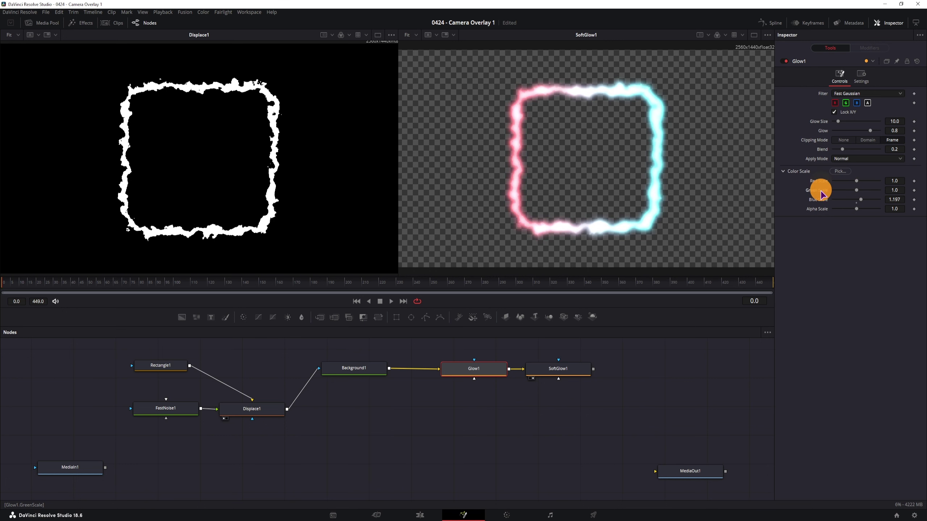
{"action": "double_click", "coordinate": [819, 200]}
{"action": "left_click", "coordinate": [783, 173]}
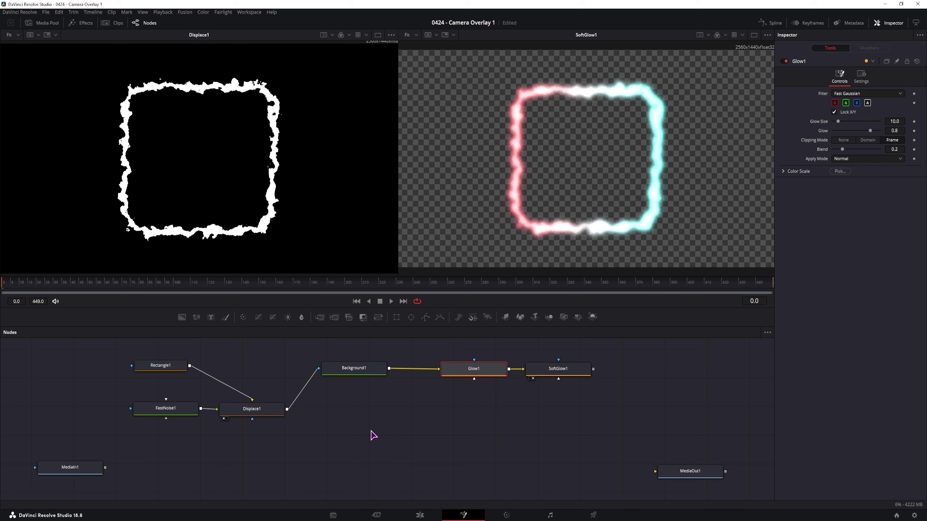
Turn Rectangle1 into a circle with width 0.28125, height 0.5 and corner radius 1.0.
{"action": "left_click", "coordinate": [165, 365]}
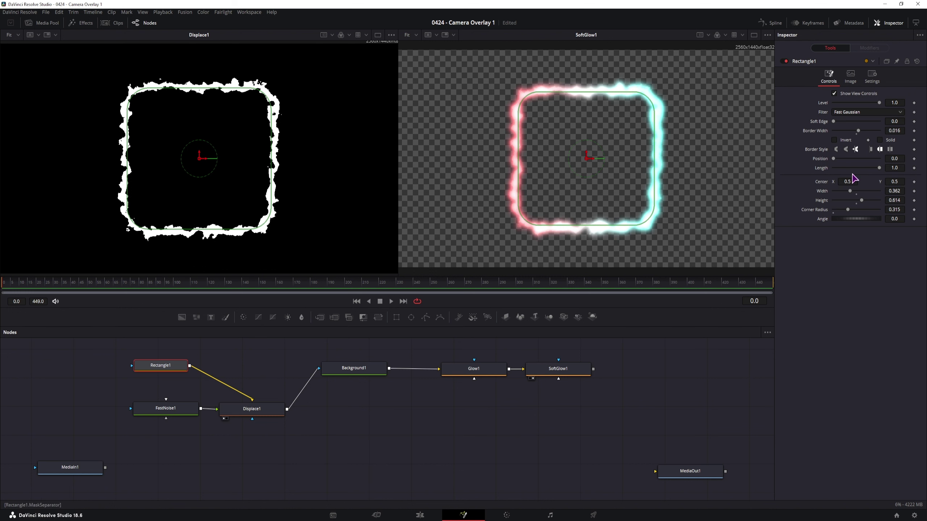
{"action": "left_click", "coordinate": [856, 203]}
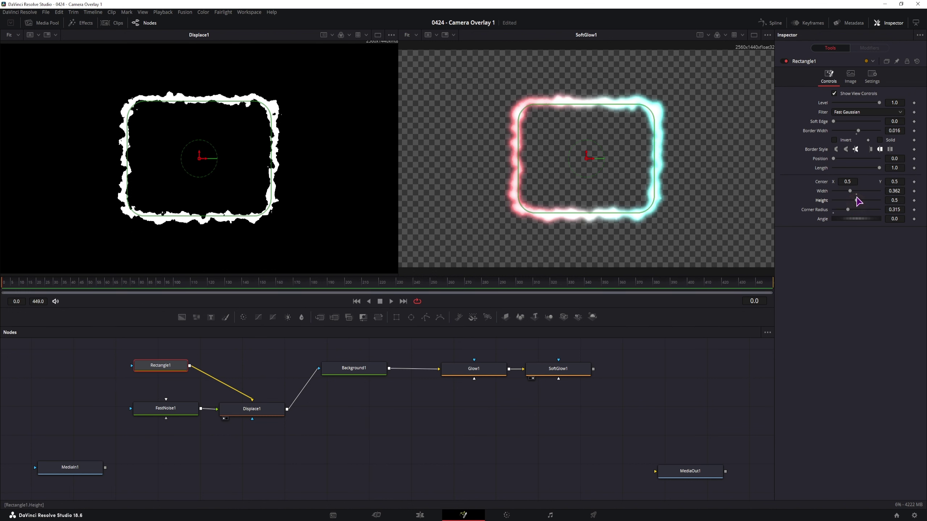
{"action": "left_click", "coordinate": [902, 191]}
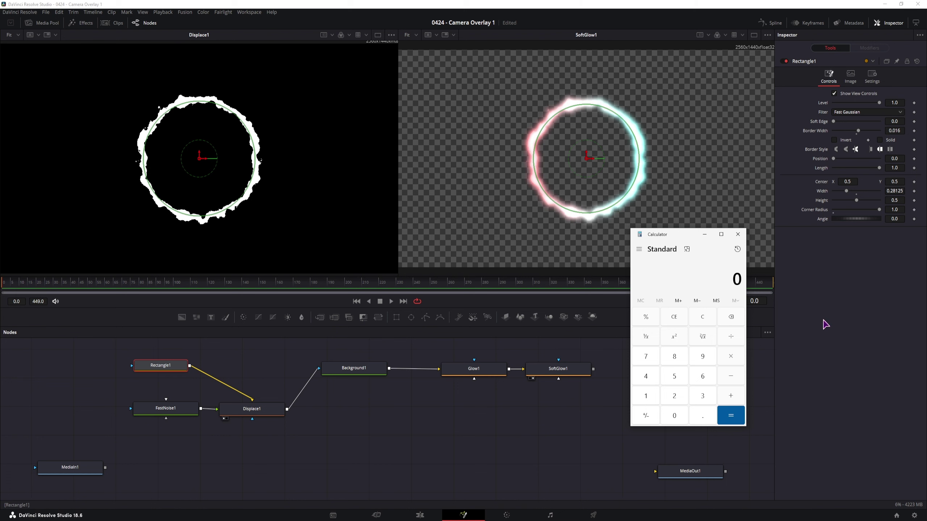
Calculate 1440 ÷ 2560 ÷ 2 in the Calculator and close it.
{"action": "left_click", "coordinate": [646, 395]}
{"action": "left_click", "coordinate": [645, 376]}
{"action": "left_click", "coordinate": [645, 376]}
{"action": "left_click", "coordinate": [673, 415]}
{"action": "left_click", "coordinate": [731, 340]}
{"action": "left_click", "coordinate": [680, 395]}
{"action": "left_click", "coordinate": [702, 376]}
{"action": "left_click", "coordinate": [674, 415]}
{"action": "left_click", "coordinate": [731, 415]}
{"action": "left_click", "coordinate": [731, 336]}
{"action": "left_click", "coordinate": [674, 396]}
{"action": "left_click", "coordinate": [730, 416]}
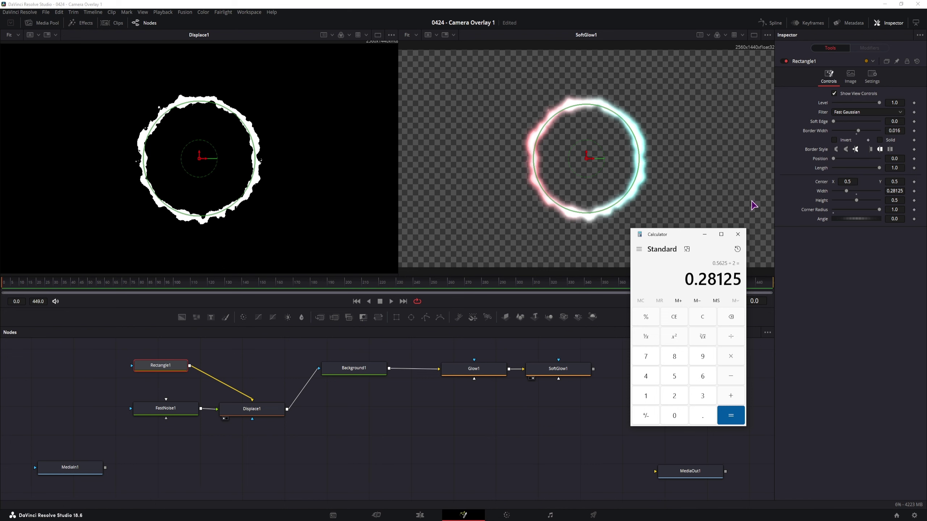
{"action": "left_click", "coordinate": [738, 234]}
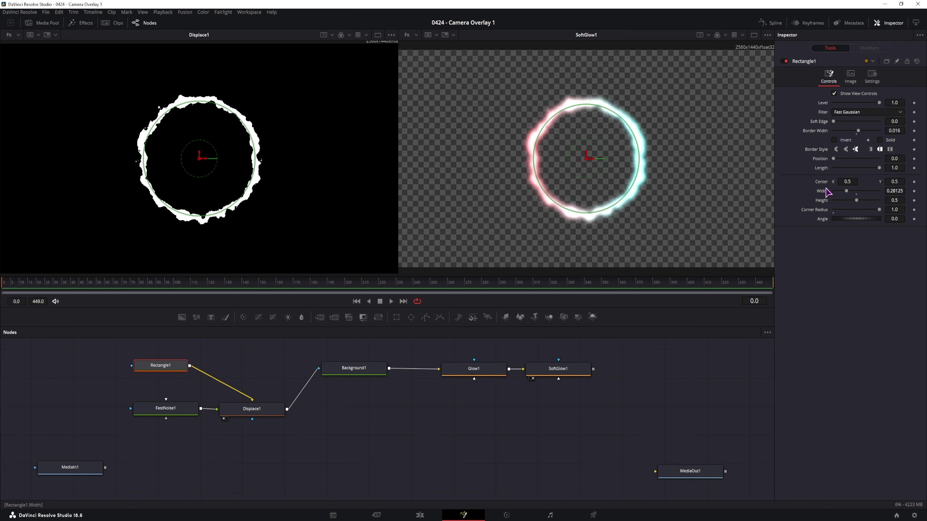
Try a larger Rectangle1 with width 0.528 and height 0.669, reset its height, and undo these changes.
{"action": "left_click_drag", "start_coordinate": [846, 191], "coordinate": [865, 201]}
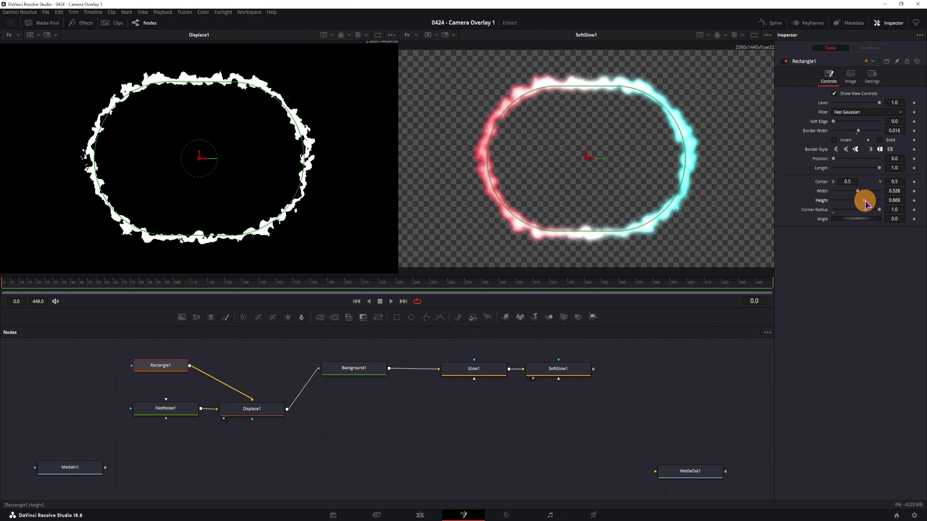
{"action": "double_click", "coordinate": [825, 200]}
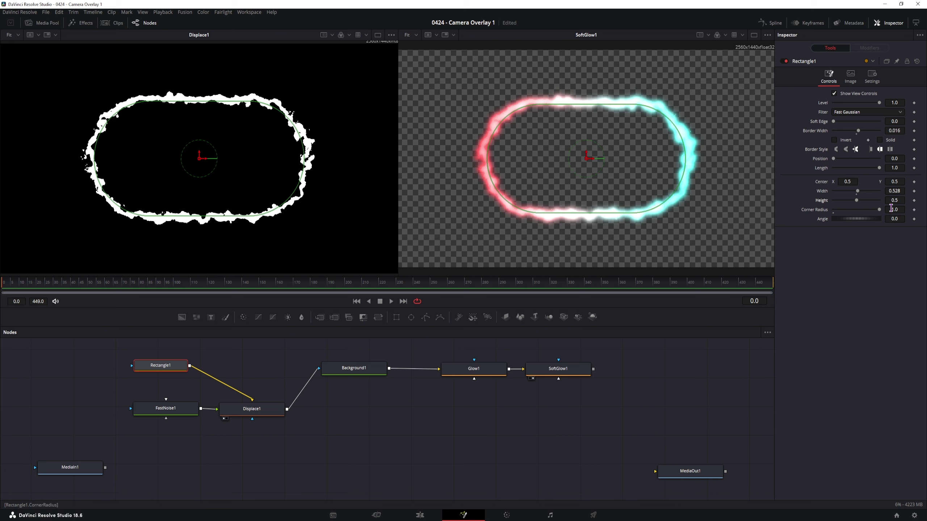
{"action": "key", "text": "ctrl+z"}
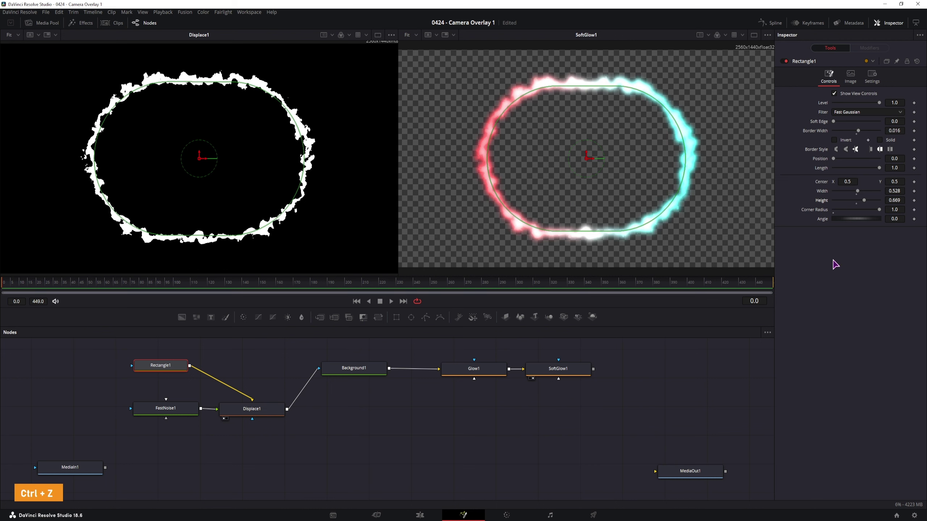
{"action": "key", "text": "ctrl+z"}
{"action": "key", "text": "ctrl+z"}
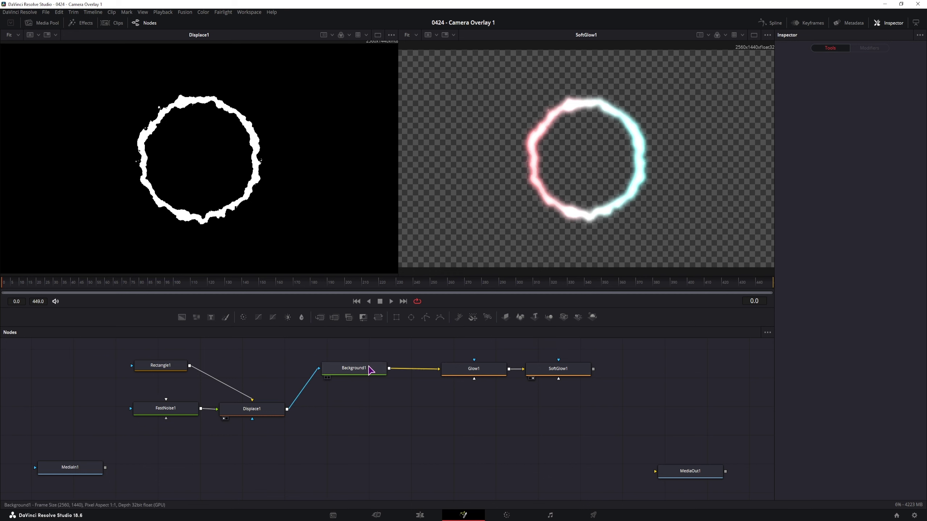
Add a Transform node after SoftGlow1, shown in the right viewer, and keyframe its angle at 0.0 on frame 0.
{"action": "left_click_drag", "start_coordinate": [378, 317], "coordinate": [637, 372]}
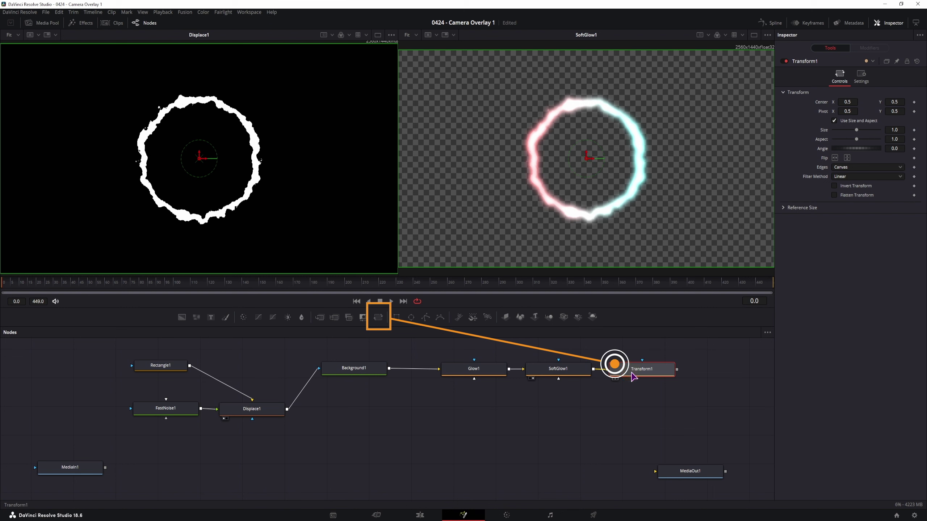
{"action": "key", "text": "2"}
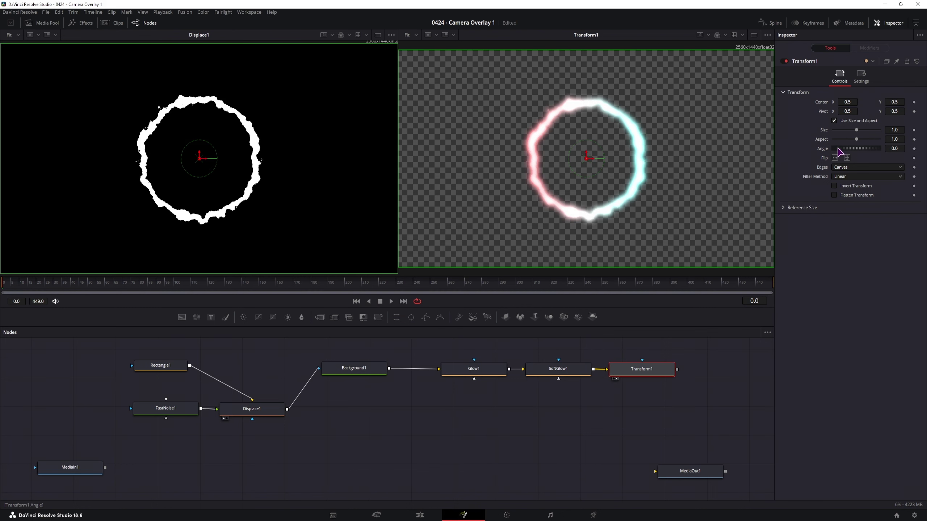
{"action": "left_click_drag", "start_coordinate": [837, 150], "coordinate": [924, 159]}
{"action": "mouse_move", "coordinate": [4, 287]}
{"action": "left_mouse_down"}
{"action": "mouse_move", "coordinate": [41, 285]}
{"action": "mouse_move", "coordinate": [6, 285]}
{"action": "left_mouse_up"}
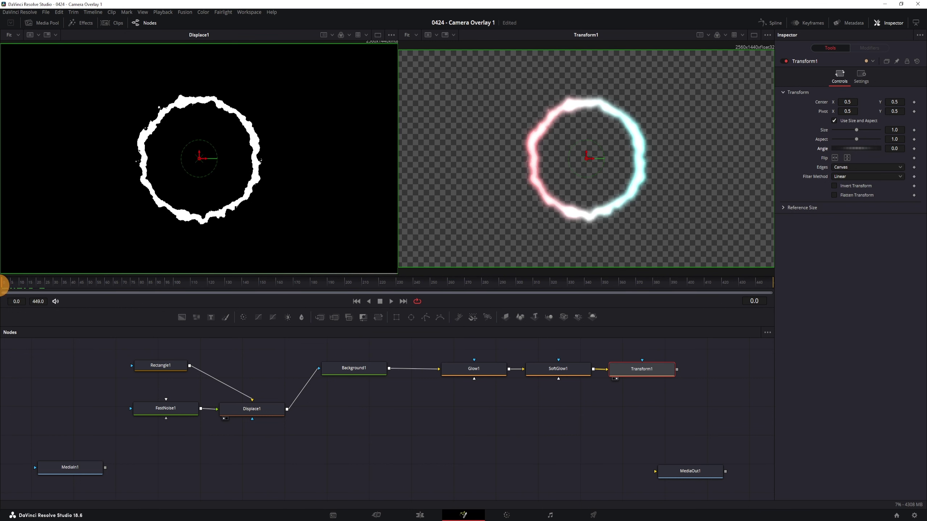
{"action": "left_click", "coordinate": [914, 148]}
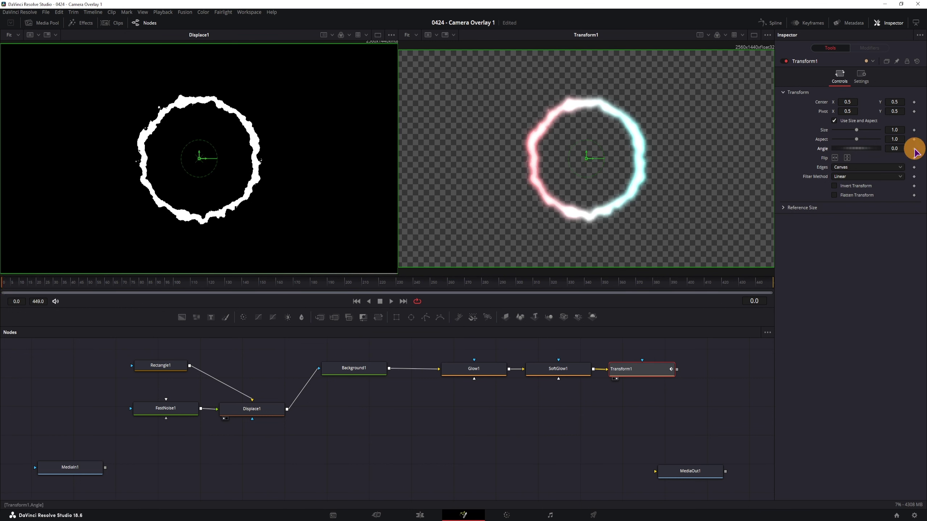
Keyframe Transform1's angle at 180 on frame 300.
{"action": "left_click_drag", "start_coordinate": [305, 295], "coordinate": [769, 284]}
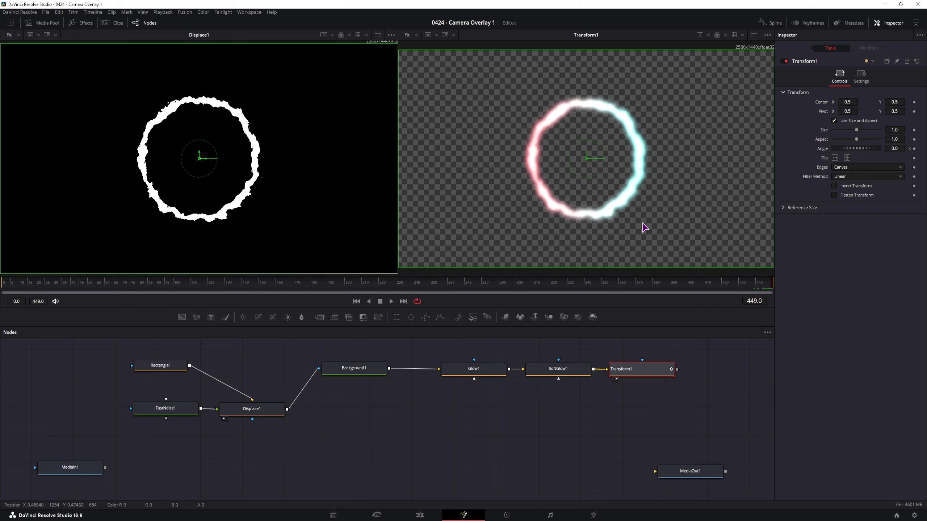
{"action": "left_click_drag", "start_coordinate": [753, 286], "coordinate": [773, 286]}
{"action": "left_click", "coordinate": [516, 285]}
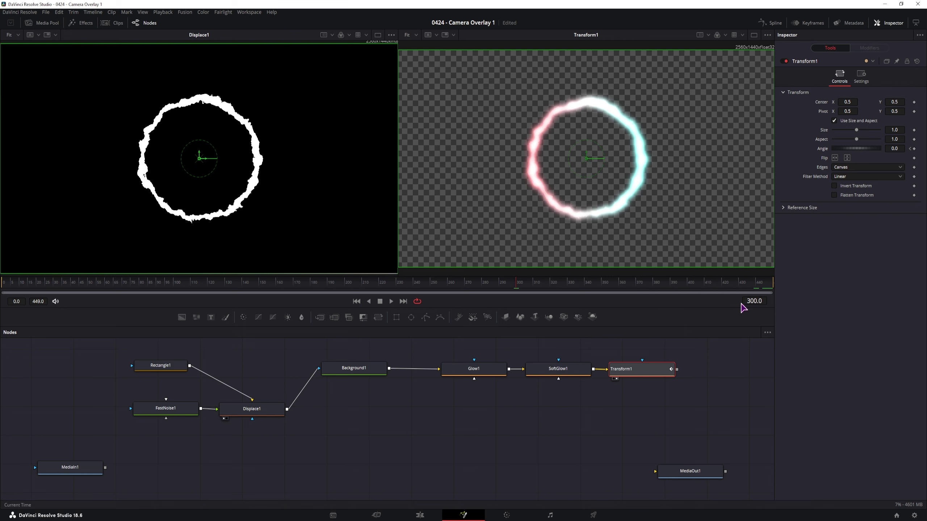
{"action": "left_click", "coordinate": [898, 149]}
{"action": "type", "text": "180"}
{"action": "left_click", "coordinate": [875, 262]}
{"action": "key", "text": "Tab"}
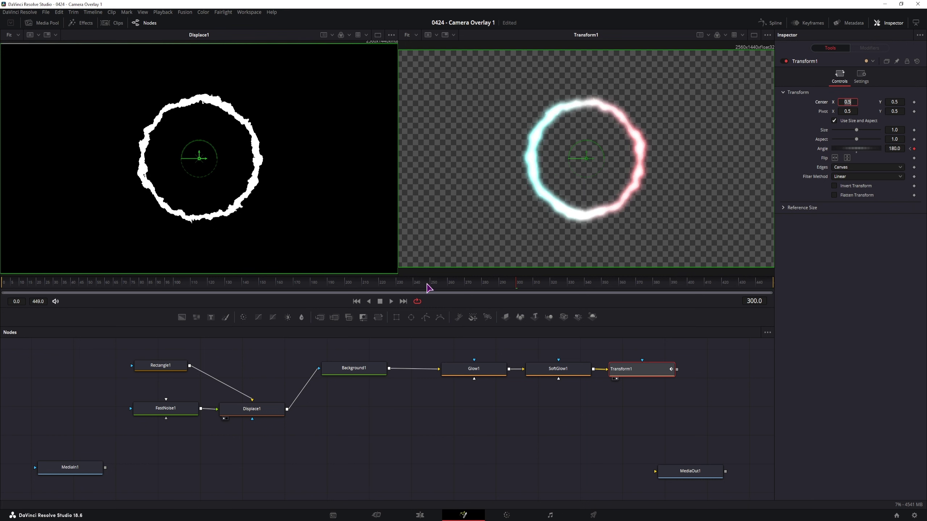
{"action": "mouse_move", "coordinate": [515, 290]}
{"action": "left_mouse_down"}
{"action": "mouse_move", "coordinate": [635, 291]}
{"action": "mouse_move", "coordinate": [457, 291]}
{"action": "mouse_move", "coordinate": [525, 290]}
{"action": "mouse_move", "coordinate": [516, 291]}
{"action": "left_mouse_up"}
{"action": "left_click", "coordinate": [580, 415]}
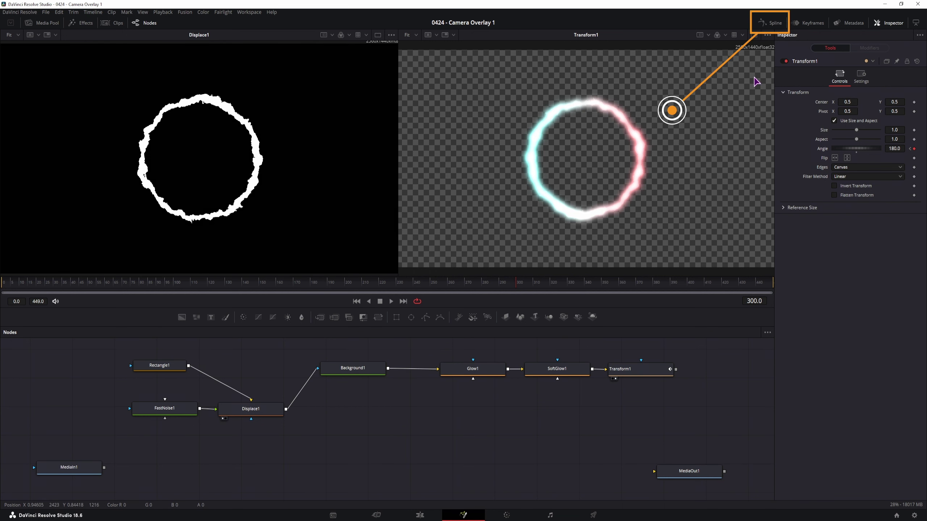
Open the Spline editor and turn off Show Only Selected Tool.
{"action": "left_click", "coordinate": [776, 26]}
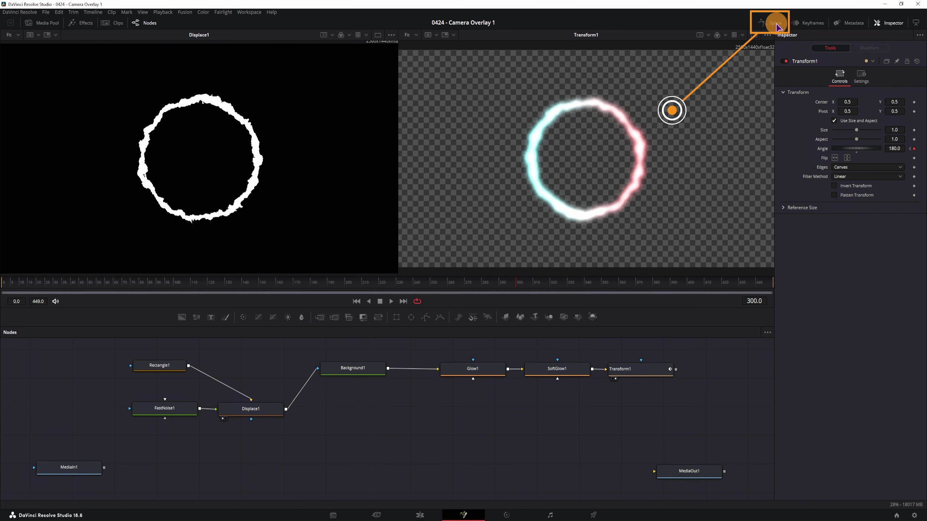
{"action": "left_click", "coordinate": [767, 333]}
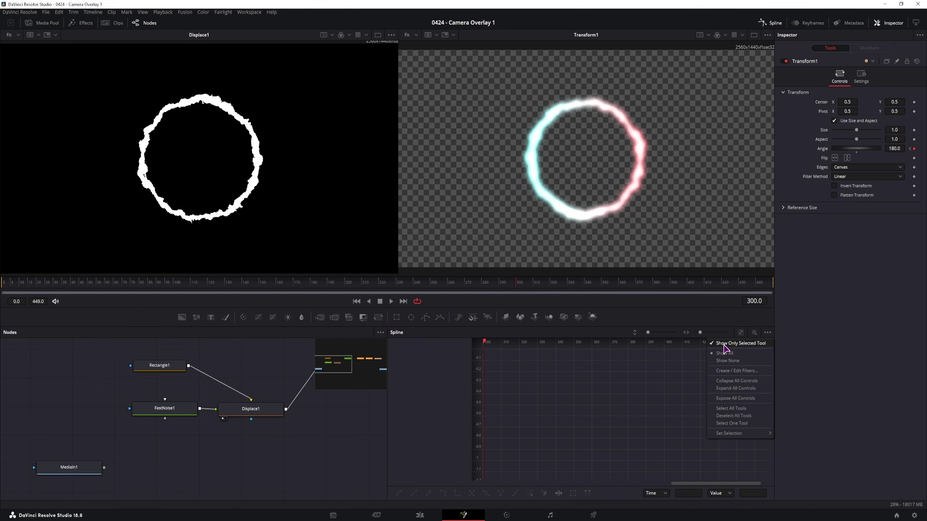
{"action": "left_click", "coordinate": [755, 345]}
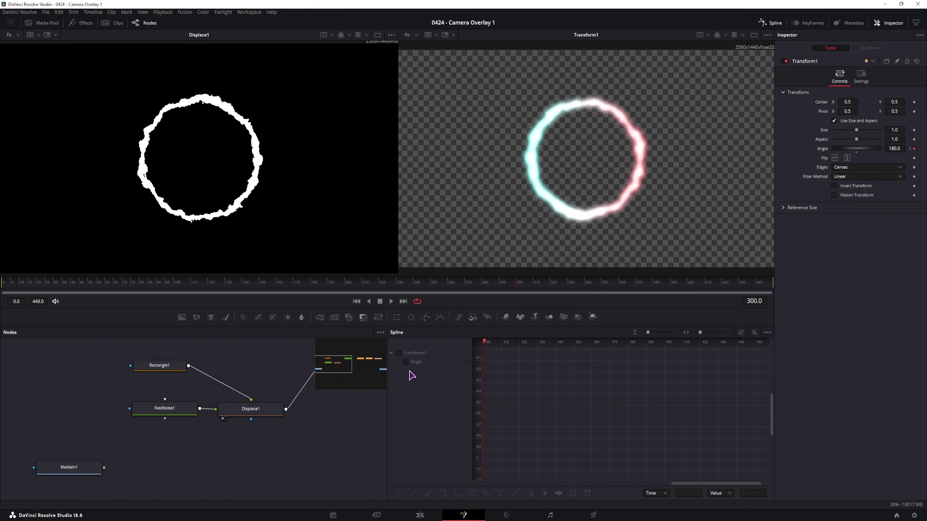
Select Transform1, display its Angle curve in the Spline editor and fit the curve to the view.
{"action": "left_click_drag", "start_coordinate": [354, 410], "coordinate": [58, 428]}
{"action": "left_click_drag", "start_coordinate": [302, 418], "coordinate": [201, 417]}
{"action": "left_click", "coordinate": [236, 387]}
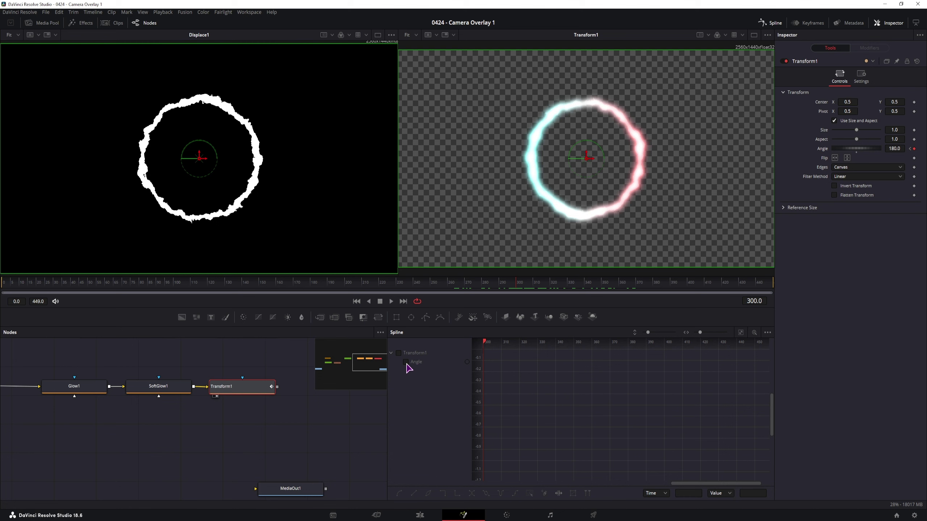
{"action": "left_click", "coordinate": [406, 362]}
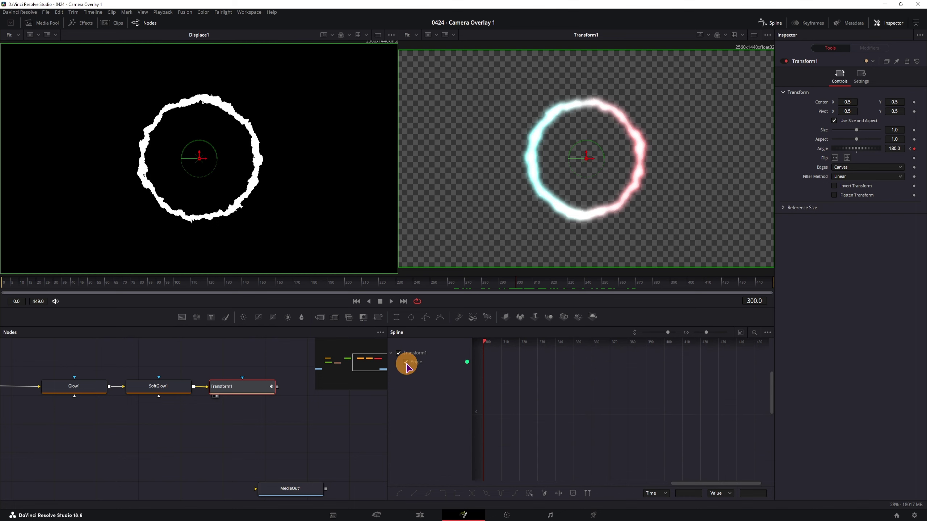
{"action": "left_click", "coordinate": [740, 333]}
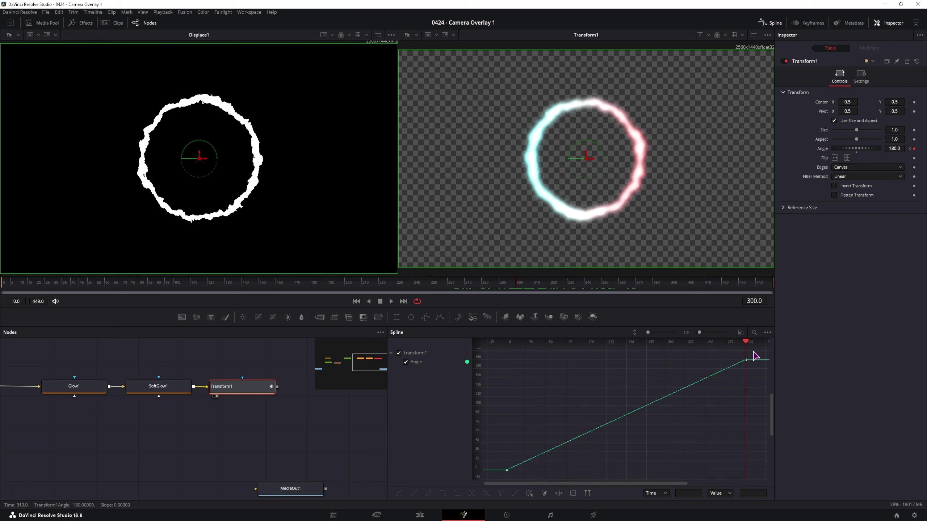
Select both Angle keyframes, extend the curve with a relative loop, and scrub the timeline to check the rotation.
{"action": "left_click", "coordinate": [746, 359]}
{"action": "left_click_drag", "start_coordinate": [746, 359], "coordinate": [492, 478]}
{"action": "left_click", "coordinate": [514, 493]}
{"action": "left_click", "coordinate": [493, 284]}
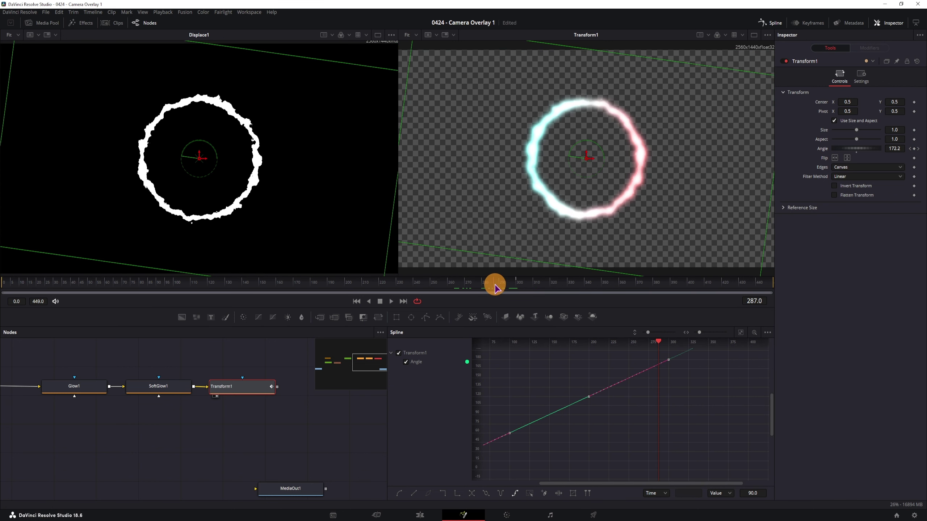
{"action": "left_click_drag", "start_coordinate": [495, 289], "coordinate": [737, 288]}
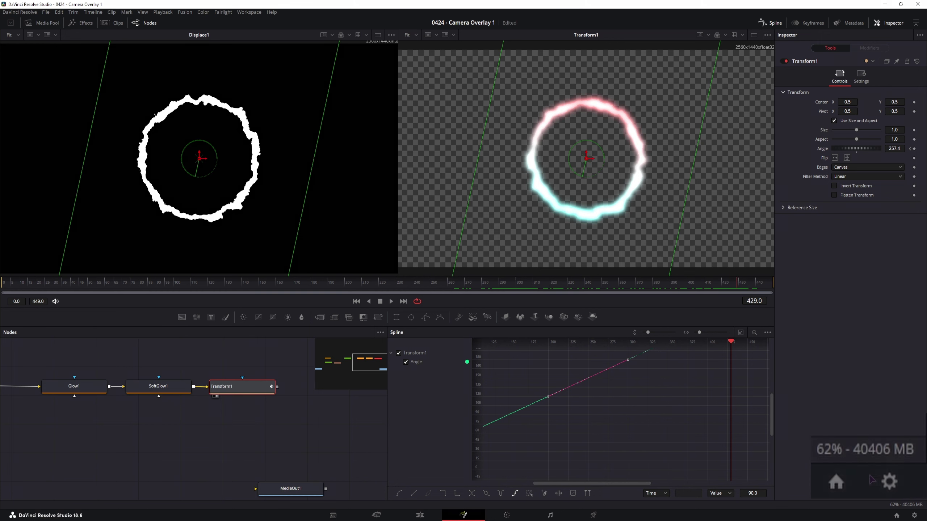
Purge the cache and set the timeline proxy resolution to Quarter, checking the animation by scrubbing.
{"action": "right_click", "coordinate": [907, 505]}
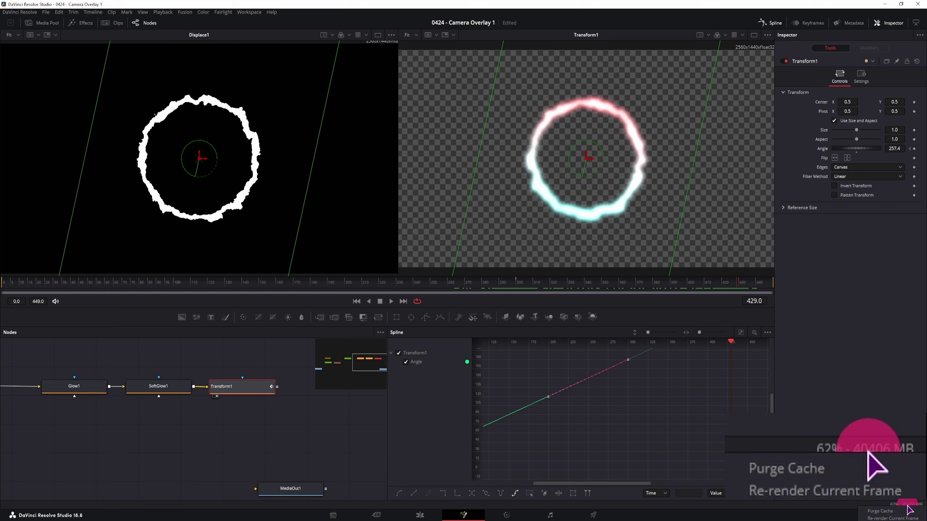
{"action": "left_click", "coordinate": [903, 510]}
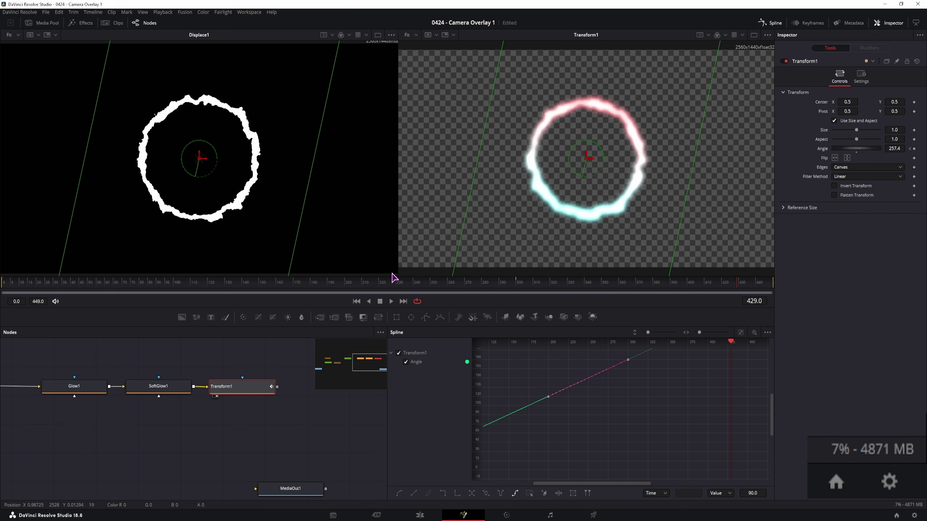
{"action": "left_click", "coordinate": [162, 14]}
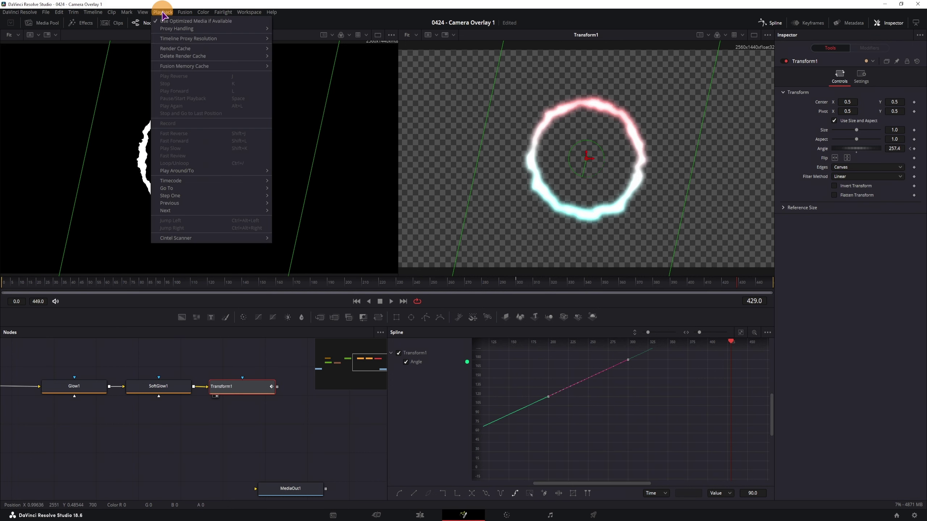
{"action": "mouse_move", "coordinate": [177, 38]}
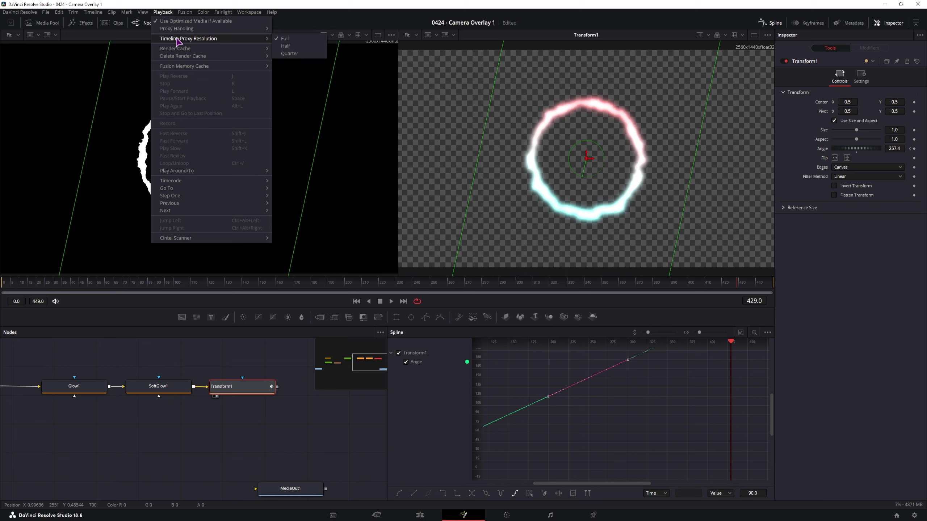
{"action": "left_click", "coordinate": [288, 53]}
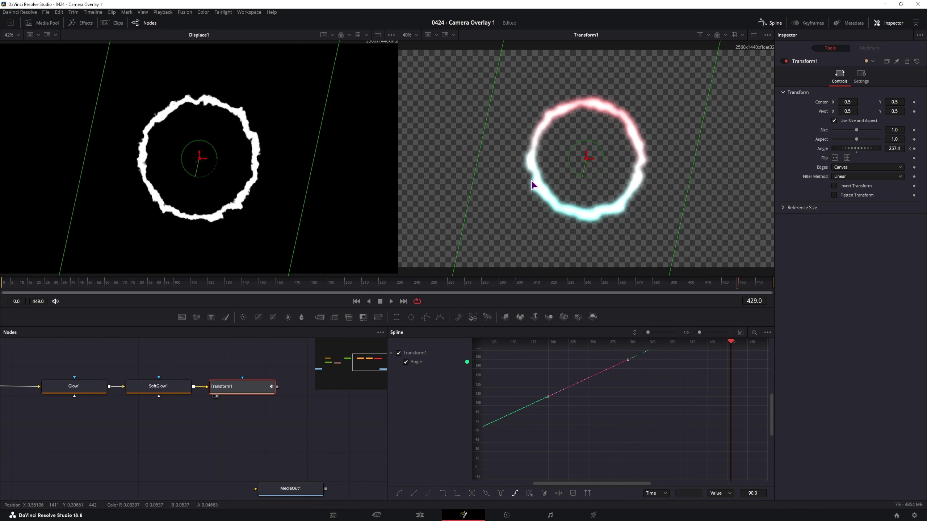
{"action": "left_click_drag", "start_coordinate": [558, 289], "coordinate": [481, 285]}
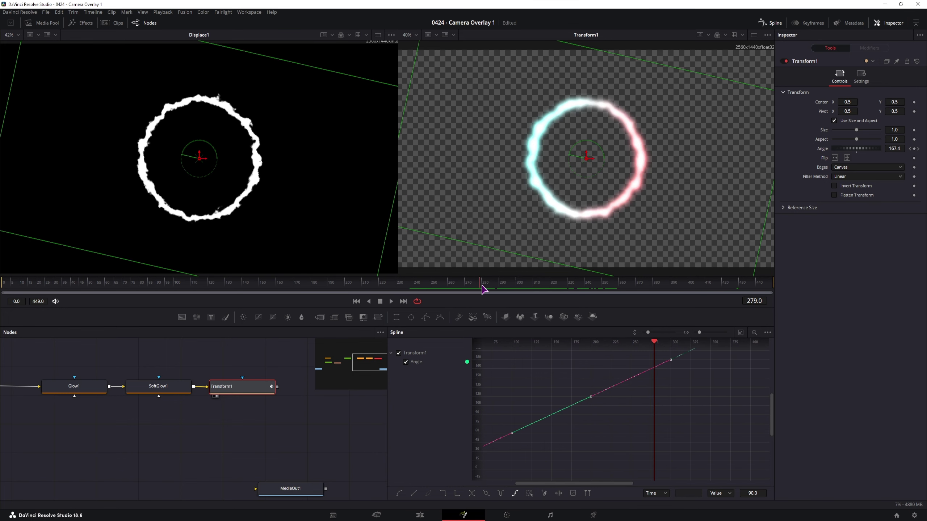
Merge Transform1 over MediaIn1, connect the merge to MediaOut1 and display MediaOut1 in the second viewer.
{"action": "left_click", "coordinate": [772, 23]}
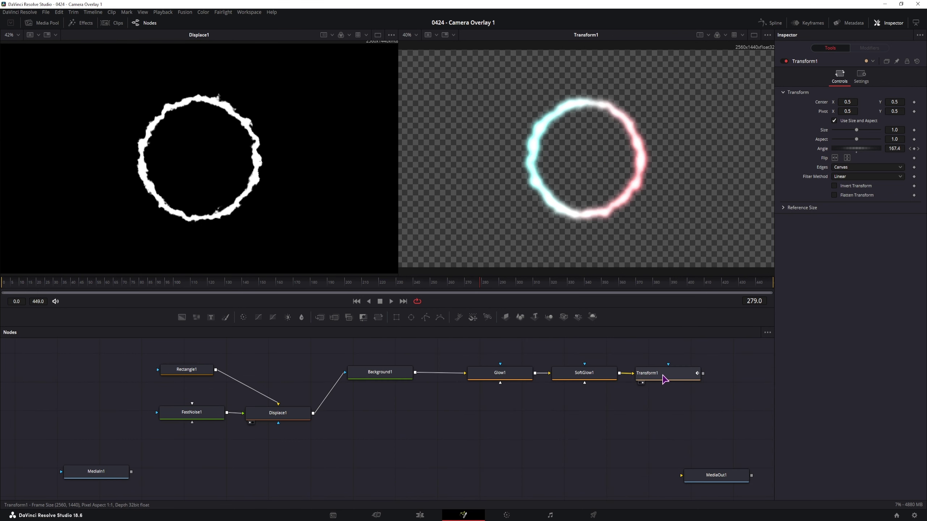
{"action": "left_click_drag", "start_coordinate": [703, 374], "coordinate": [133, 477]}
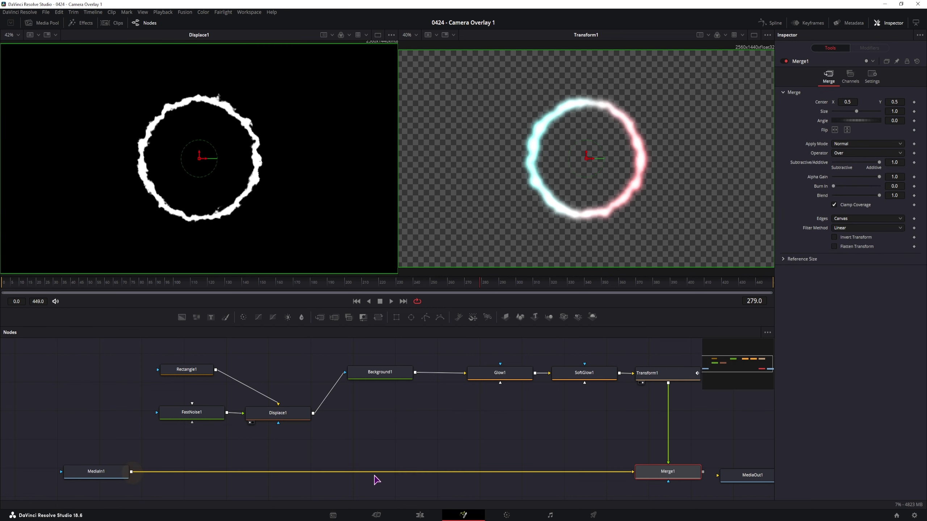
{"action": "left_click_drag", "start_coordinate": [702, 472], "coordinate": [734, 478]}
{"action": "left_click", "coordinate": [734, 478]}
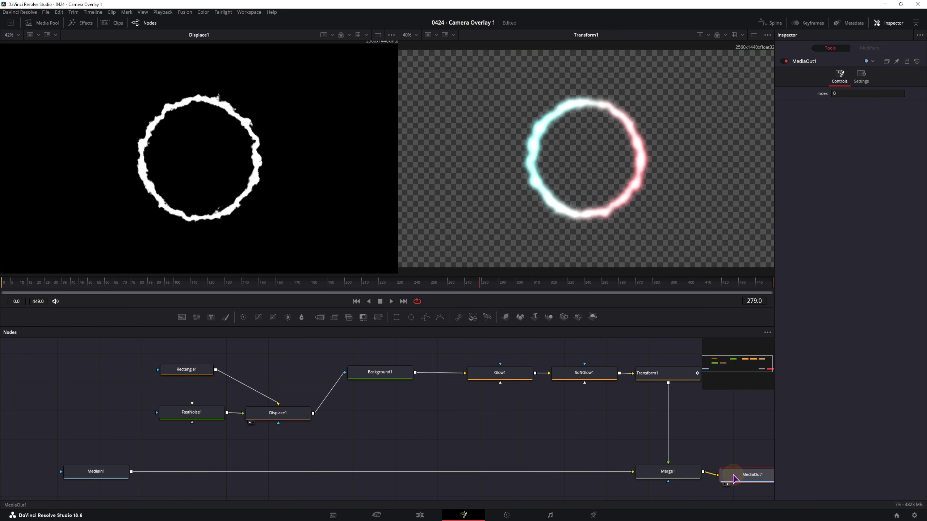
{"action": "key", "text": "2"}
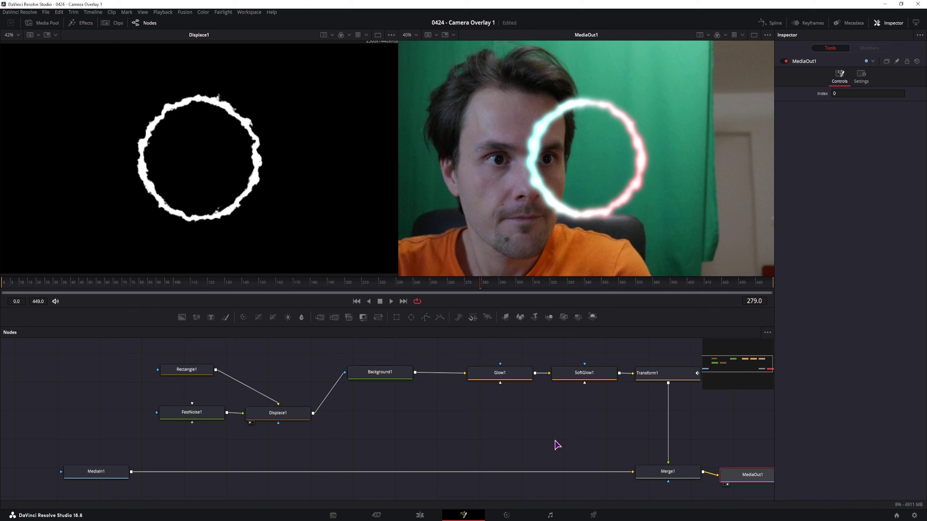
Test stretching Rectangle1 to a Height of about 0.819 and reset the Height to 0.5.
{"action": "left_click", "coordinate": [92, 472]}
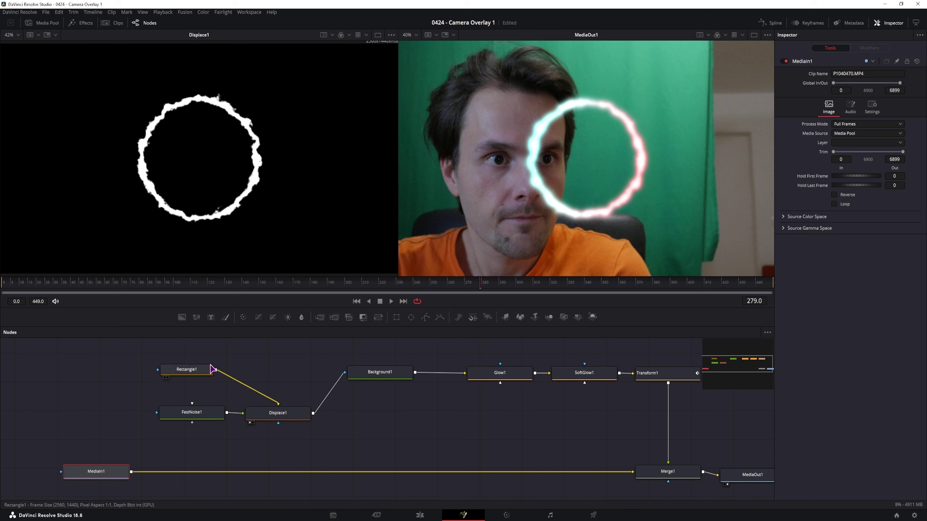
{"action": "left_click", "coordinate": [195, 369]}
{"action": "left_click_drag", "start_coordinate": [854, 200], "coordinate": [863, 203]}
{"action": "left_click_drag", "start_coordinate": [849, 203], "coordinate": [871, 205]}
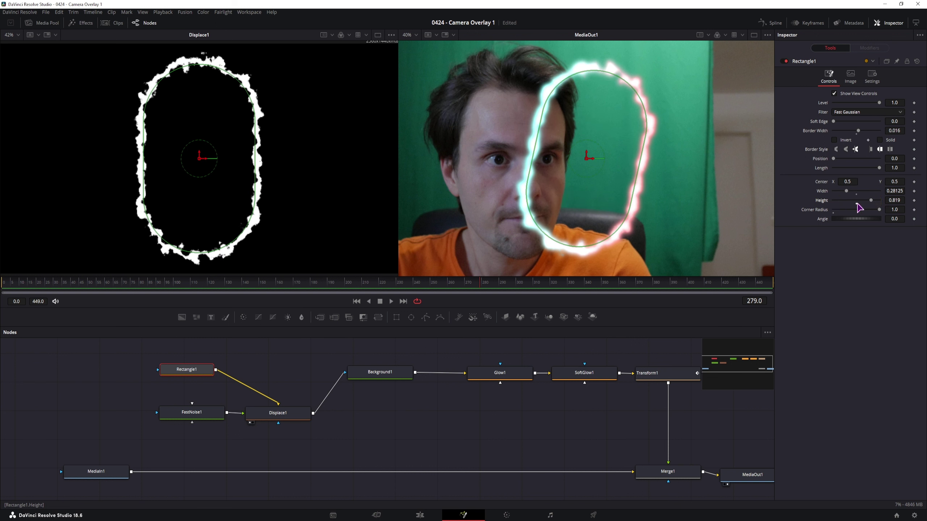
{"action": "double_click", "coordinate": [856, 204]}
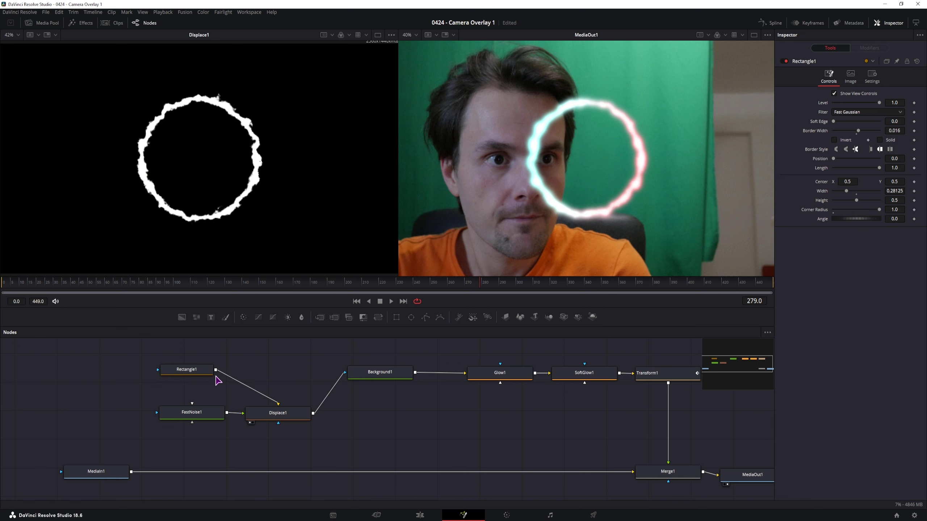
Move Rectangle1 away from FastNoise1 and paste an instance of it just below.
{"action": "left_click_drag", "start_coordinate": [194, 373], "coordinate": [132, 366]}
{"action": "key", "text": "ctrl+c"}
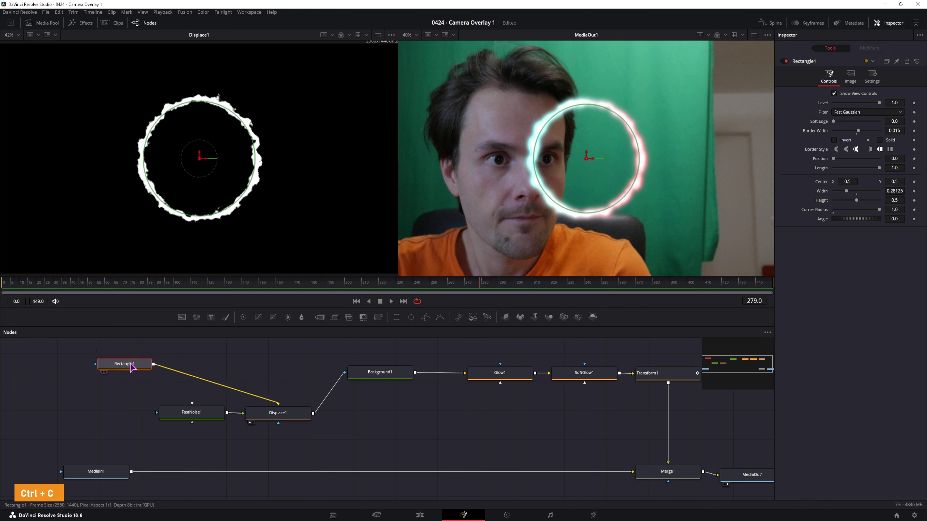
{"action": "right_click", "coordinate": [117, 405]}
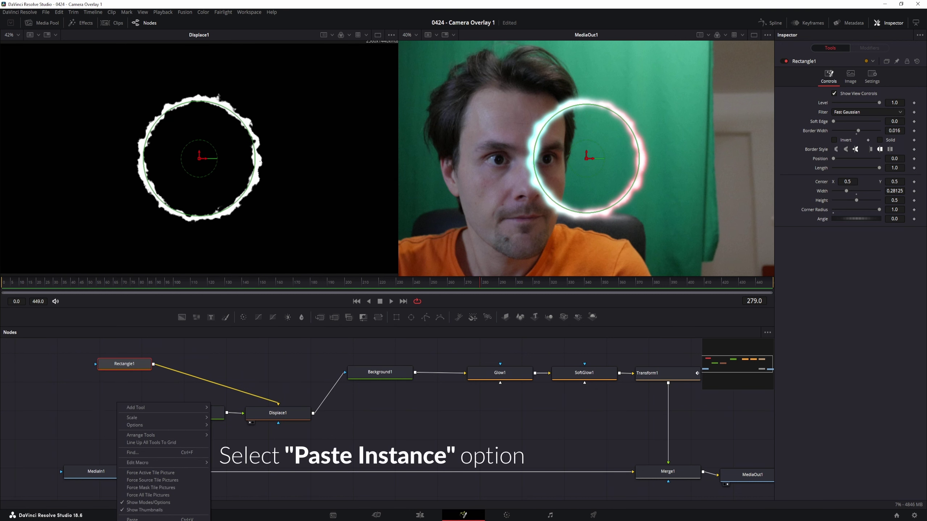
{"action": "left_click", "coordinate": [167, 519]}
{"action": "left_click_drag", "start_coordinate": [121, 408], "coordinate": [123, 397]}
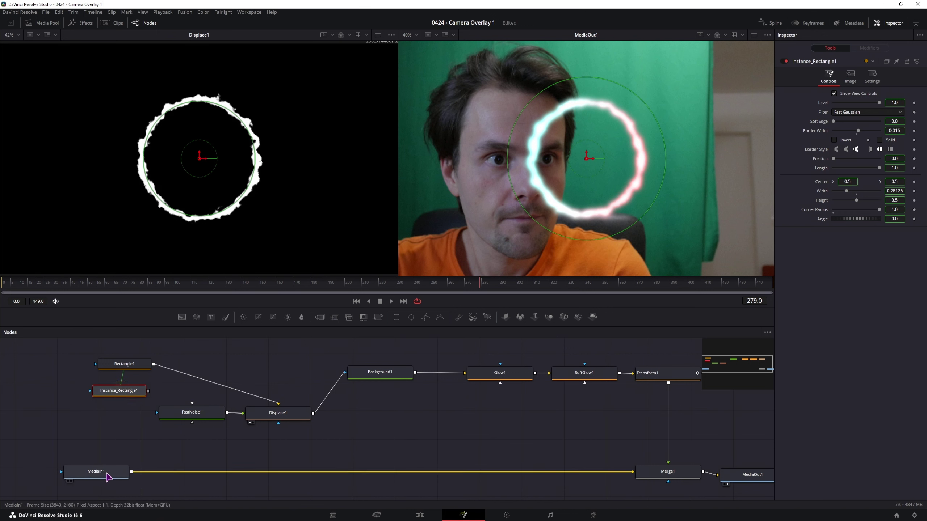
Add an Ellipse mask above MediaIn1 and connect it to crop the camera footage.
{"action": "left_click", "coordinate": [431, 435]}
{"action": "left_click_drag", "start_coordinate": [410, 318], "coordinate": [92, 477]}
{"action": "left_click", "coordinate": [92, 477]}
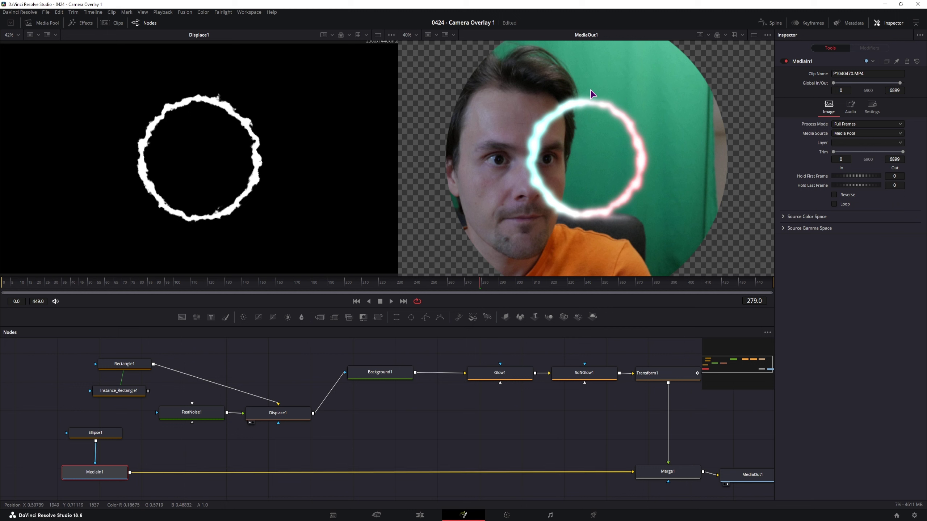
Deinstance Solid and Border Width on Instance_Rectangle1, set its Border Width to 0.0 and enable Solid.
{"action": "left_click", "coordinate": [131, 366]}
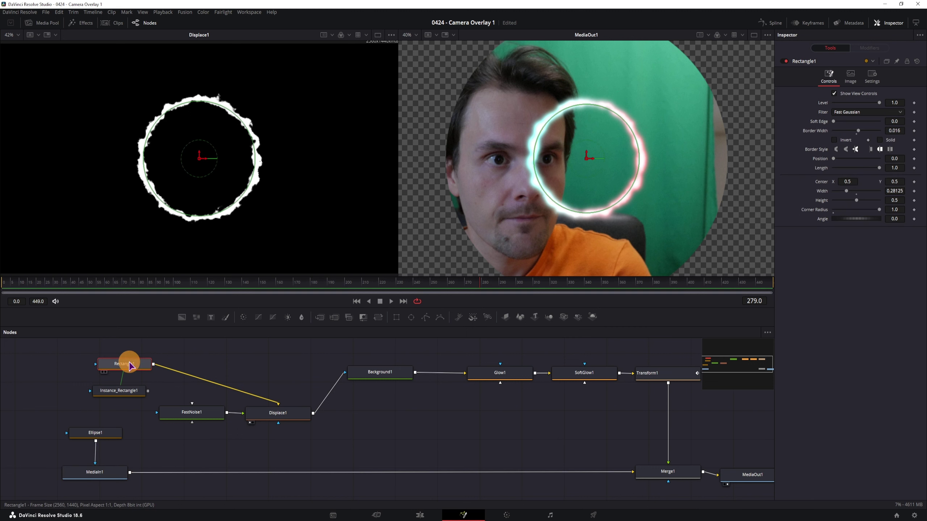
{"action": "left_click", "coordinate": [125, 397]}
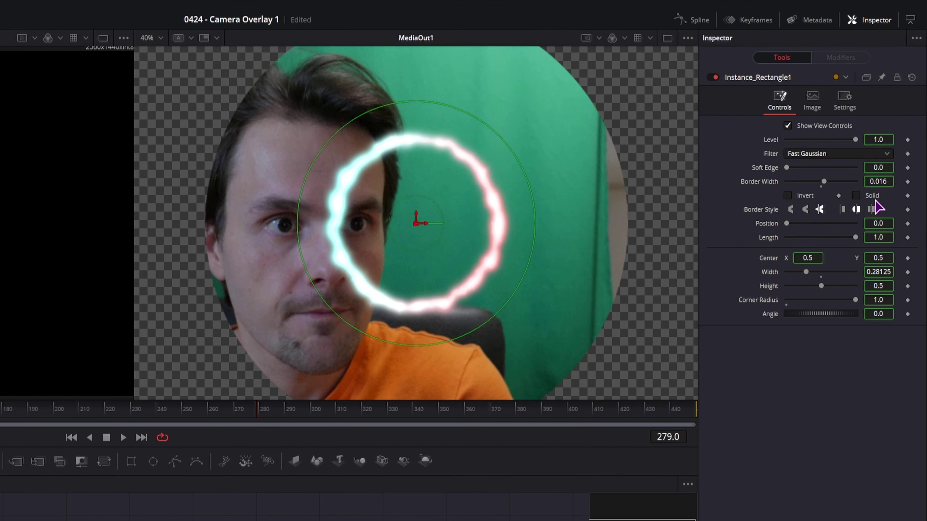
{"action": "right_click", "coordinate": [876, 199]}
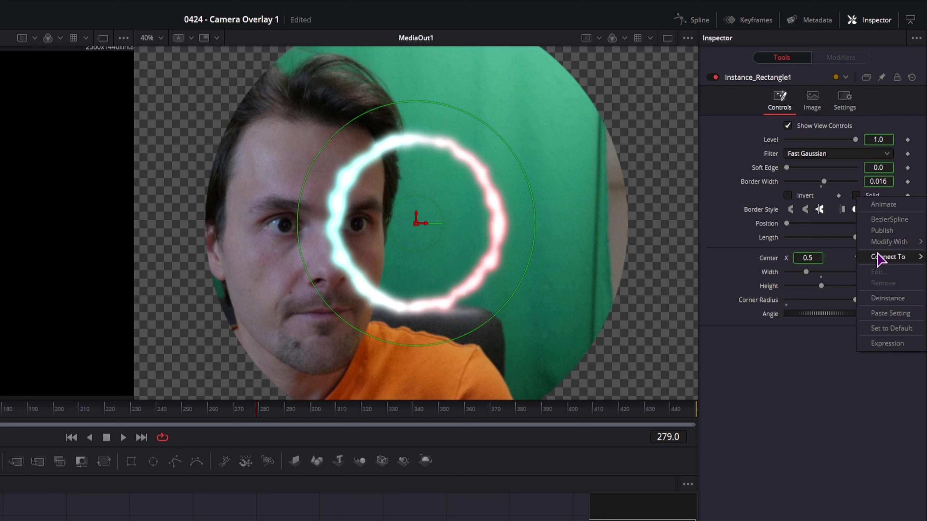
{"action": "left_click", "coordinate": [897, 298]}
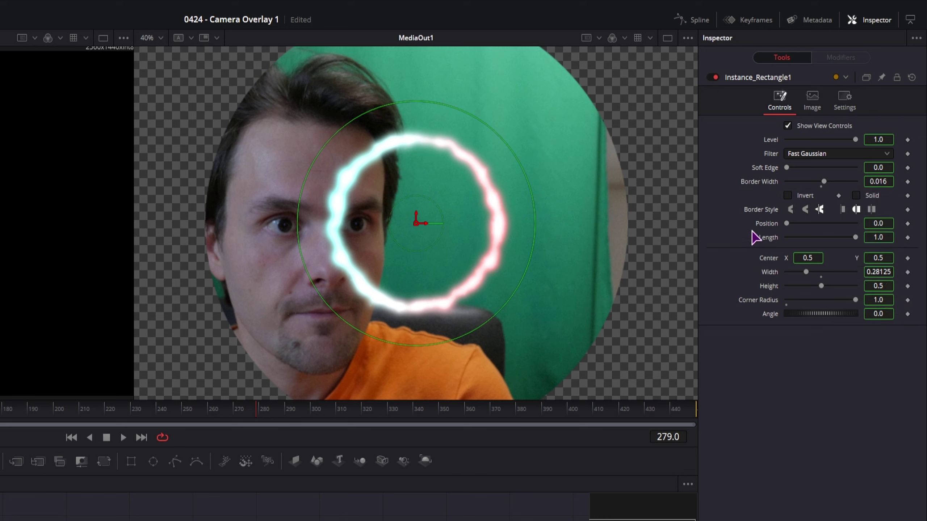
{"action": "right_click", "coordinate": [759, 183]}
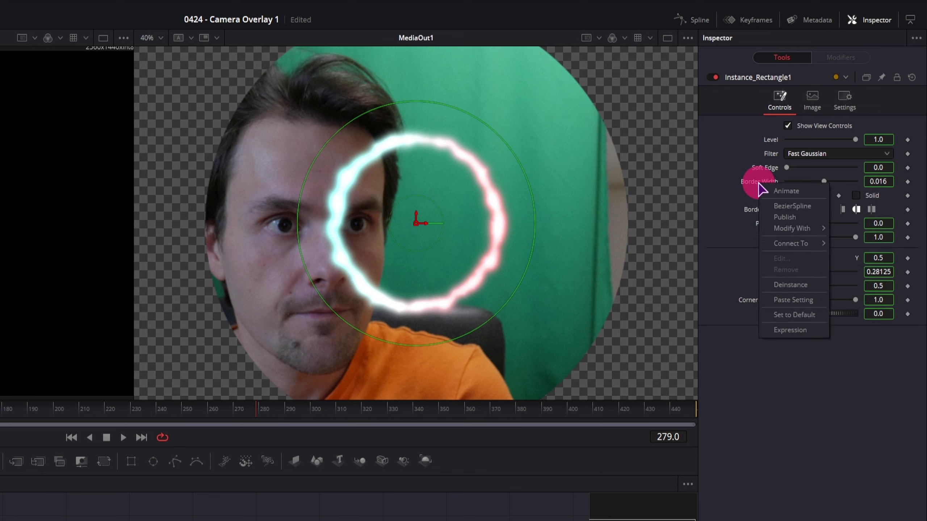
{"action": "left_click", "coordinate": [797, 288]}
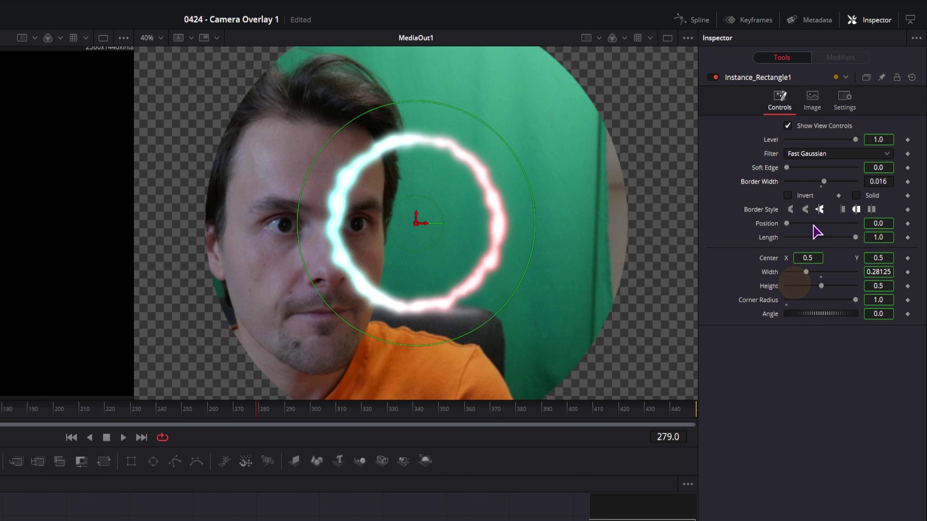
{"action": "left_click", "coordinate": [821, 186]}
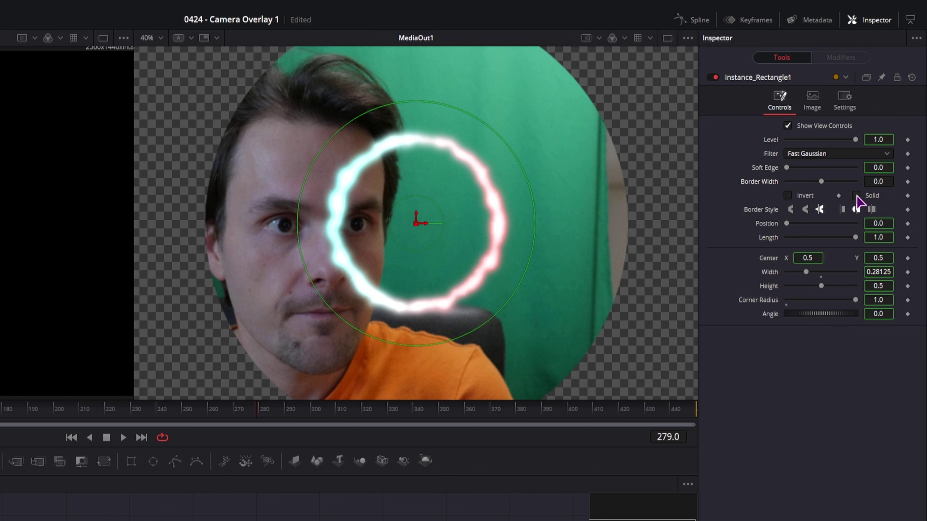
{"action": "left_click", "coordinate": [856, 196]}
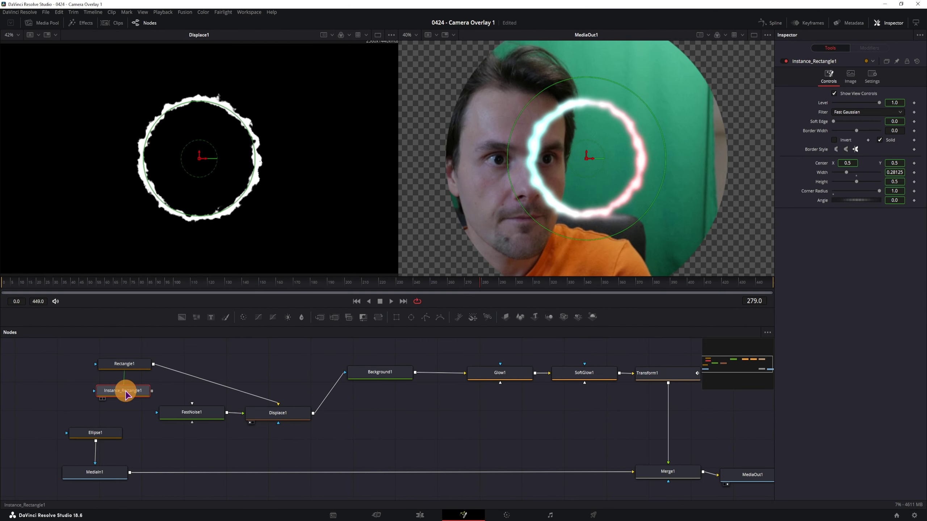
Compare Instance_Rectangle1 with Rectangle1 in the first viewer, finishing on Instance_Rectangle1.
{"action": "key", "text": "1"}
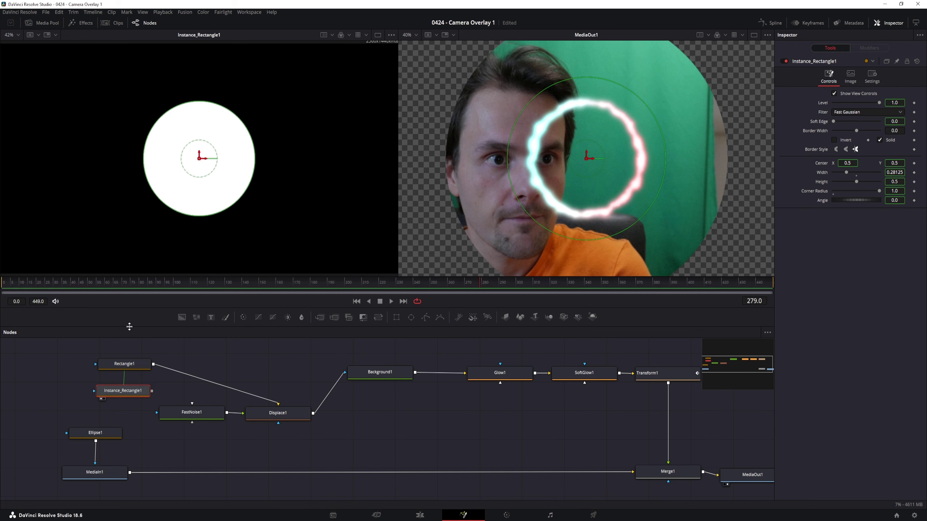
{"action": "left_click", "coordinate": [128, 365]}
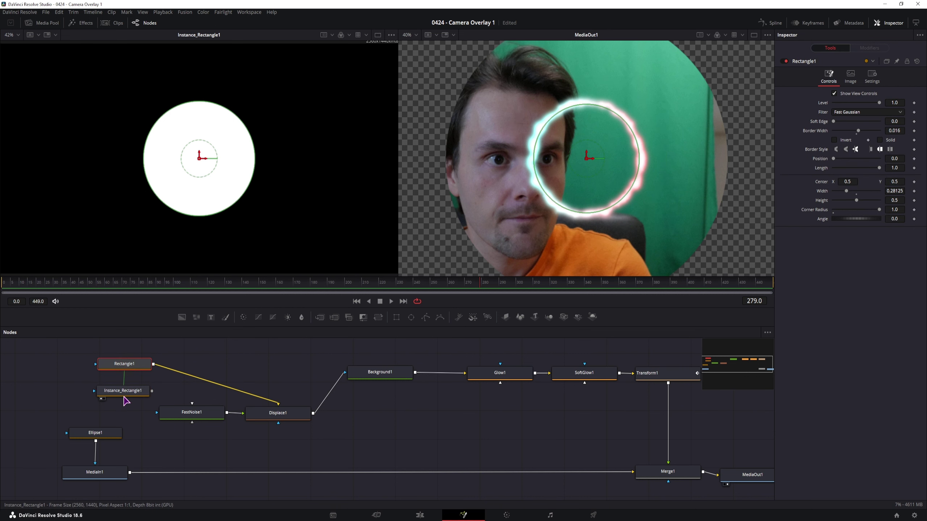
{"action": "key", "text": "1"}
{"action": "left_click", "coordinate": [124, 392]}
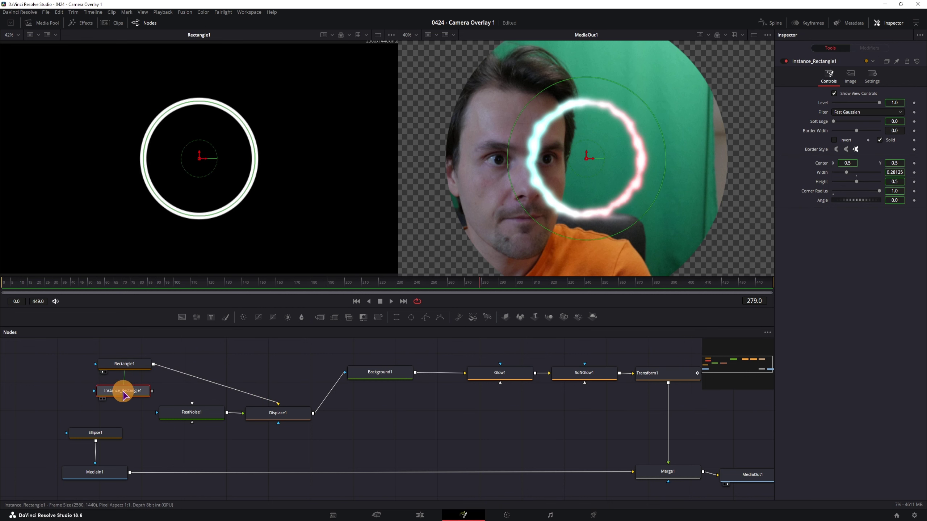
{"action": "key", "text": "1"}
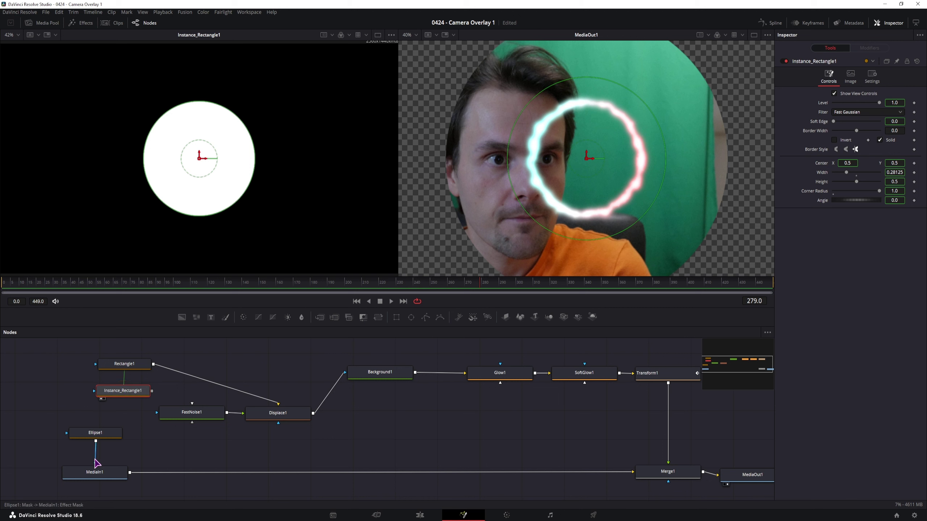
Replace the Ellipse1 mask on MediaIn1 with Instance_Rectangle1 and delete Ellipse1.
{"action": "left_click_drag", "start_coordinate": [96, 458], "coordinate": [70, 429]}
{"action": "left_click_drag", "start_coordinate": [152, 391], "coordinate": [58, 474]}
{"action": "key", "text": "Delete"}
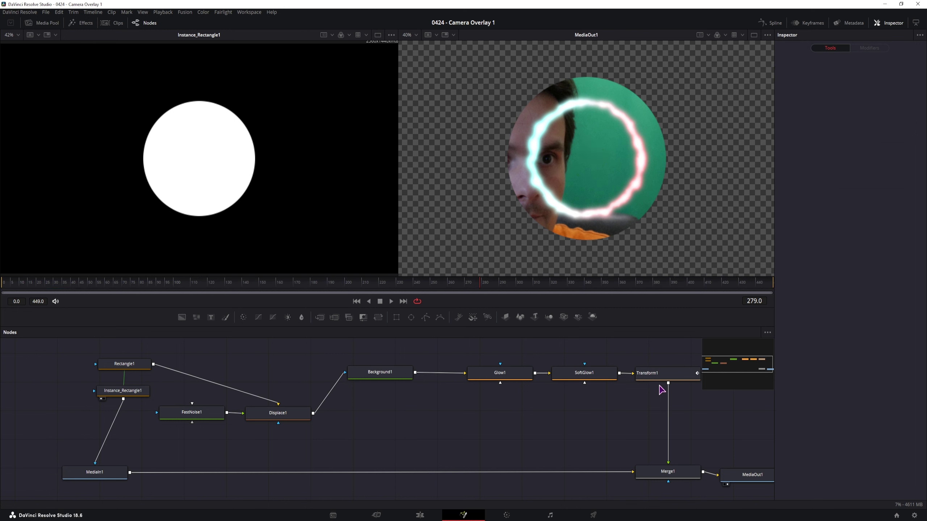
Switch the timeline proxy resolution to Full to check the overlay, and set it back to Quarter.
{"action": "left_click", "coordinate": [162, 11]}
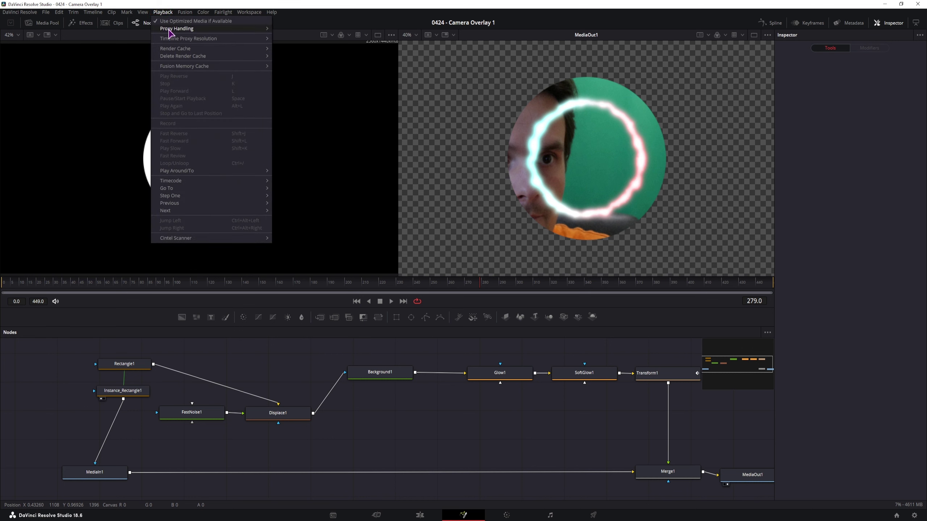
{"action": "mouse_move", "coordinate": [178, 38]}
{"action": "left_click", "coordinate": [288, 38]}
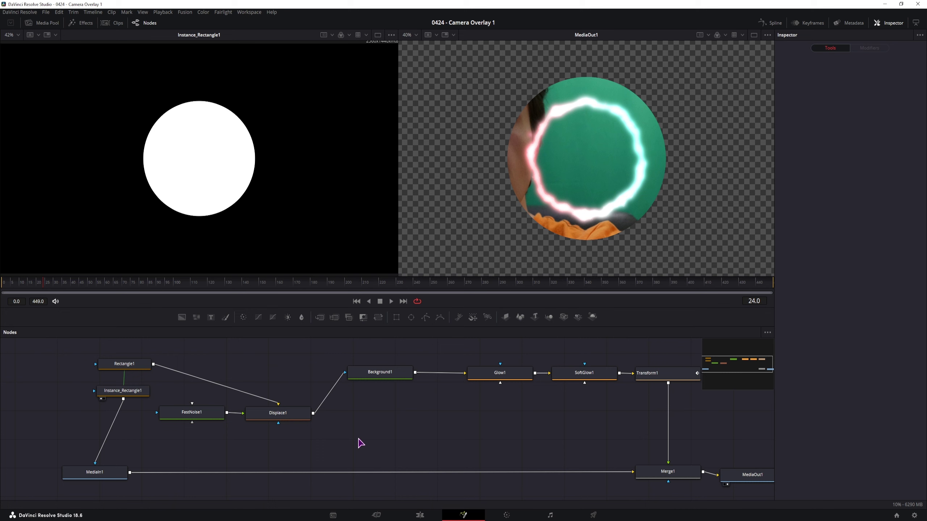
{"action": "left_click", "coordinate": [163, 12]}
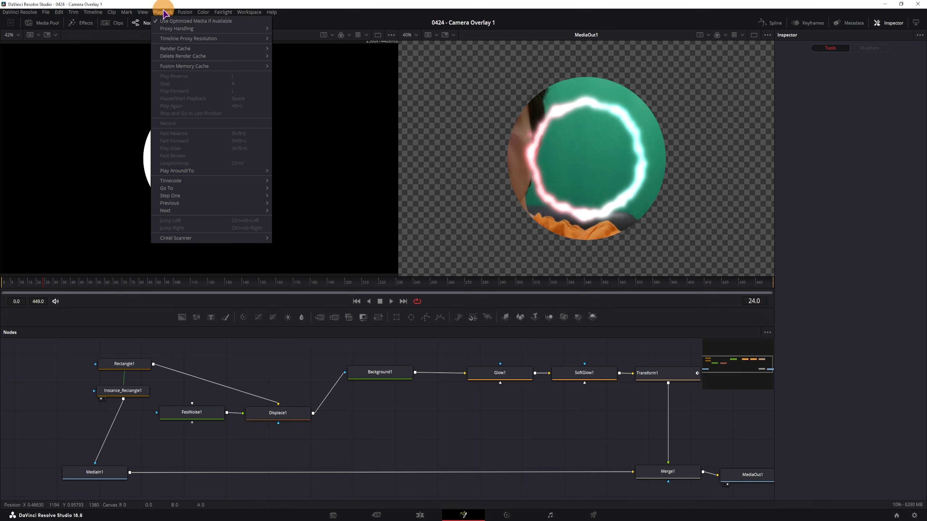
{"action": "mouse_move", "coordinate": [178, 39]}
{"action": "left_click", "coordinate": [292, 54]}
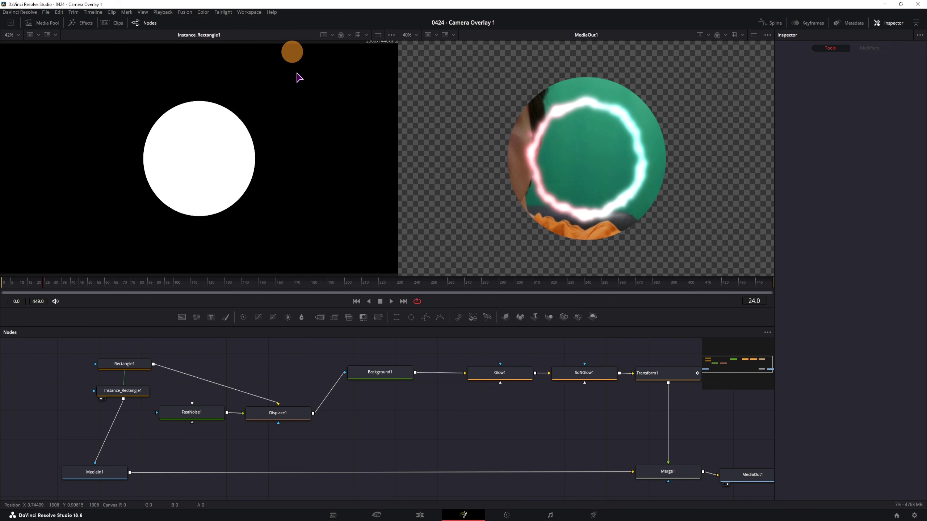
Insert a Transform between MediaIn1 and Merge1, setting its Size to 0.67 and Center X to 0.501.
{"action": "left_click", "coordinate": [314, 442]}
{"action": "left_click", "coordinate": [95, 472]}
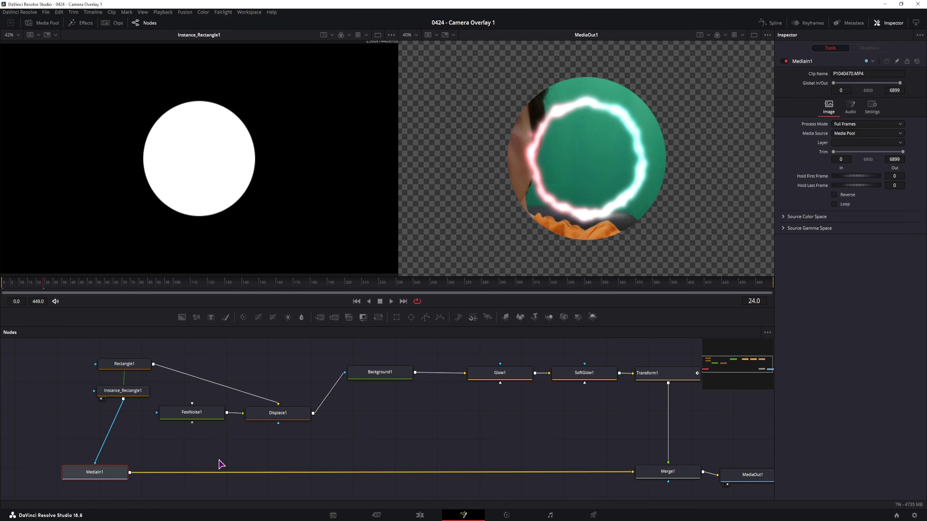
{"action": "left_click_drag", "start_coordinate": [378, 317], "coordinate": [265, 474]}
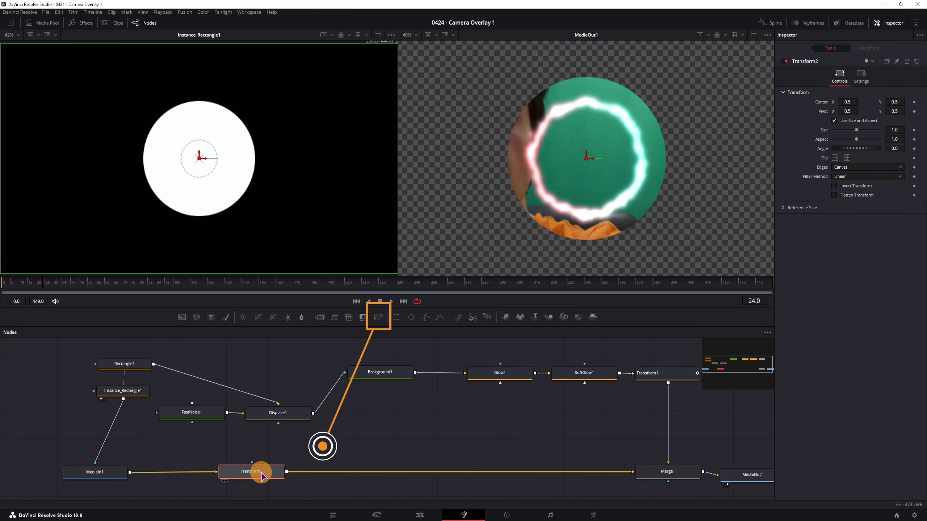
{"action": "mouse_move", "coordinate": [856, 130]}
{"action": "left_mouse_down"}
{"action": "mouse_move", "coordinate": [839, 132]}
{"action": "mouse_move", "coordinate": [848, 135]}
{"action": "left_mouse_up"}
{"action": "left_click_drag", "start_coordinate": [847, 102], "coordinate": [388, 112]}
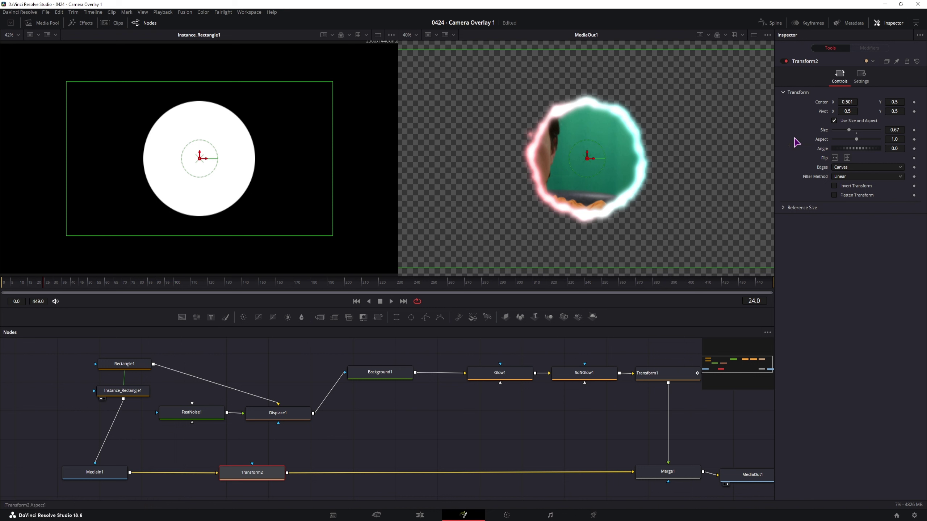
Add a second Background node with Alpha 0.0 and place it below the connection between MediaIn1 and Transform2.
{"action": "left_click_drag", "start_coordinate": [352, 447], "coordinate": [356, 442]}
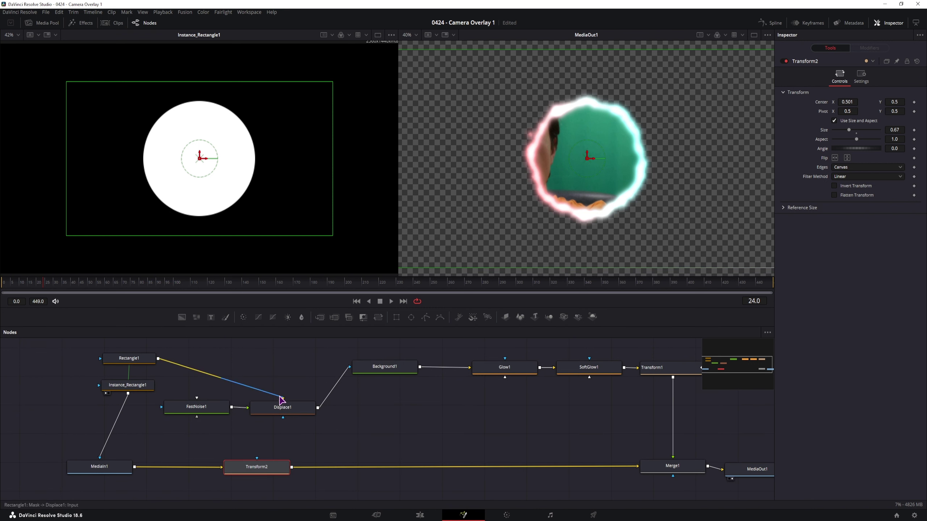
{"action": "mouse_move", "coordinate": [181, 317]}
{"action": "left_mouse_down"}
{"action": "mouse_move", "coordinate": [192, 417]}
{"action": "mouse_move", "coordinate": [183, 438]}
{"action": "left_mouse_up"}
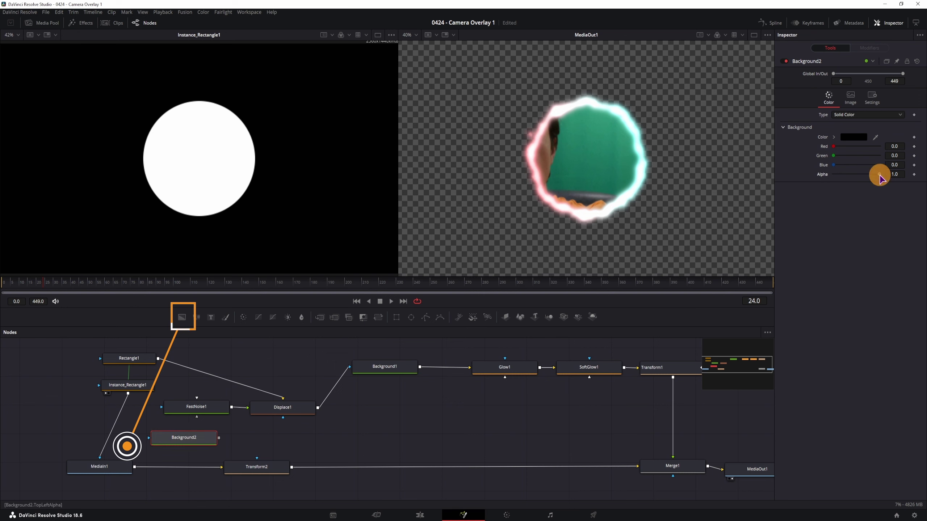
{"action": "left_click_drag", "start_coordinate": [879, 174], "coordinate": [829, 175]}
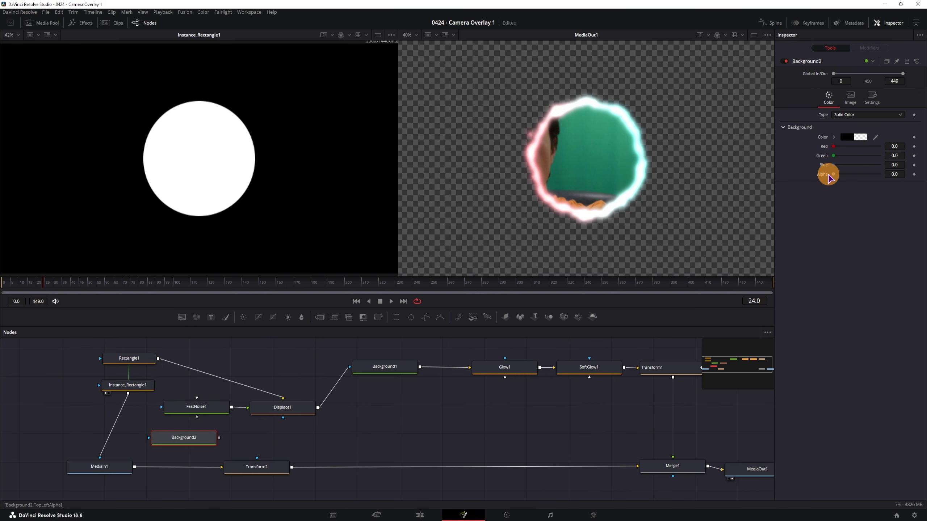
{"action": "left_click_drag", "start_coordinate": [190, 438], "coordinate": [200, 491]}
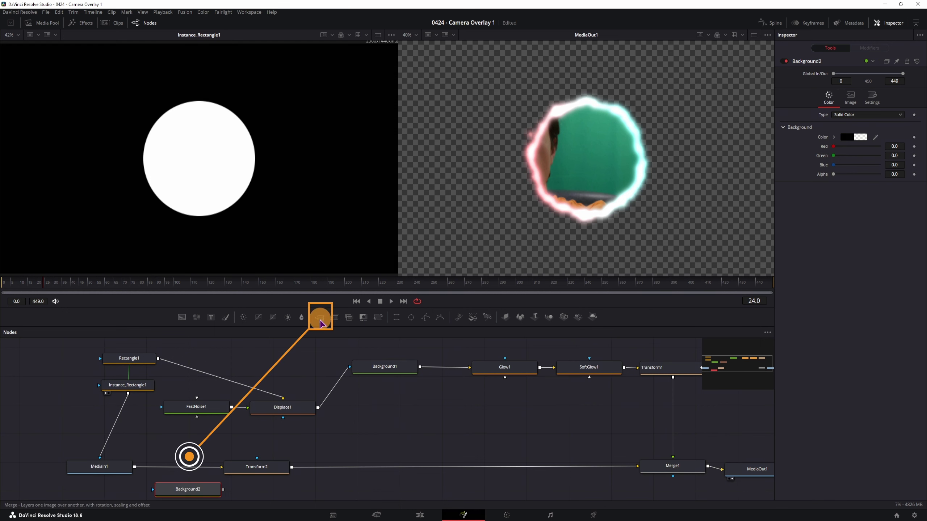
Merge Background2 into the connection between MediaIn1 and Transform2, swapping the merge inputs so MediaIn1 is the foreground.
{"action": "left_click_drag", "start_coordinate": [323, 326], "coordinate": [193, 468]}
{"action": "left_click_drag", "start_coordinate": [223, 496], "coordinate": [194, 467]}
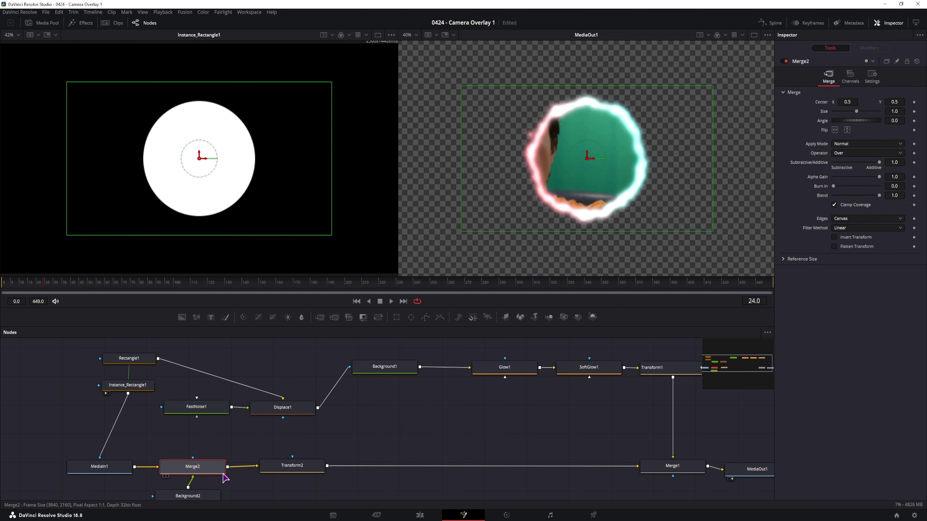
{"action": "key", "text": "ctrl+t"}
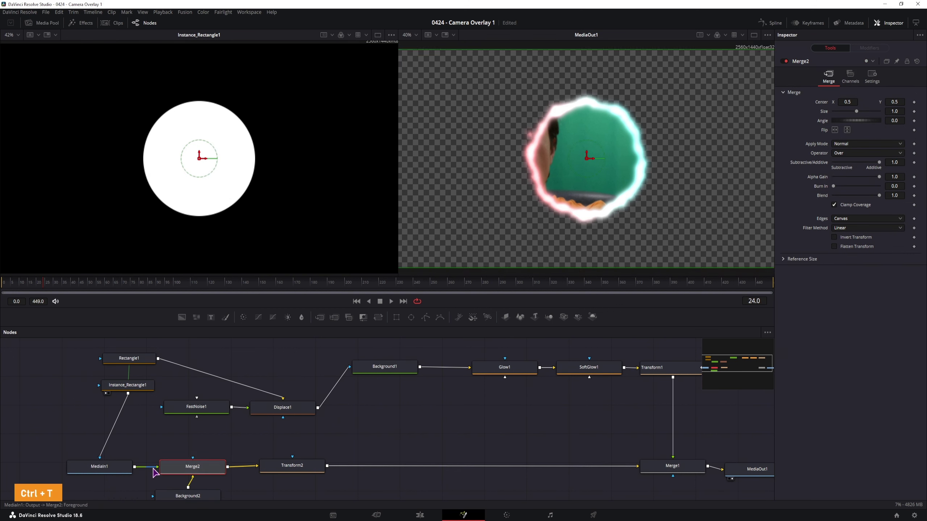
{"action": "left_click", "coordinate": [165, 471]}
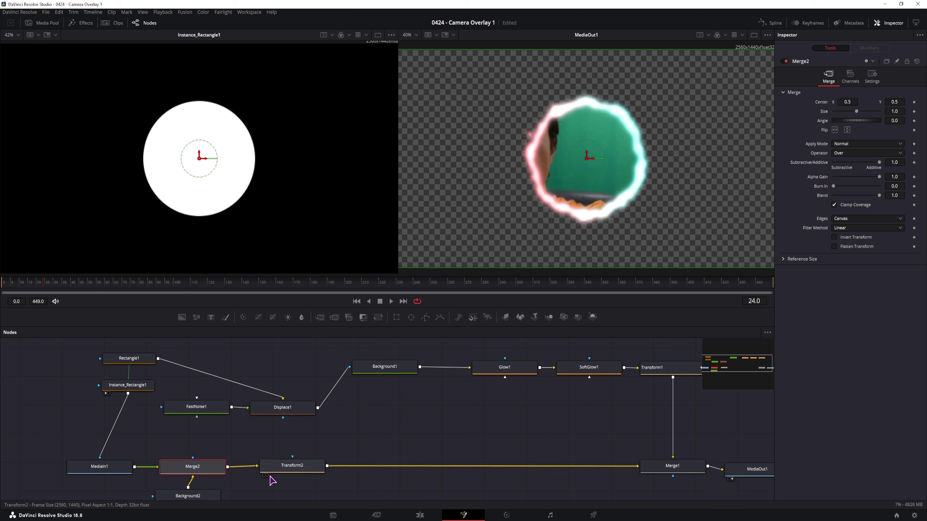
Detach Transform2 from the chain so Merge2 feeds Merge1 directly, and set the two nodes apart.
{"action": "left_click_drag", "start_coordinate": [296, 468], "coordinate": [192, 450]}
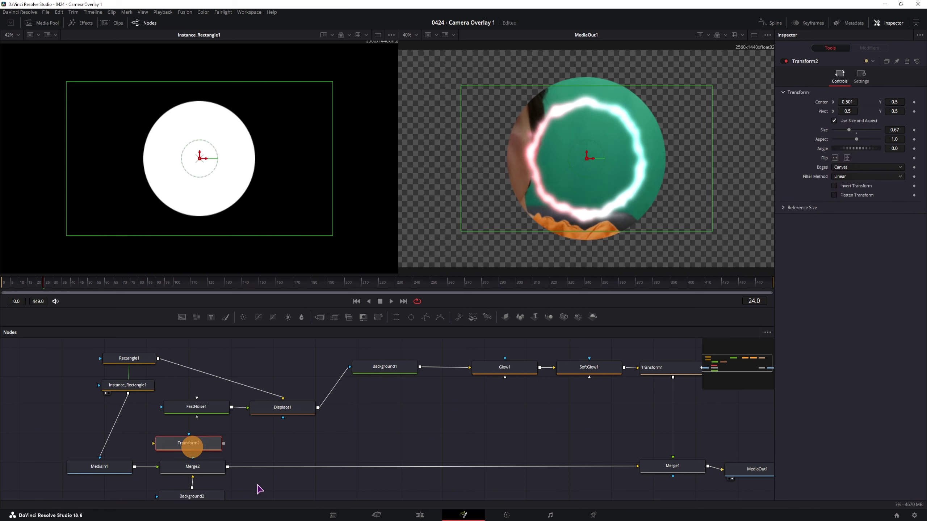
{"action": "left_click_drag", "start_coordinate": [251, 496], "coordinate": [277, 471]}
{"action": "left_click_drag", "start_coordinate": [193, 446], "coordinate": [404, 439]}
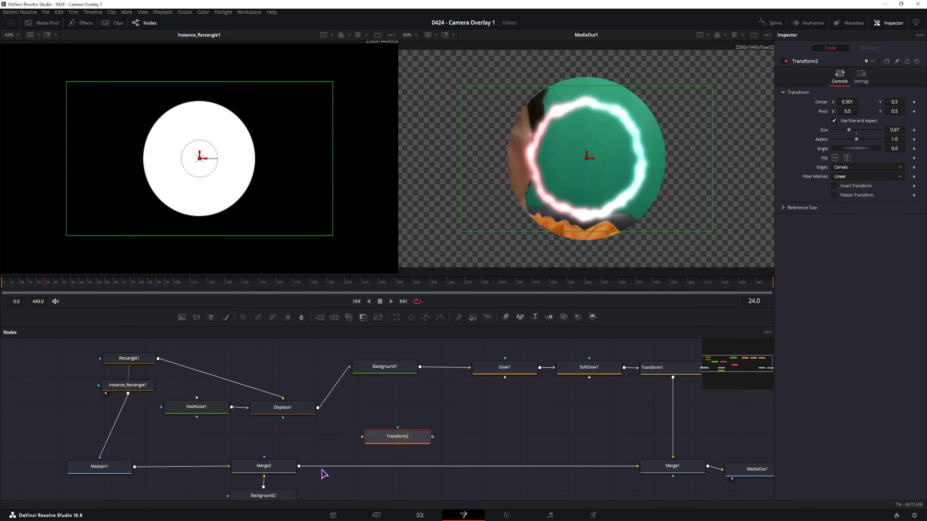
Move the Instance_Rectangle1 mask from MediaIn1 to the effect mask of Merge2.
{"action": "left_click_drag", "start_coordinate": [100, 458], "coordinate": [265, 456]}
{"action": "left_click_drag", "start_coordinate": [314, 500], "coordinate": [270, 471]}
{"action": "left_click_drag", "start_coordinate": [271, 471], "coordinate": [241, 473]}
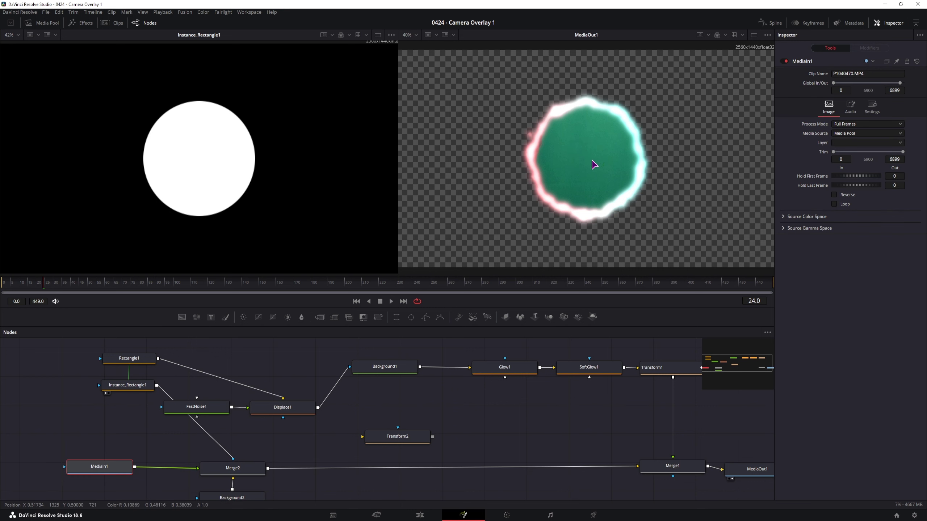
Set Merge2's Size to 0.42 and shift its Center X so the face sits in the middle of the circle.
{"action": "left_click", "coordinate": [254, 472]}
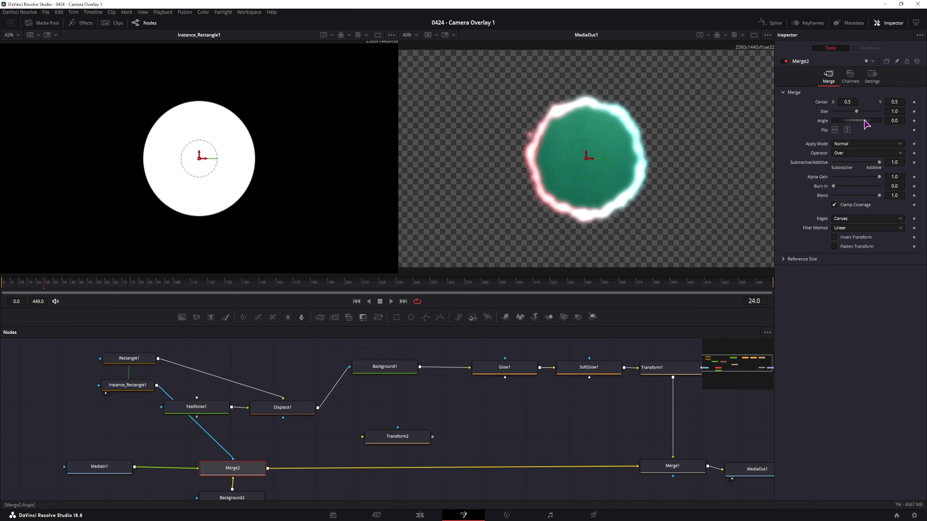
{"action": "left_click_drag", "start_coordinate": [856, 115], "coordinate": [842, 113]}
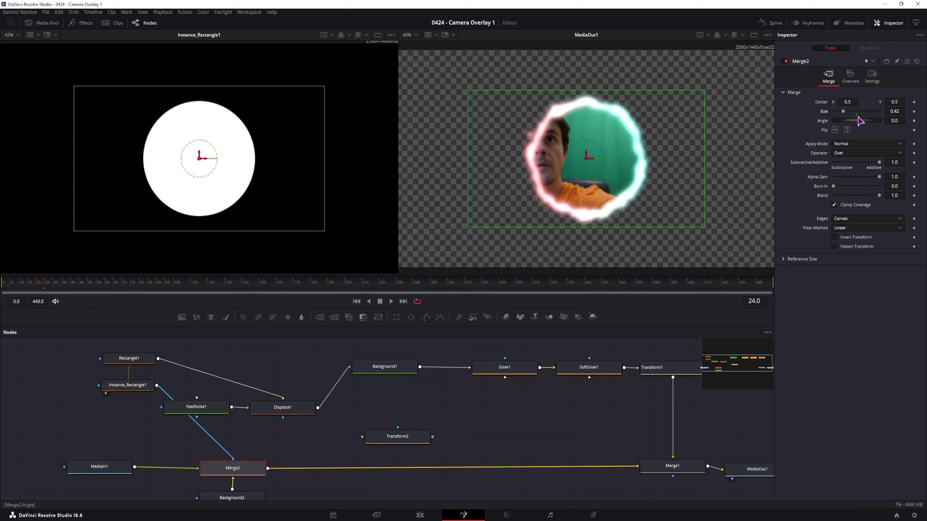
{"action": "left_click_drag", "start_coordinate": [850, 102], "coordinate": [888, 109]}
Tidy the node graph: line up Rectangle1 and Displace1 with Background1, place FastNoise1 below Displace1, and park Transform2 above MediaIn1.
{"action": "left_click", "coordinate": [283, 401]}
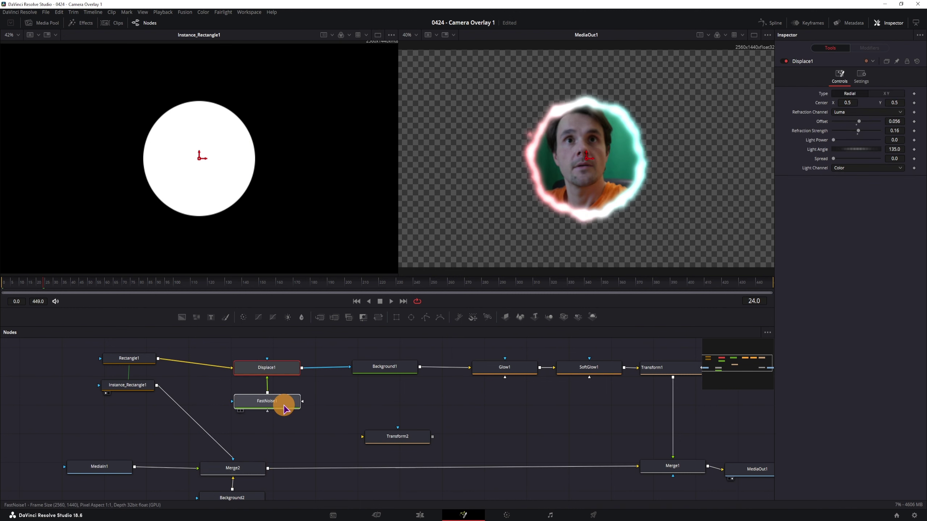
{"action": "left_click", "coordinate": [104, 358]}
{"action": "left_click_drag", "start_coordinate": [113, 375], "coordinate": [112, 382]}
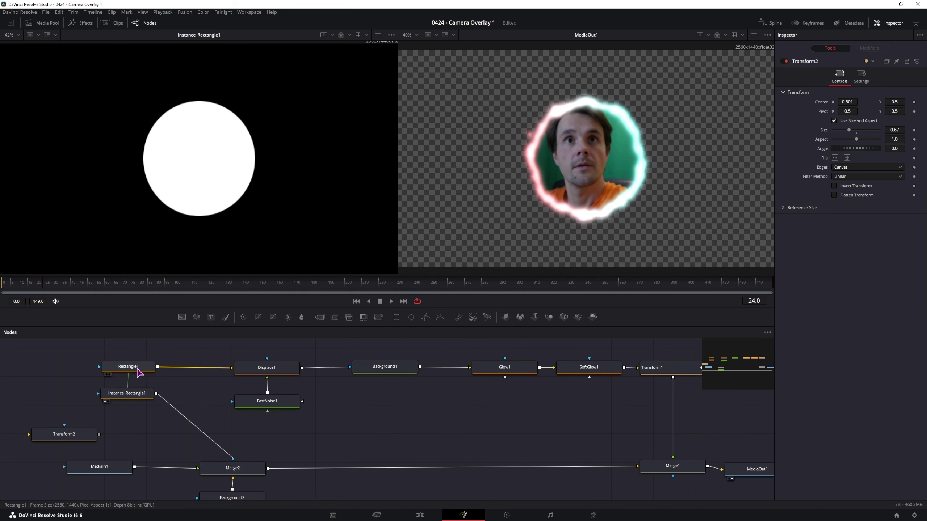
Raise Rectangle1's Height to 0.811 and scrub the timeline to check how the border rotates against the footage.
{"action": "left_click", "coordinate": [138, 372]}
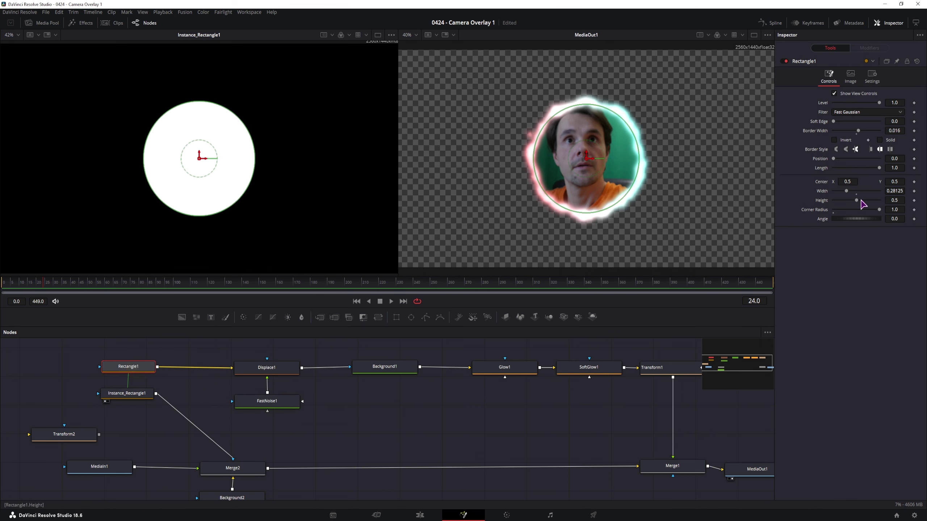
{"action": "left_click_drag", "start_coordinate": [858, 201], "coordinate": [872, 203]}
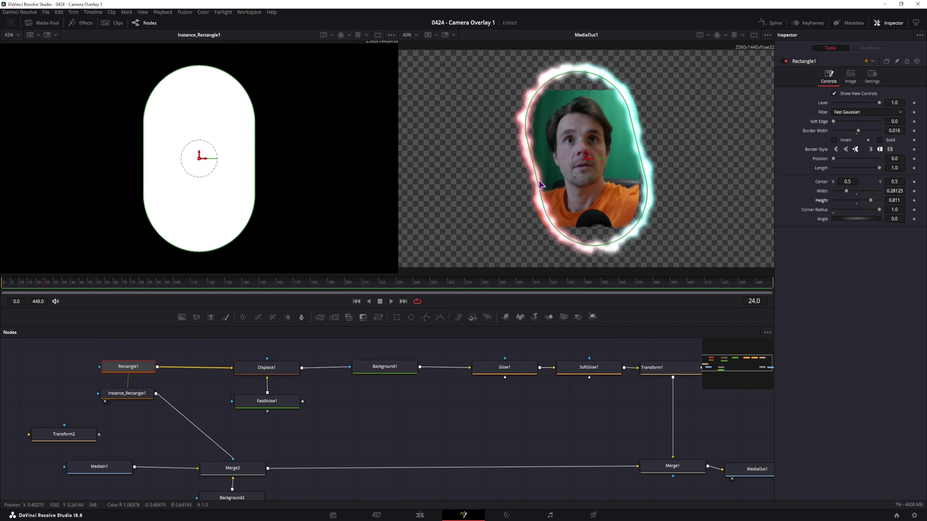
{"action": "left_click_drag", "start_coordinate": [58, 288], "coordinate": [299, 302]}
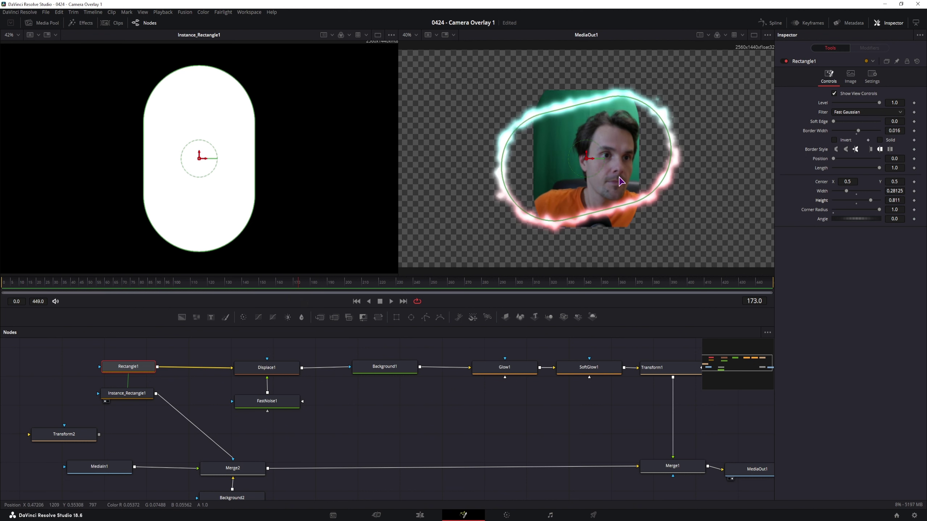
{"action": "left_click_drag", "start_coordinate": [113, 290], "coordinate": [83, 288]}
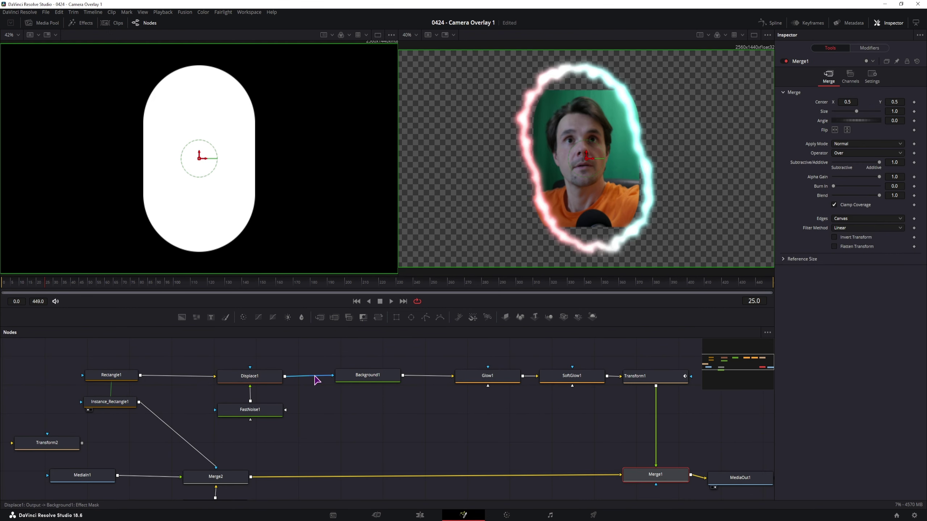
Disconnect Displace1 from Background1 and connect its output to the effect mask of Merge1.
{"action": "left_click_drag", "start_coordinate": [333, 375], "coordinate": [324, 346]}
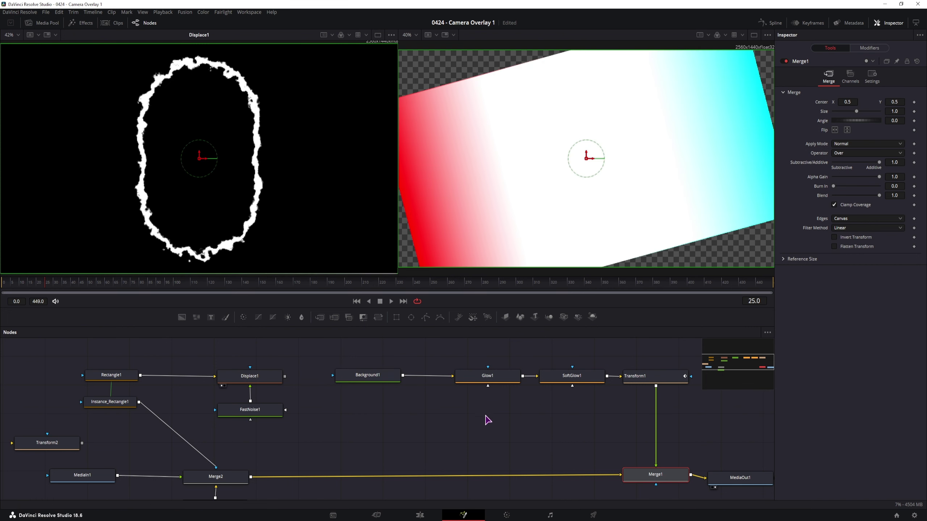
{"action": "scroll", "coordinate": [456, 420], "scroll_direction": "down", "scroll_amount": 1}
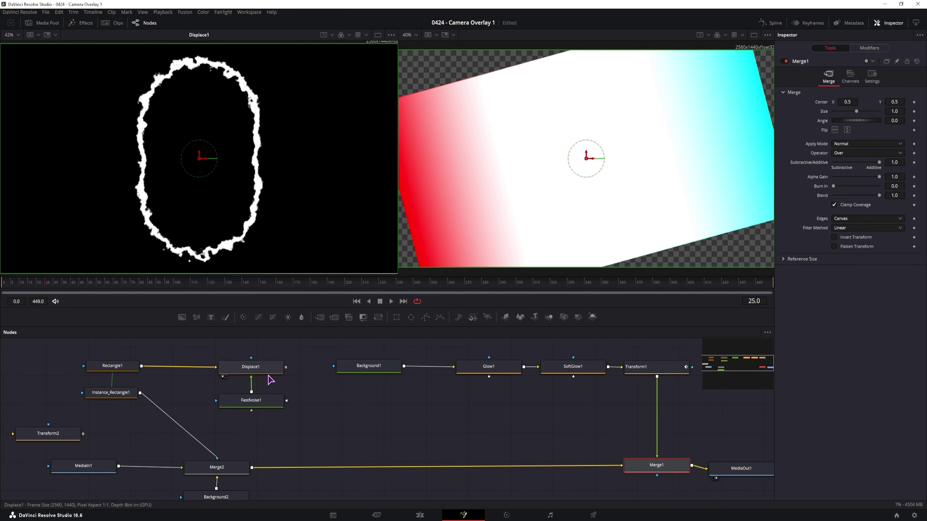
{"action": "left_click_drag", "start_coordinate": [286, 367], "coordinate": [658, 479]}
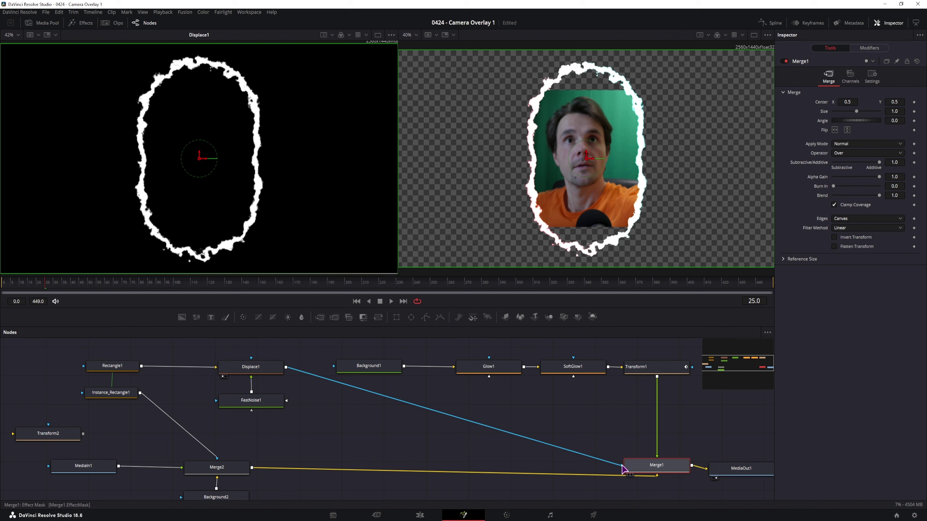
{"action": "left_click_drag", "start_coordinate": [621, 465], "coordinate": [332, 365]}
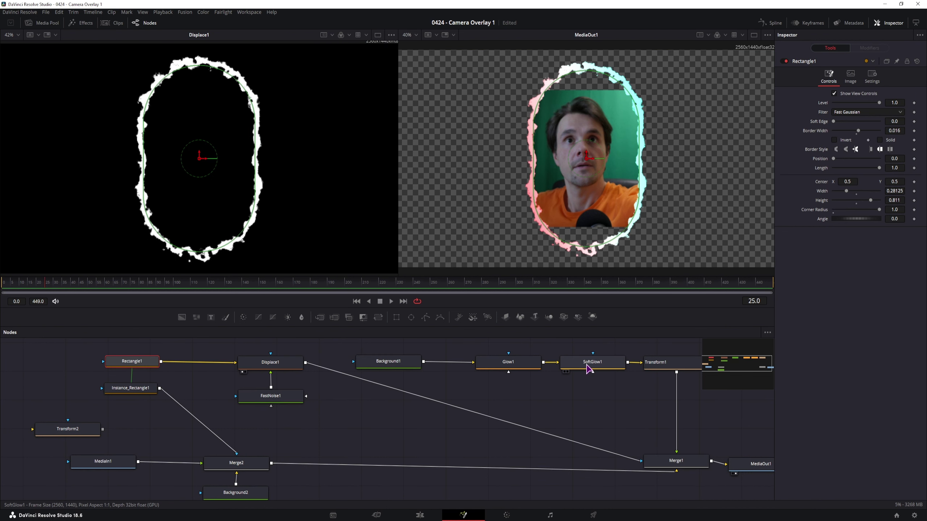
Set SoftGlow1's Threshold to 0.0 and Gain to 2.0, and readjust the Glow1 settings.
{"action": "left_click", "coordinate": [586, 367]}
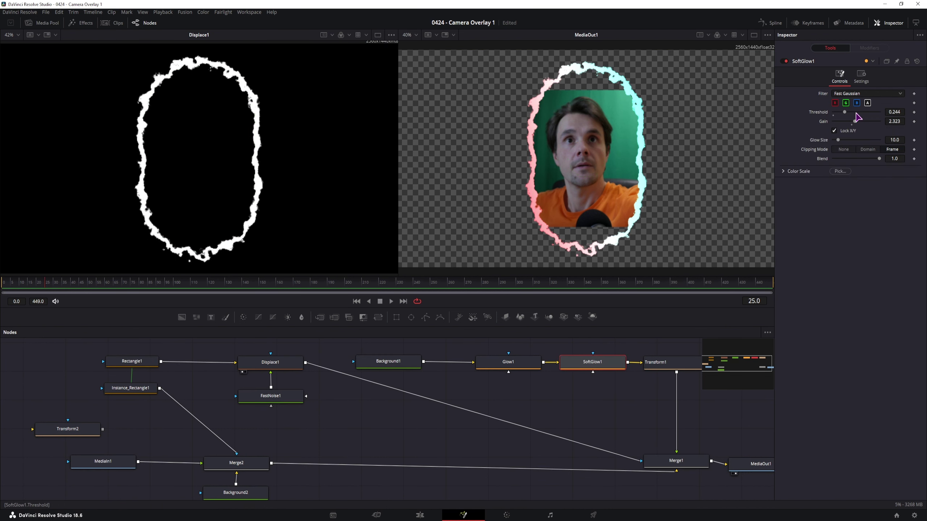
{"action": "double_click", "coordinate": [844, 112]}
{"action": "double_click", "coordinate": [855, 122]}
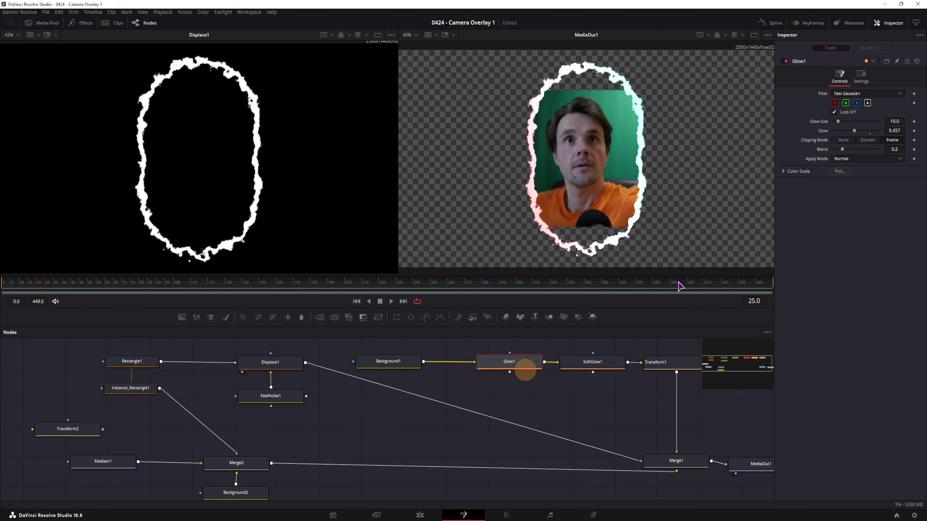
{"action": "left_click", "coordinate": [870, 131]}
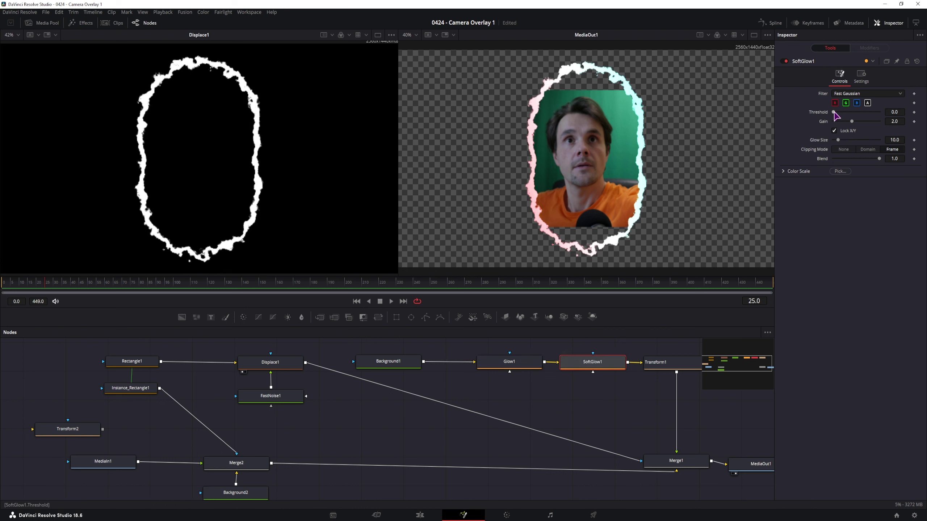
{"action": "left_click_drag", "start_coordinate": [839, 121], "coordinate": [843, 122]}
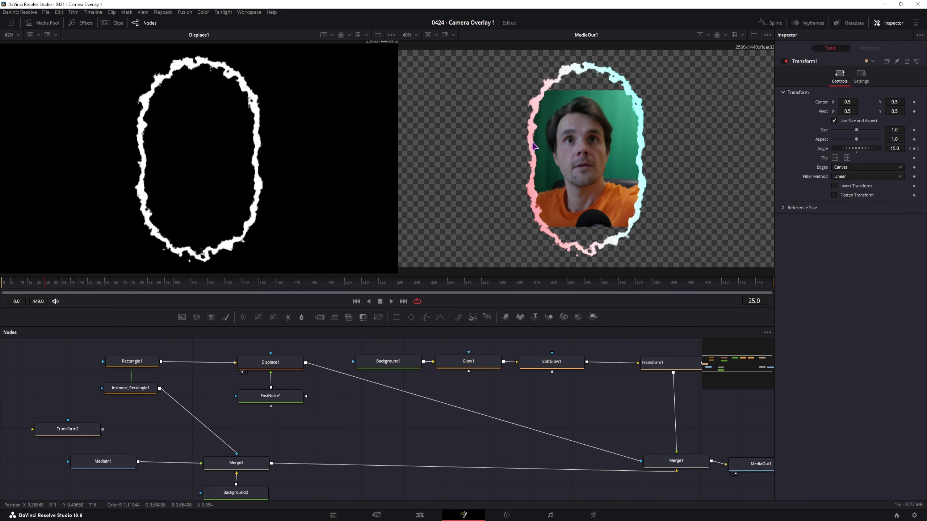
Set Rectangle1's Soft Edge to 0.0103 to soften the border mask feeding Merge1.
{"action": "left_click_drag", "start_coordinate": [639, 459], "coordinate": [677, 467]}
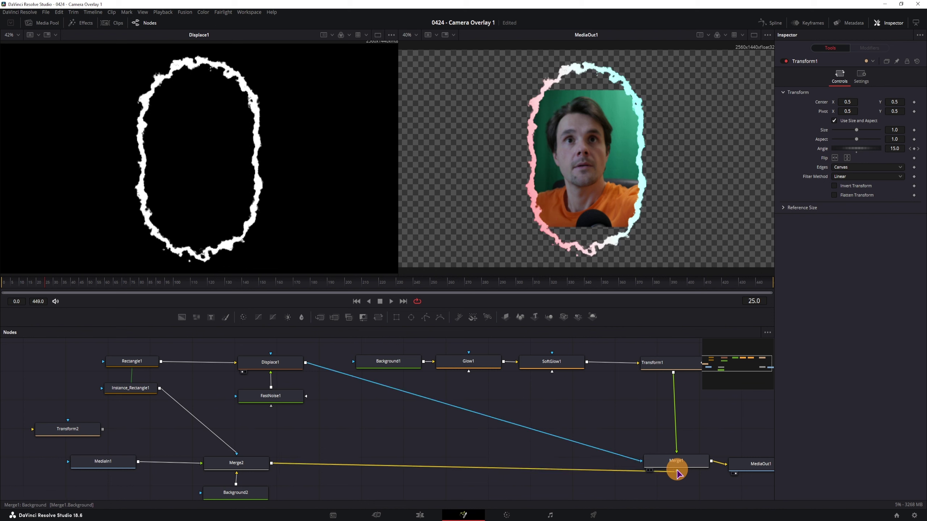
{"action": "left_click", "coordinate": [138, 363]}
{"action": "mouse_move", "coordinate": [893, 122]}
{"action": "left_mouse_down"}
{"action": "mouse_move", "coordinate": [904, 121]}
{"action": "mouse_move", "coordinate": [466, 121]}
{"action": "mouse_move", "coordinate": [473, 122]}
{"action": "left_mouse_up"}
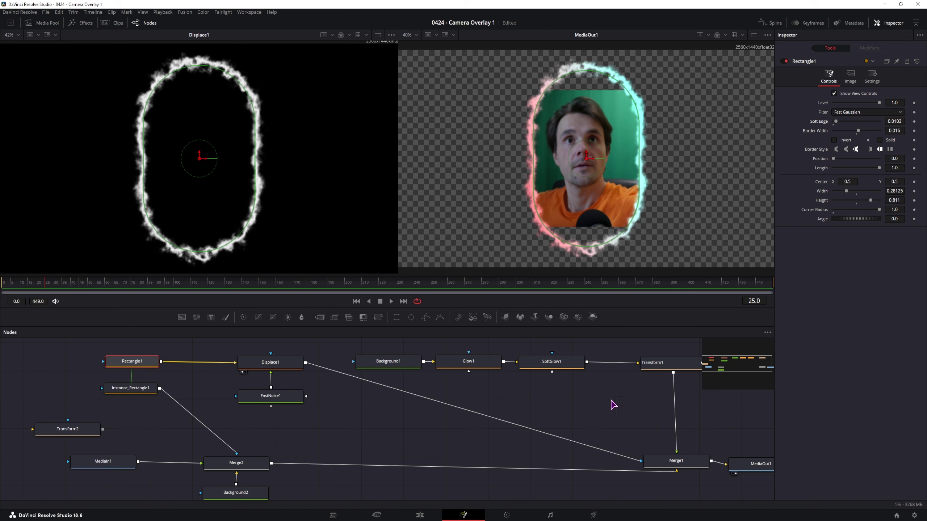
Set Glow1's Color Scale to Red 1.386, Green 0.756 and Blue 1.024, and scrub the timeline to preview it.
{"action": "left_click", "coordinate": [468, 362]}
{"action": "left_click", "coordinate": [783, 171]}
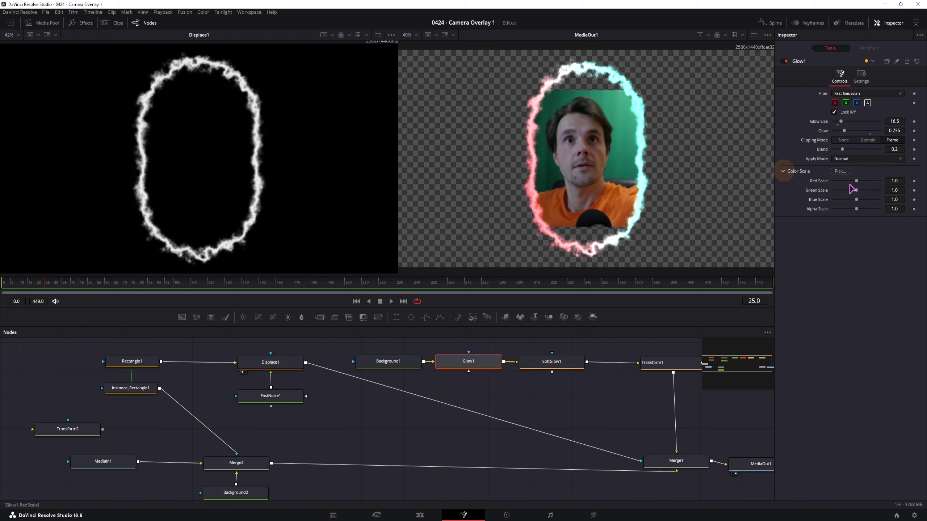
{"action": "left_click_drag", "start_coordinate": [856, 181], "coordinate": [857, 200]}
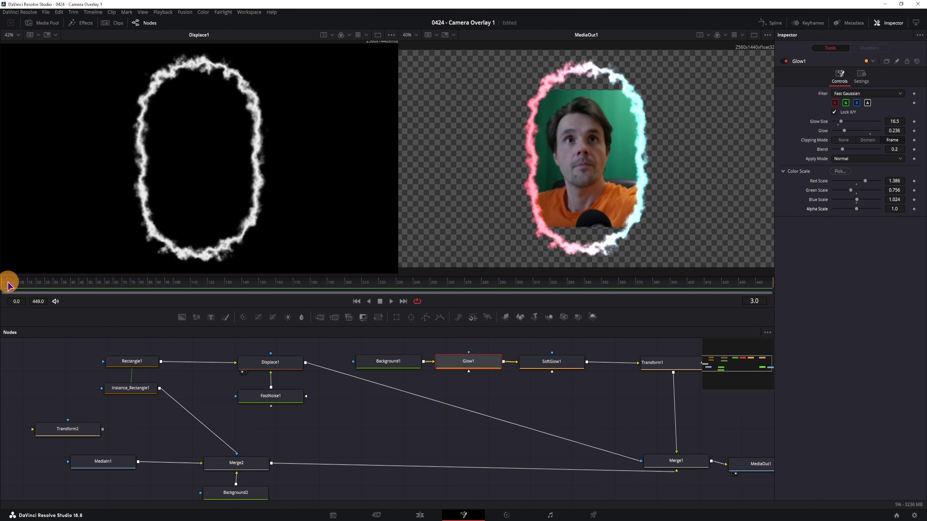
{"action": "left_click_drag", "start_coordinate": [9, 282], "coordinate": [166, 289]}
Set Rectangle1's Height to 0.5 to make the border circular and scrub through the animation.
{"action": "left_click", "coordinate": [139, 363]}
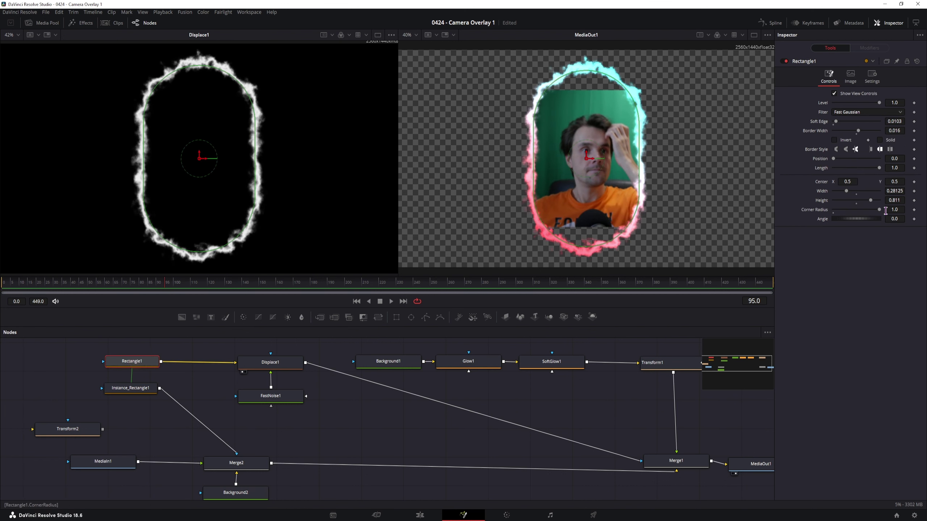
{"action": "left_click", "coordinate": [855, 204]}
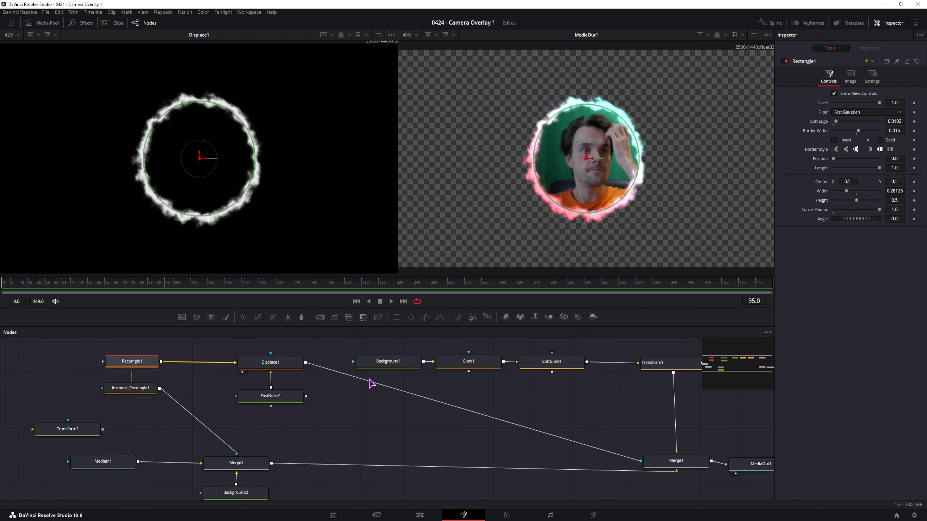
{"action": "left_click_drag", "start_coordinate": [187, 281], "coordinate": [267, 290]}
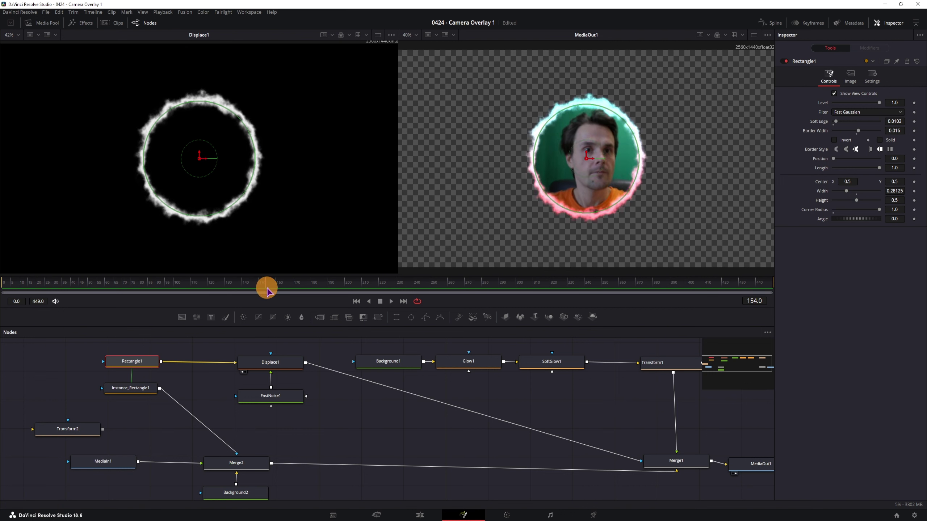
Insert a Transform between Merge1 and MediaOut1, and try moving and shrinking the whole overlay with it.
{"action": "left_click_drag", "start_coordinate": [601, 439], "coordinate": [422, 433]}
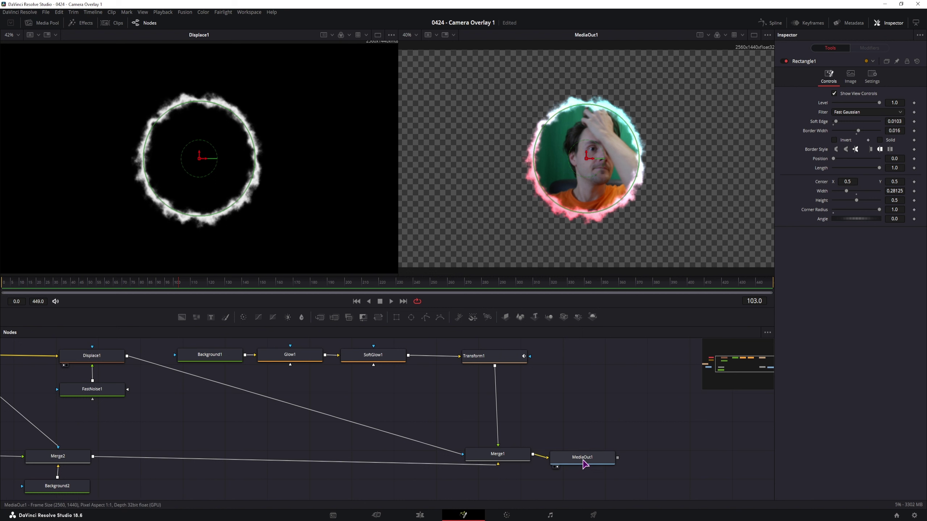
{"action": "left_click_drag", "start_coordinate": [584, 460], "coordinate": [705, 460]}
{"action": "left_click_drag", "start_coordinate": [378, 317], "coordinate": [610, 452]}
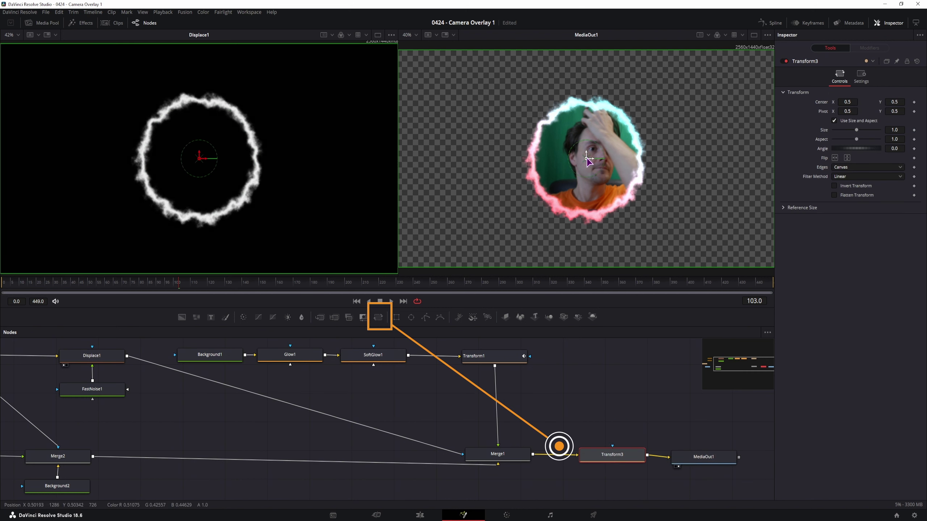
{"action": "left_click_drag", "start_coordinate": [588, 161], "coordinate": [493, 126]}
{"action": "mouse_move", "coordinate": [856, 130]}
{"action": "left_mouse_down"}
{"action": "mouse_move", "coordinate": [839, 134]}
{"action": "mouse_move", "coordinate": [850, 132]}
{"action": "left_mouse_up"}
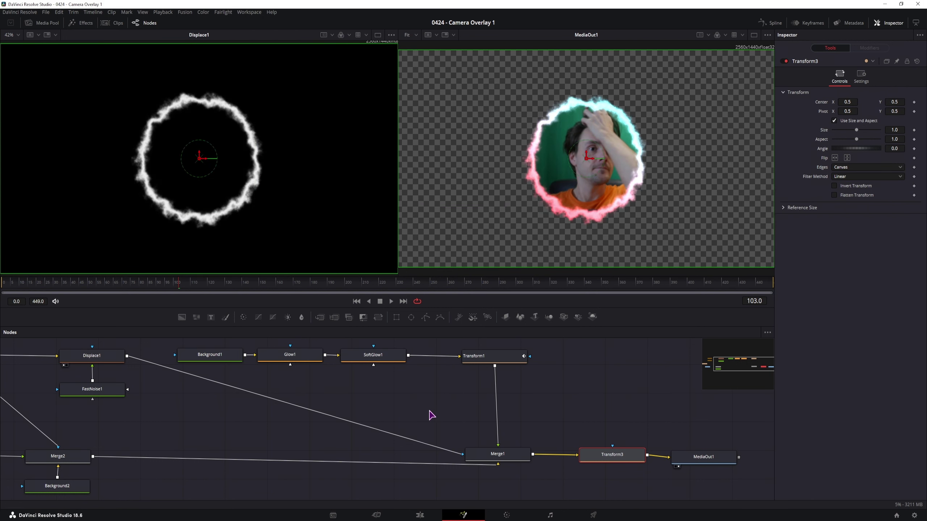
Set Rectangle1's Height to 0.701 and scrub the timeline to check the elongated overlay.
{"action": "left_click_drag", "start_coordinate": [409, 406], "coordinate": [489, 417]}
{"action": "left_click_drag", "start_coordinate": [490, 417], "coordinate": [514, 418]}
{"action": "left_click", "coordinate": [59, 367]}
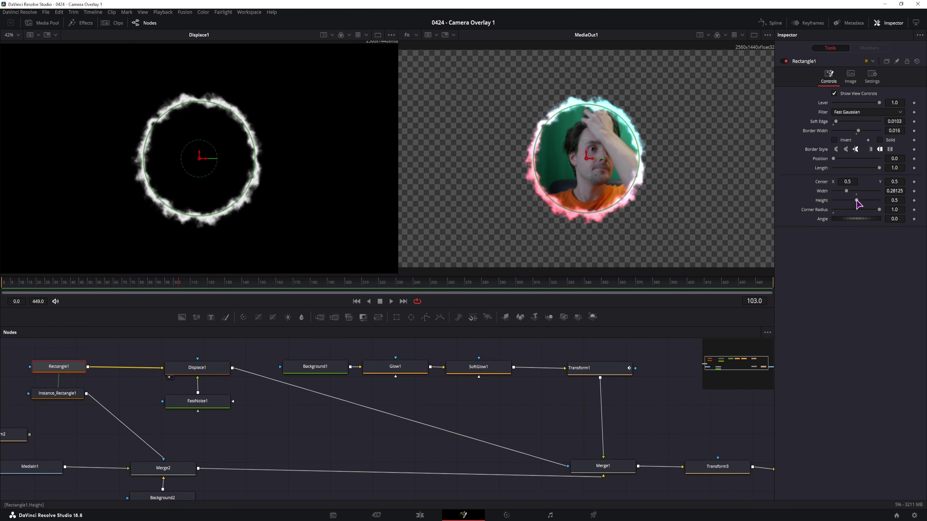
{"action": "left_click_drag", "start_coordinate": [857, 204], "coordinate": [865, 201]}
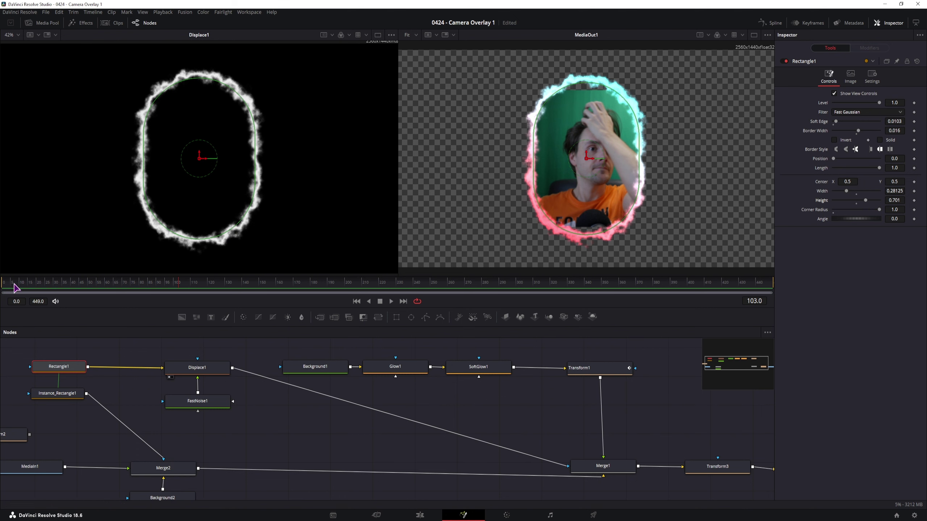
{"action": "left_click_drag", "start_coordinate": [16, 289], "coordinate": [407, 304]}
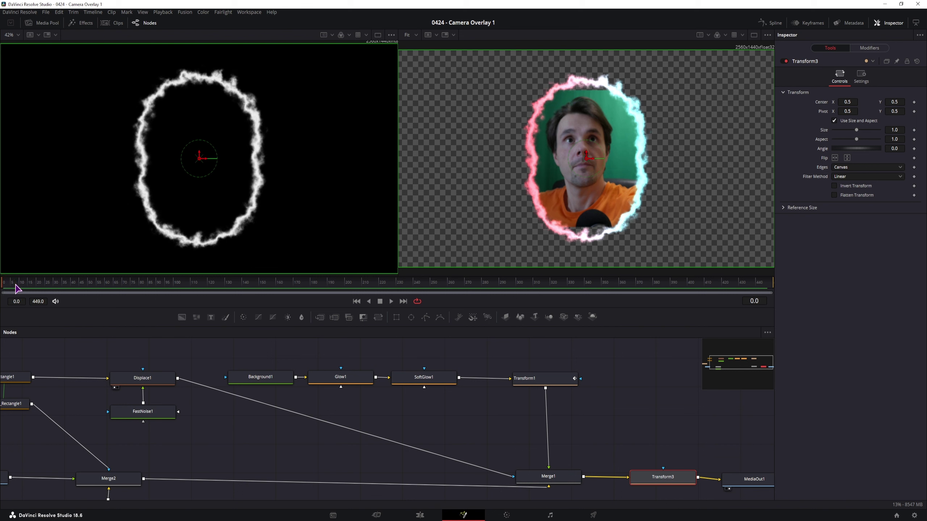
Scrub through the timeline to check the rotating border colours, and inspect Transform1's animated rotation.
{"action": "left_click_drag", "start_coordinate": [20, 288], "coordinate": [720, 296]}
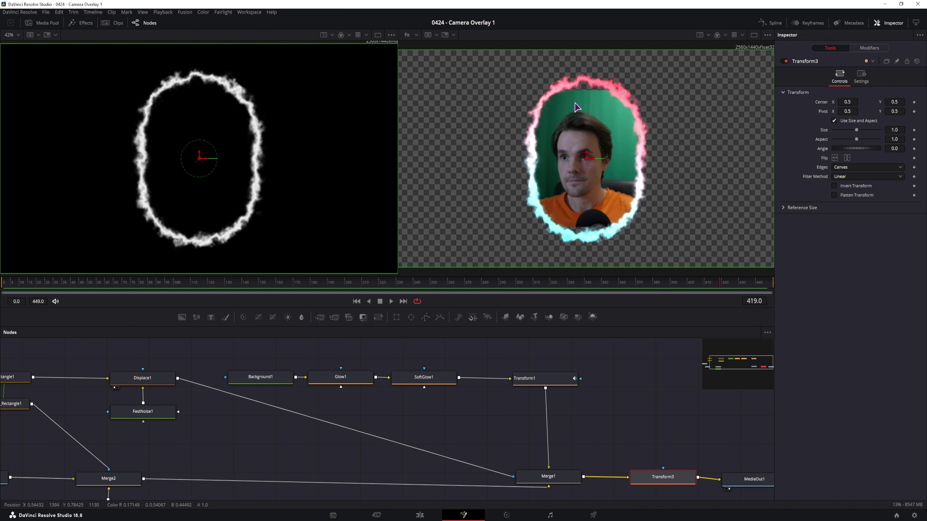
{"action": "left_click_drag", "start_coordinate": [540, 288], "coordinate": [404, 289]}
{"action": "left_click", "coordinate": [543, 380]}
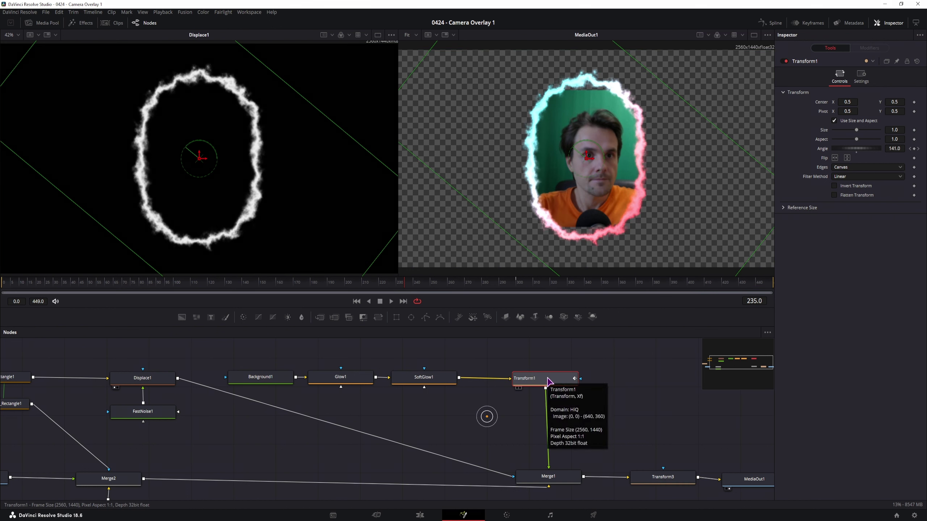
Replace a newly added plain Transform node with a pasted instance of Transform1, placed just below the original.
{"action": "left_click_drag", "start_coordinate": [376, 323], "coordinate": [497, 419]}
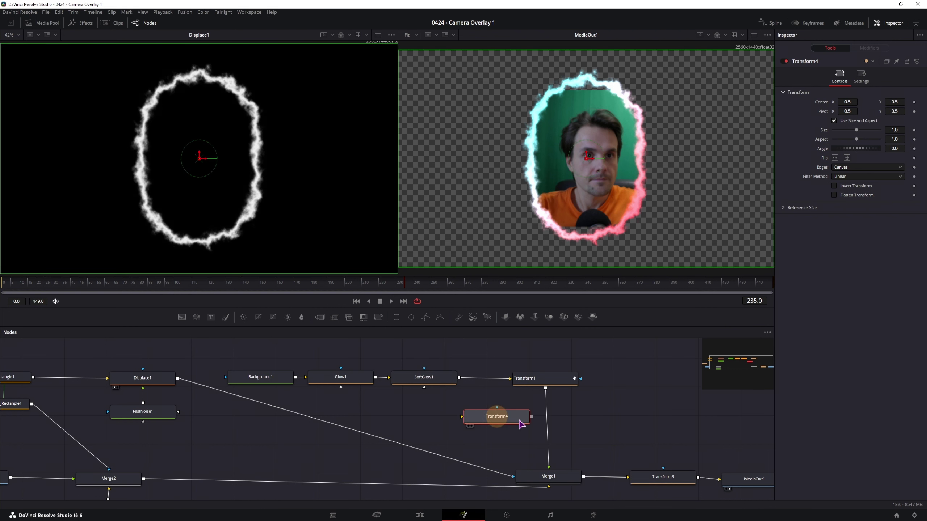
{"action": "left_click", "coordinate": [544, 382]}
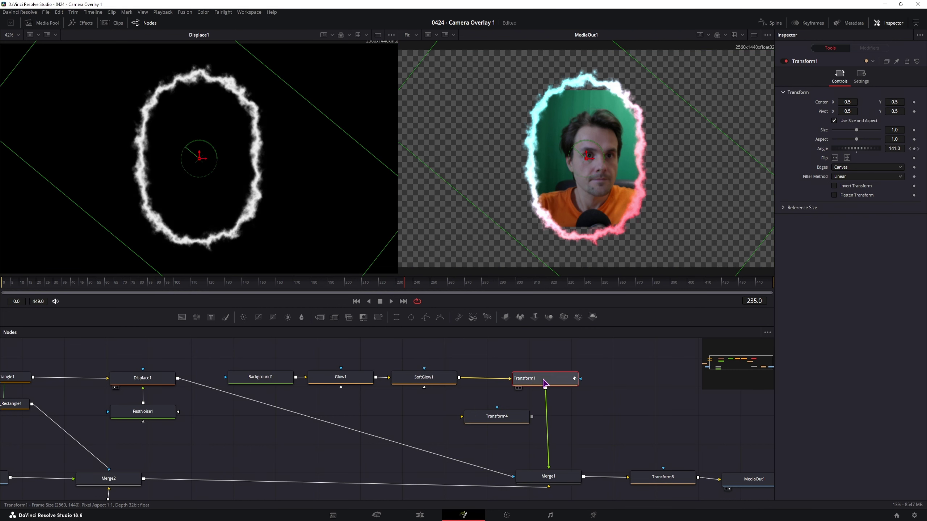
{"action": "key", "text": "ctrl+c"}
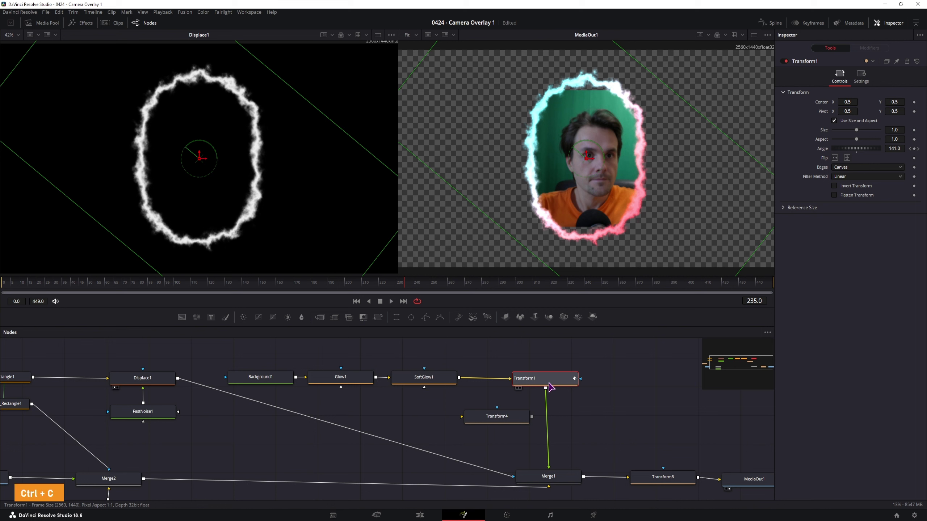
{"action": "left_click", "coordinate": [513, 420]}
{"action": "key", "text": "Delete"}
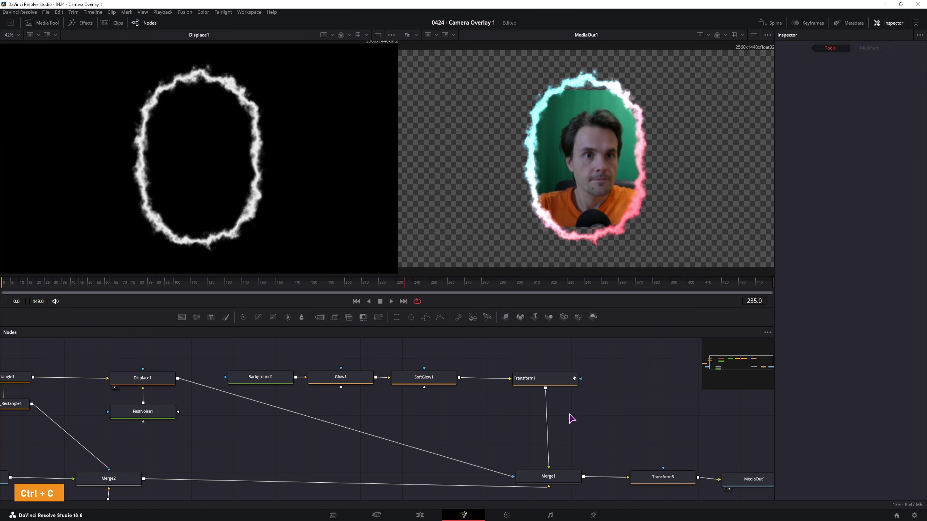
{"action": "left_click", "coordinate": [569, 414]}
{"action": "right_click", "coordinate": [579, 424]}
{"action": "left_click", "coordinate": [598, 409]}
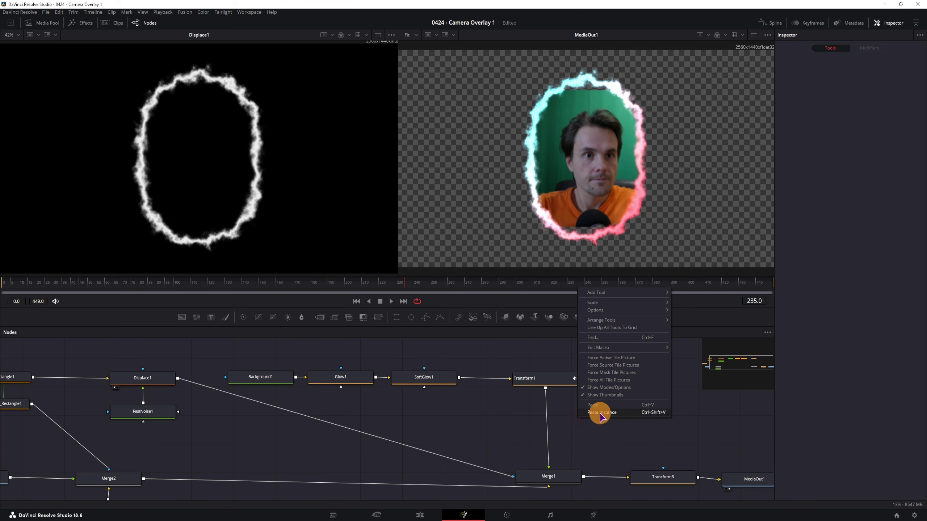
{"action": "left_click_drag", "start_coordinate": [600, 422], "coordinate": [503, 417]}
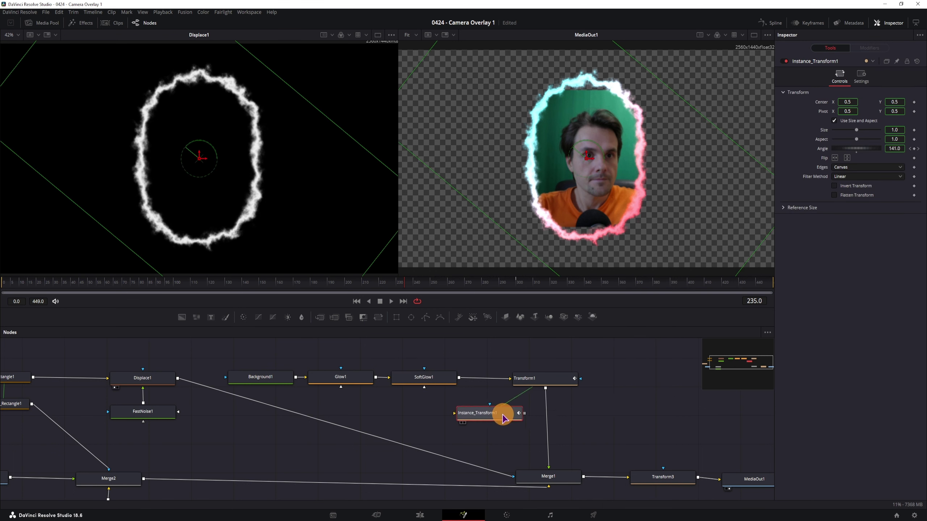
Try adjusting Transform1's Size, and deinstance the Angle parameter on Instance_Transform1 so it ignores the animated rotation.
{"action": "left_click", "coordinate": [546, 384]}
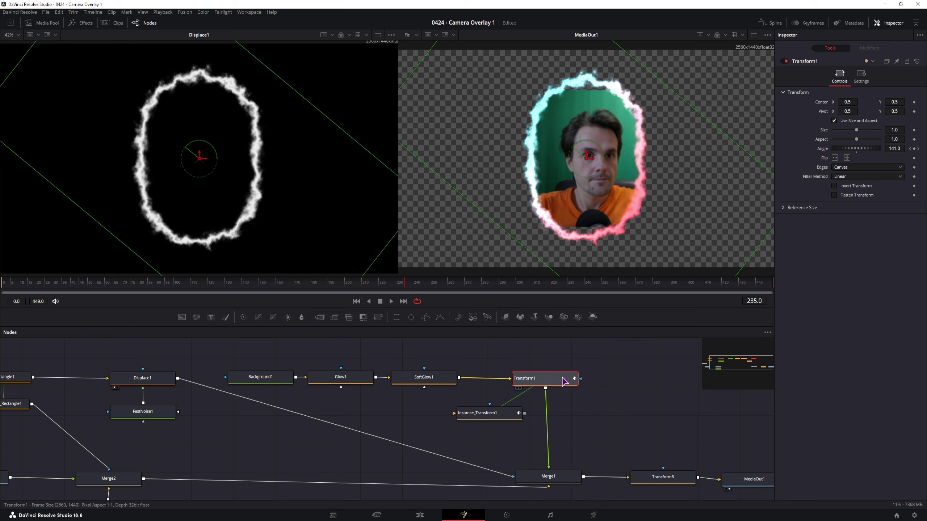
{"action": "left_click_drag", "start_coordinate": [855, 130], "coordinate": [846, 138]}
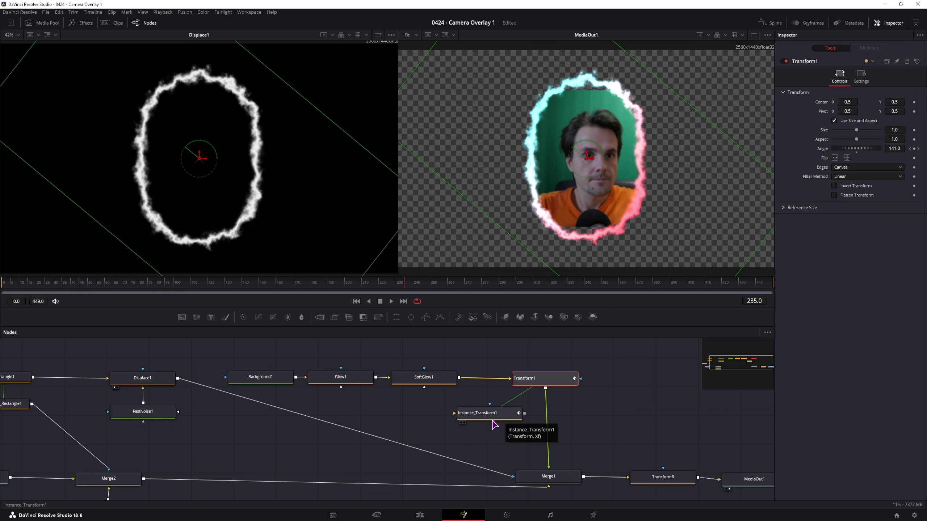
{"action": "left_click", "coordinate": [488, 420]}
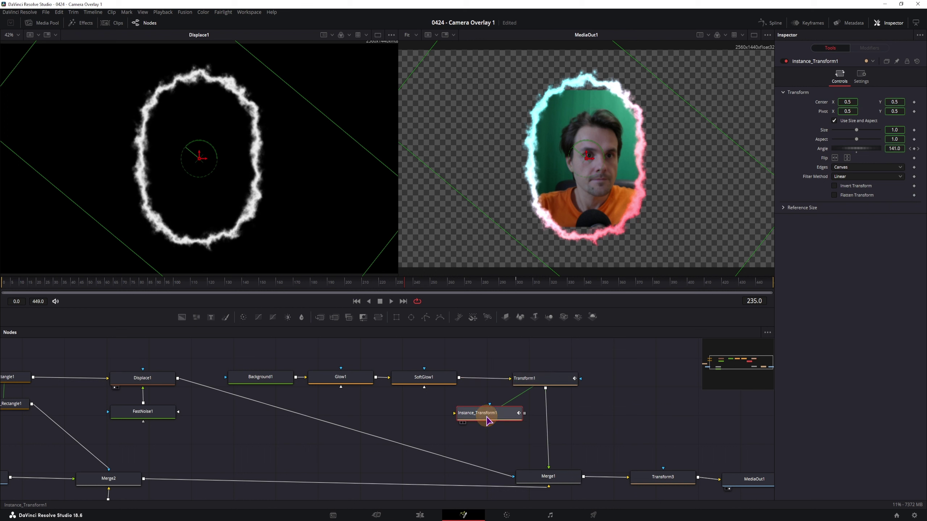
{"action": "right_click", "coordinate": [825, 150]}
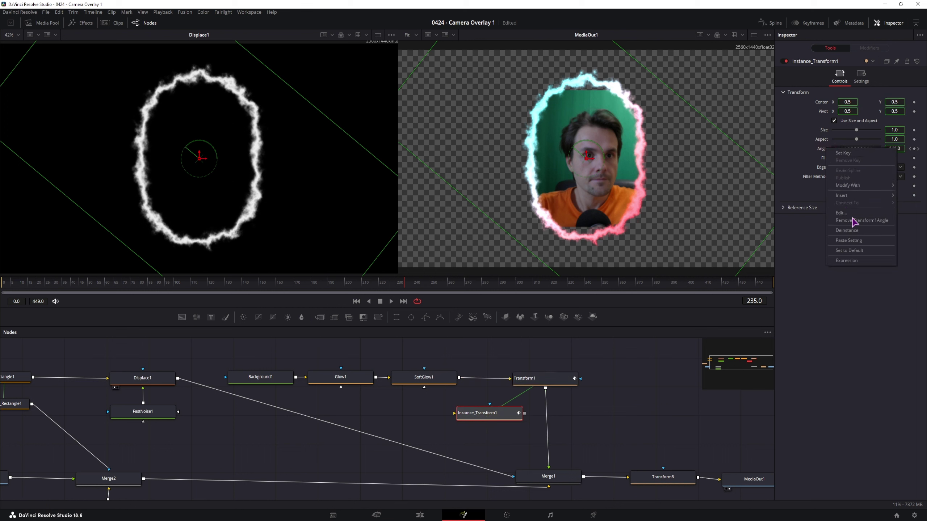
{"action": "left_click", "coordinate": [846, 230]}
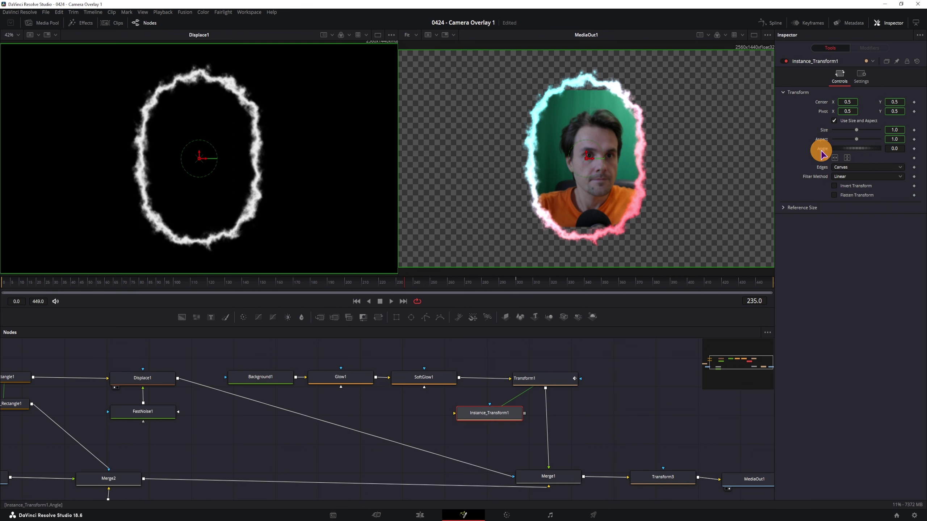
Connect SoftGlow1's output to Instance_Transform1 and compare its unrotated gradient with Transform1's output in the viewer.
{"action": "left_click_drag", "start_coordinate": [459, 409], "coordinate": [465, 415]}
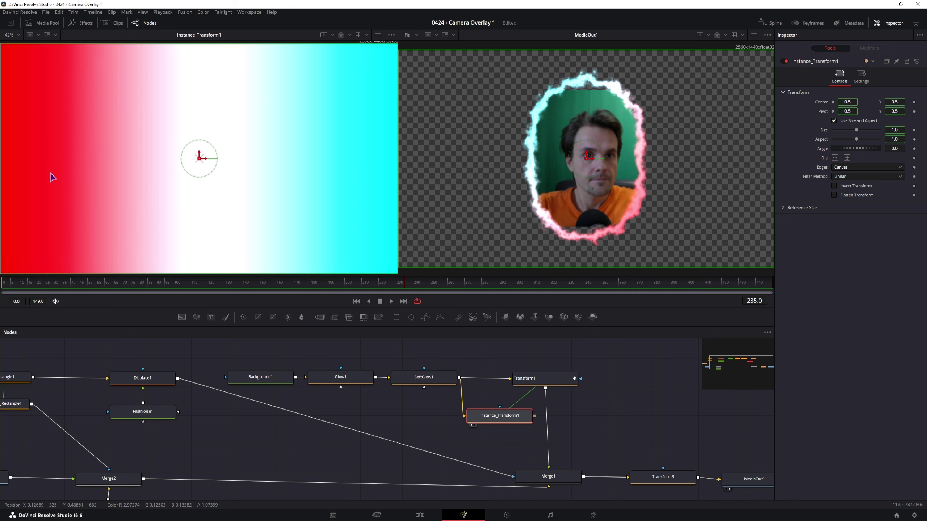
{"action": "left_click", "coordinate": [530, 381]}
{"action": "key", "text": "1"}
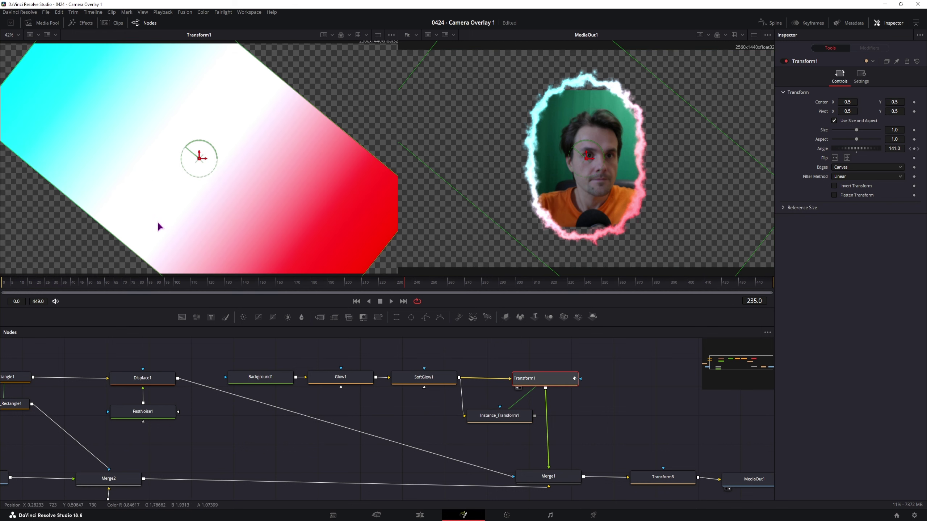
Try enlarging Rectangle1 to the full frame with Width 1.0, Height 1.0 and Corner Radius 0.0.
{"action": "left_click_drag", "start_coordinate": [75, 361], "coordinate": [158, 372]}
{"action": "left_click", "coordinate": [91, 388]}
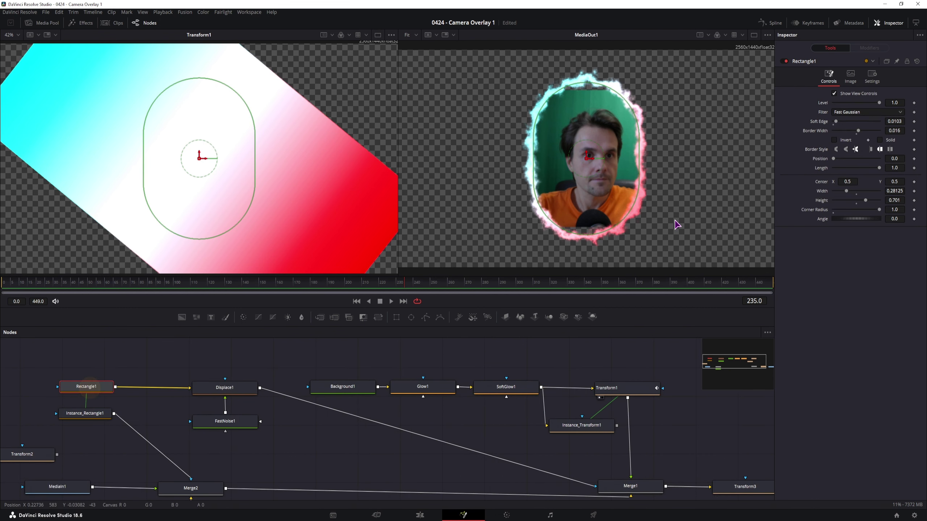
{"action": "left_click_drag", "start_coordinate": [218, 86], "coordinate": [247, 43]}
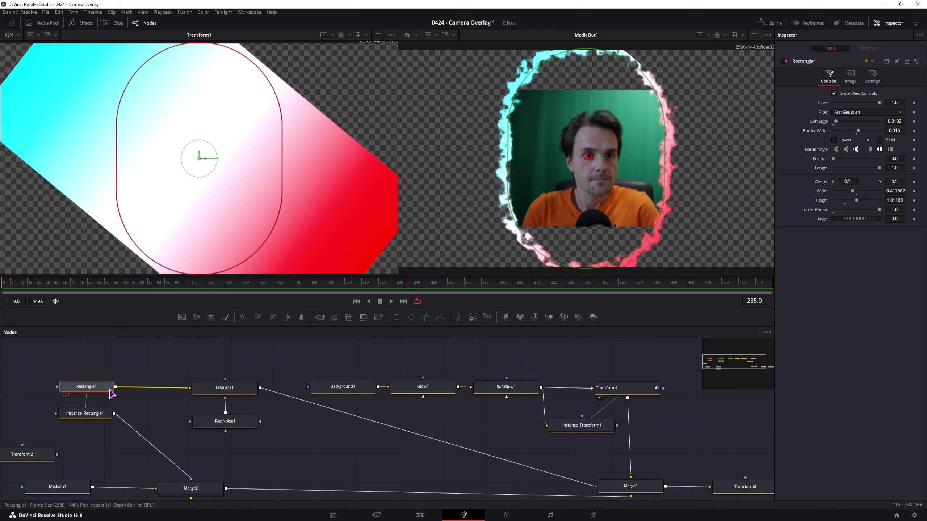
{"action": "left_click_drag", "start_coordinate": [853, 200], "coordinate": [879, 191]}
{"action": "double_click", "coordinate": [894, 201]}
{"action": "type", "text": "1"}
{"action": "key", "text": "Tab"}
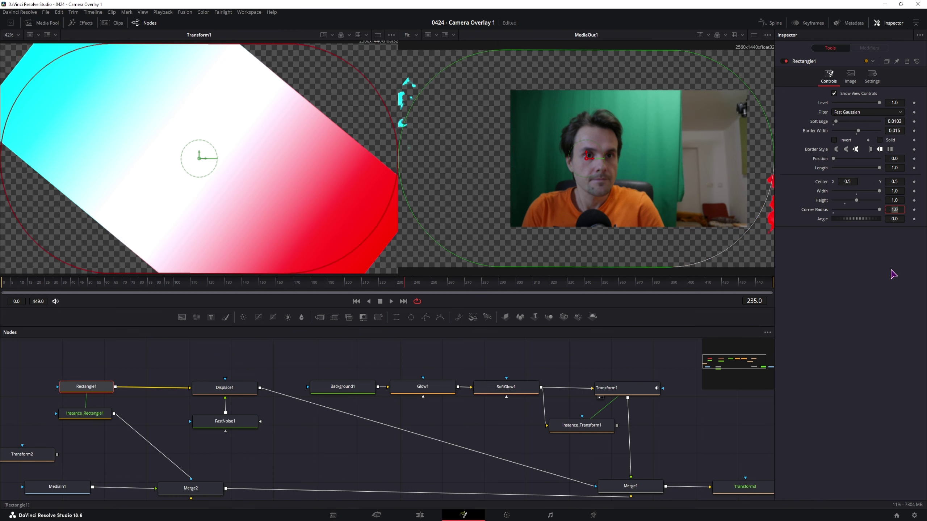
{"action": "left_click_drag", "start_coordinate": [879, 210], "coordinate": [819, 211]}
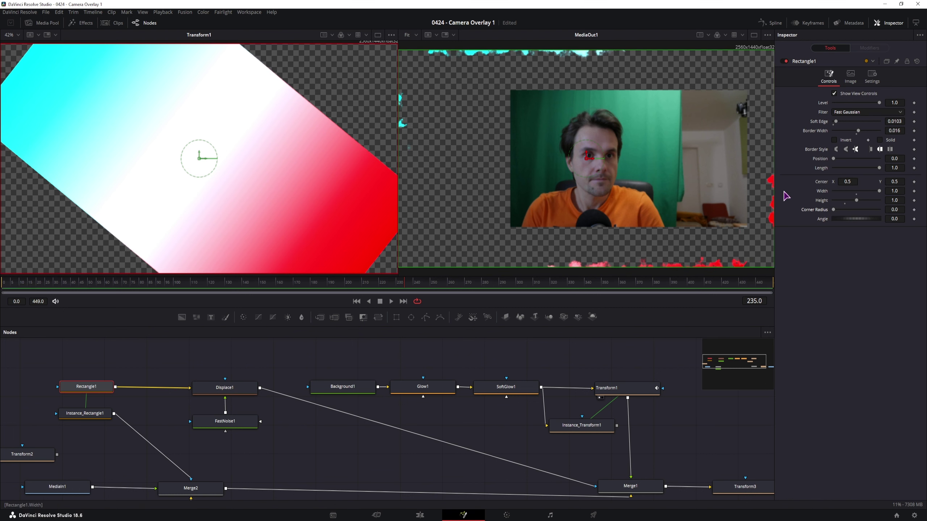
Enlarge Background1's image resolution to a Width of 3032 and a Height of 2839.
{"action": "left_click", "coordinate": [347, 389]}
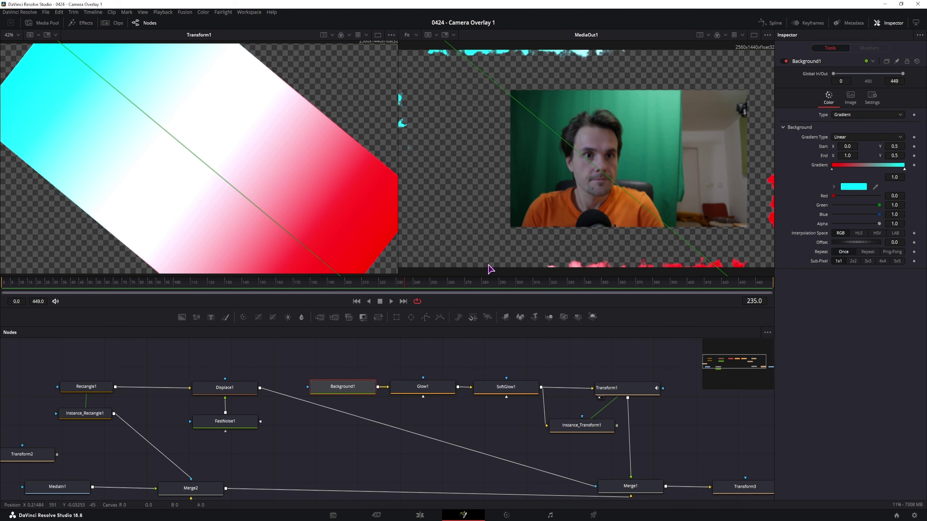
{"action": "left_click", "coordinate": [850, 97]}
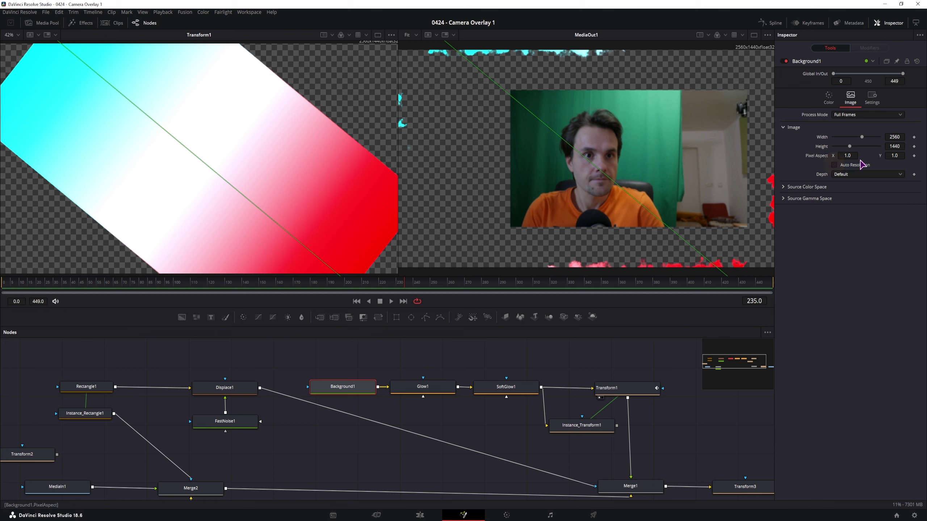
{"action": "left_click_drag", "start_coordinate": [850, 146], "coordinate": [613, 161]}
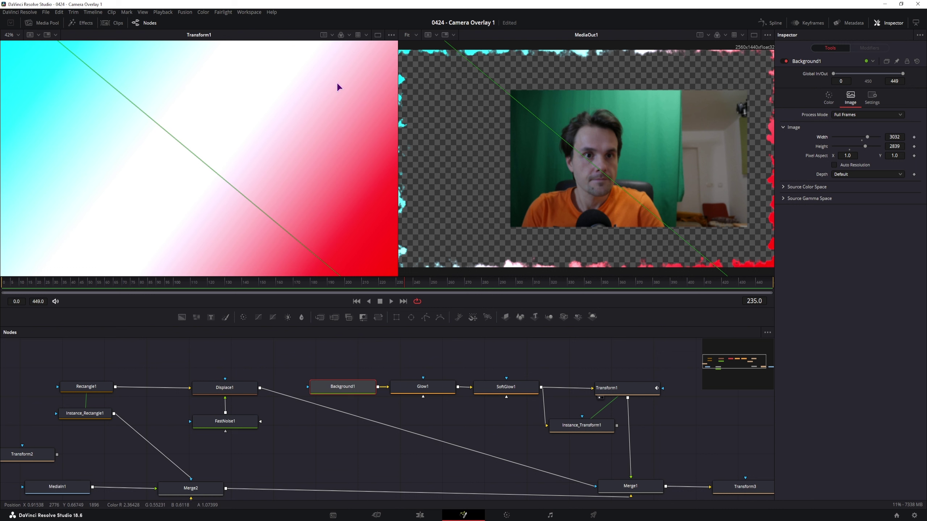
Reshape Rectangle1 to a Width of 0.346, a Height of 0.78 and a Corner Radius of 0.362.
{"action": "left_click", "coordinate": [86, 386]}
{"action": "left_click", "coordinate": [856, 203]}
{"action": "double_click", "coordinate": [902, 191]}
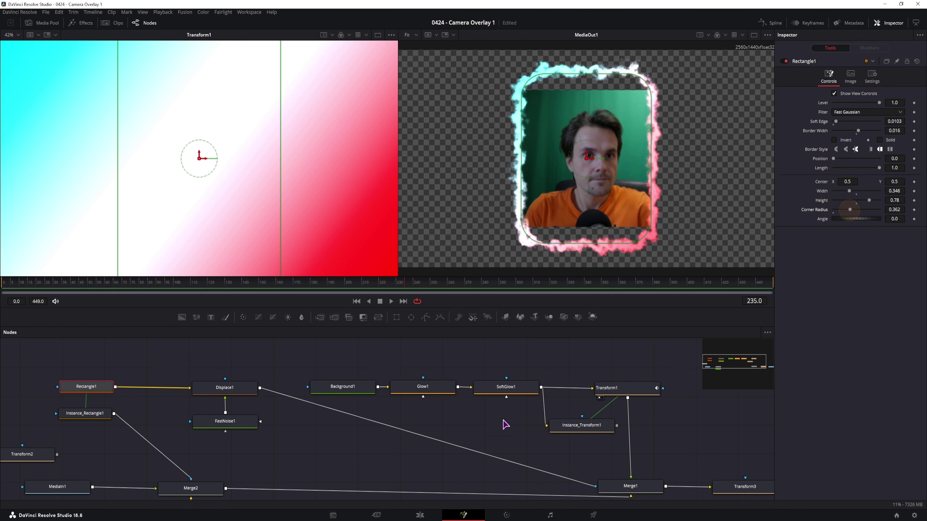
Compare Transform1 with its instance, and add a Dissolve node beside Instance_Transform1.
{"action": "left_click", "coordinate": [616, 430]}
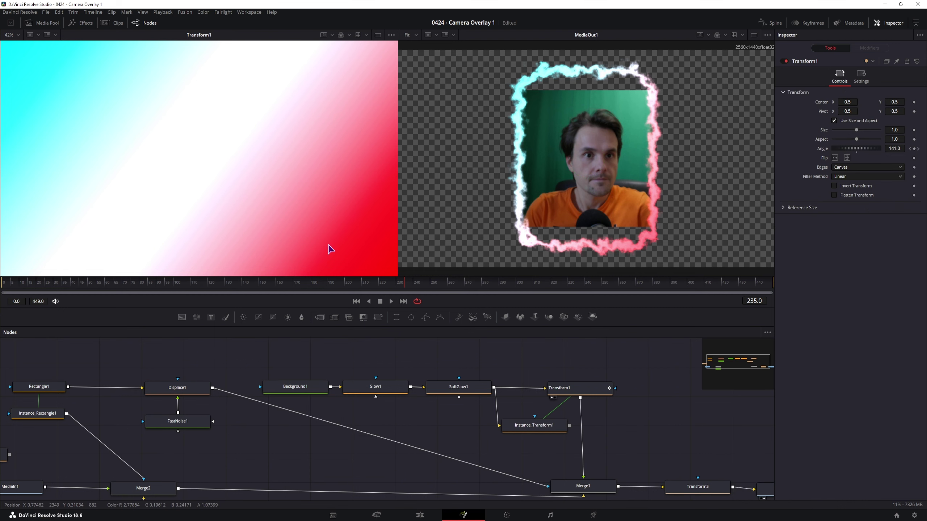
{"action": "left_click", "coordinate": [591, 393]}
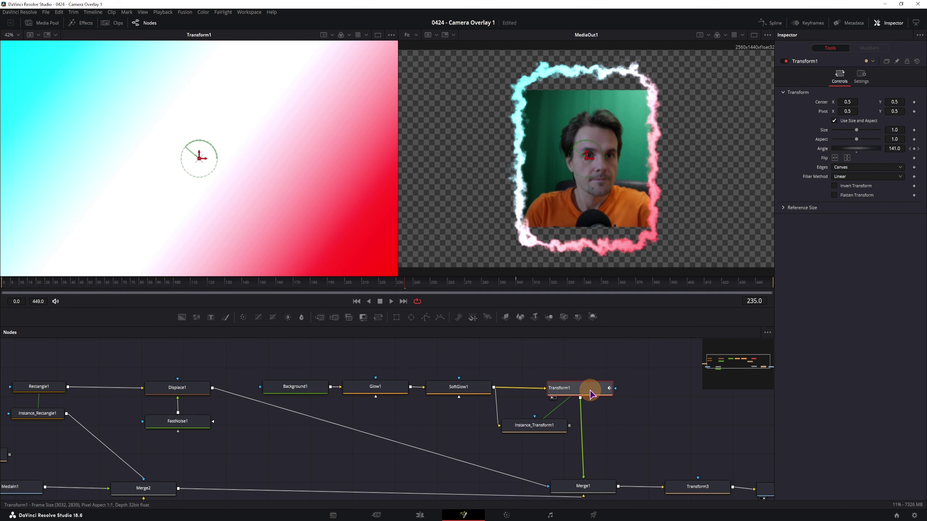
{"action": "left_click", "coordinate": [551, 430]}
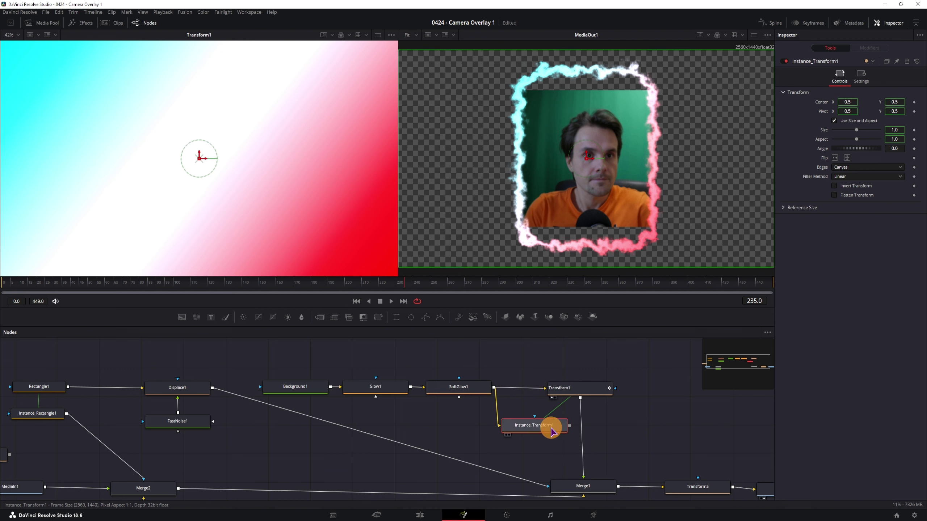
{"action": "left_click", "coordinate": [623, 434]}
{"action": "key", "text": "shift+space"}
{"action": "type", "text": "displ"}
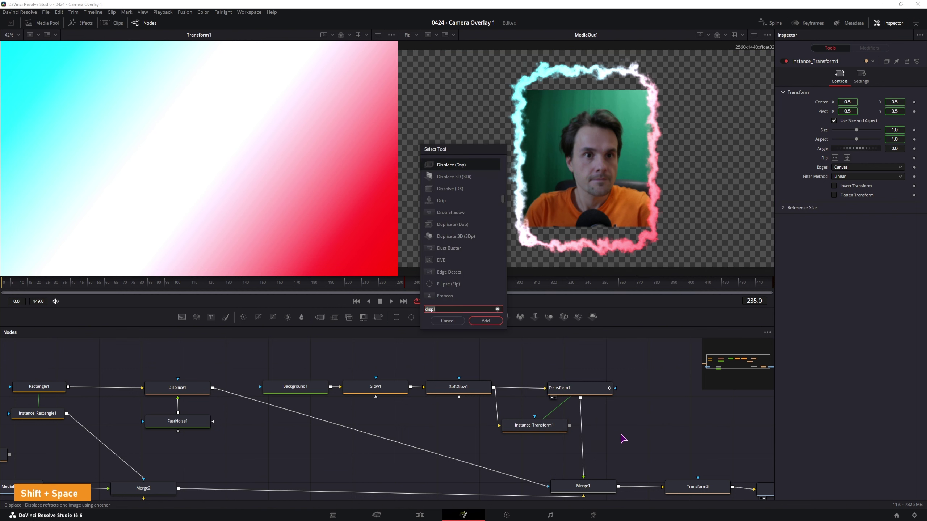
{"action": "key", "text": "BackSpace"}
{"action": "key", "text": "BackSpace"}
{"action": "key", "text": "BackSpace"}
{"action": "type", "text": "s"}
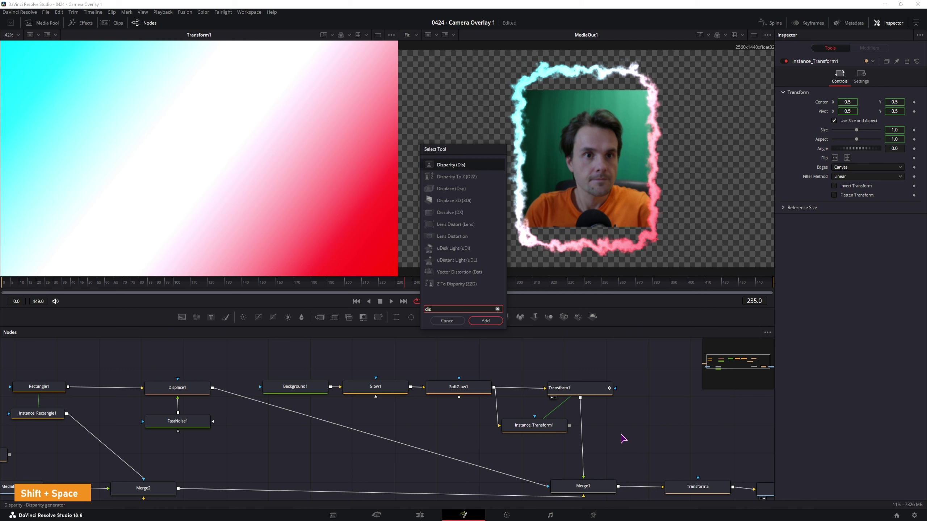
{"action": "type", "text": "s"}
{"action": "key", "text": "Return"}
Wire Transform1 and Instance_Transform1 into Dissolve1, and feed Dissolve1's output into Merge1 in place of Transform1.
{"action": "mouse_move", "coordinate": [581, 398]}
{"action": "left_mouse_down"}
{"action": "mouse_move", "coordinate": [589, 399]}
{"action": "mouse_move", "coordinate": [580, 395]}
{"action": "left_mouse_up"}
{"action": "left_click_drag", "start_coordinate": [580, 394], "coordinate": [630, 429]}
{"action": "left_click_drag", "start_coordinate": [569, 425], "coordinate": [583, 479]}
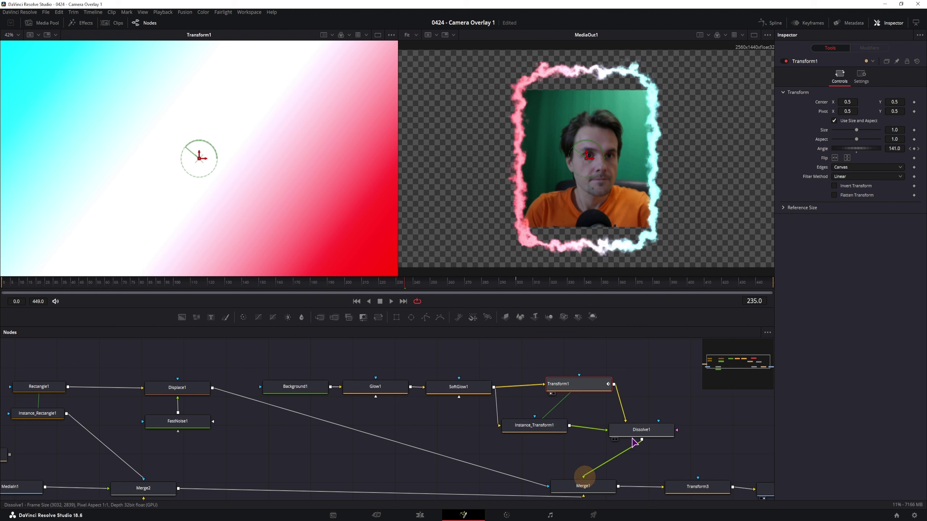
View Dissolve1's output, try its Background/Foreground blend between the rotating and static gradients, and tidy the node's position.
{"action": "left_click", "coordinate": [646, 433]}
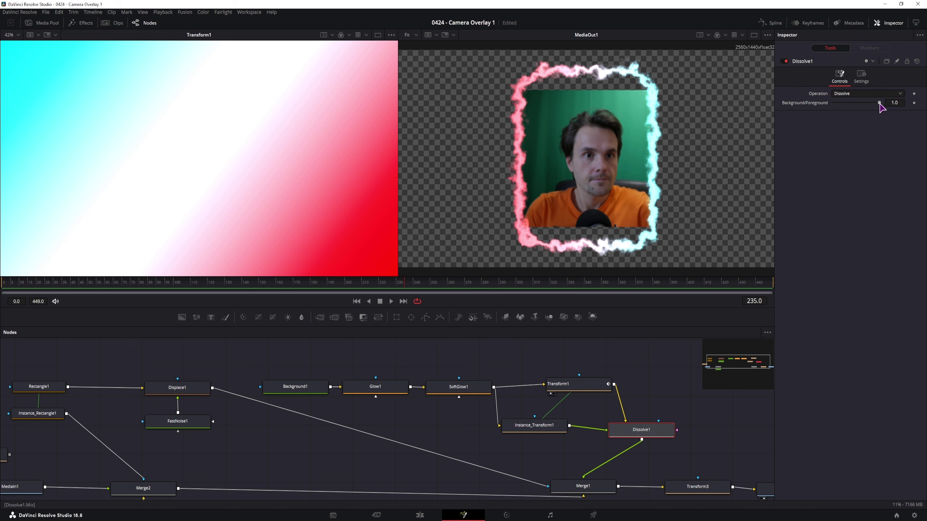
{"action": "key", "text": "1"}
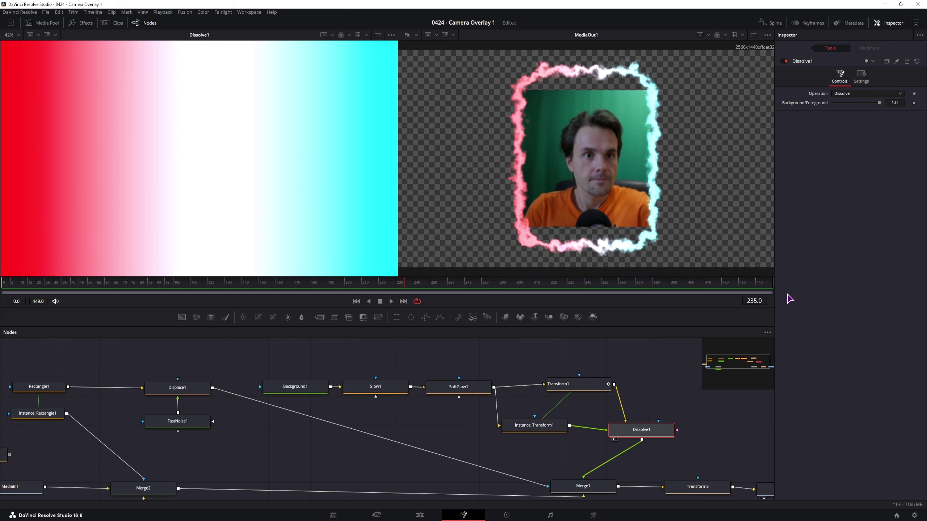
{"action": "left_click_drag", "start_coordinate": [880, 105], "coordinate": [923, 113]}
{"action": "left_click_drag", "start_coordinate": [646, 437], "coordinate": [643, 434]}
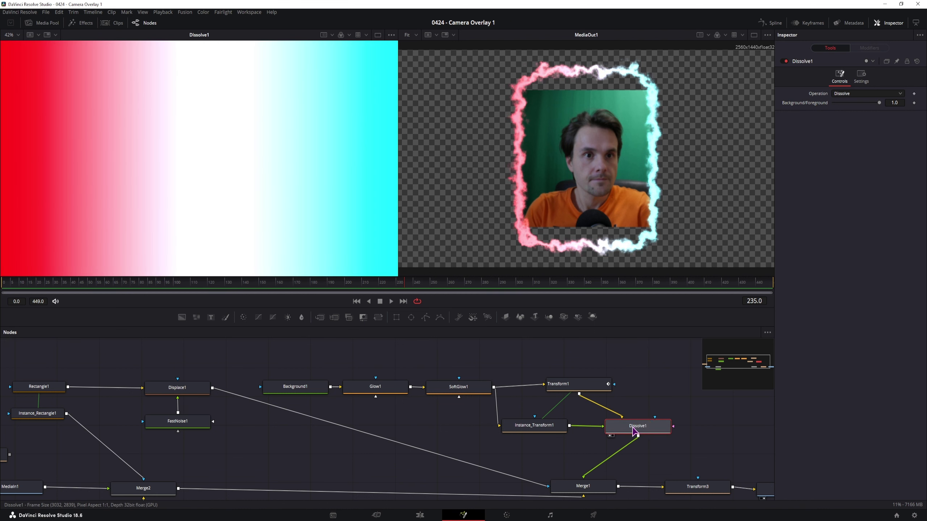
Start a new custom control for Dissolve1, placed on the Controls page with CheckboxControl as its input control.
{"action": "right_click", "coordinate": [633, 431]}
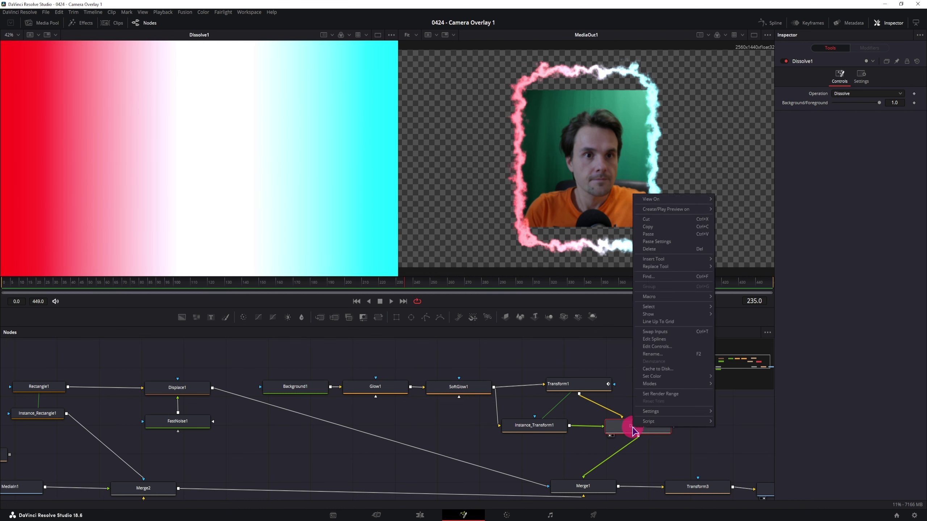
{"action": "left_click", "coordinate": [670, 348]}
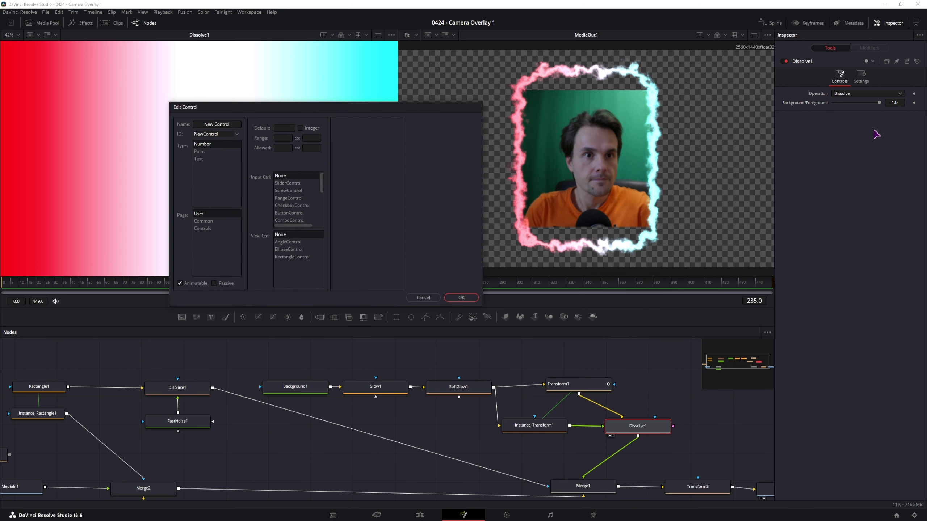
{"action": "left_click", "coordinate": [207, 228]}
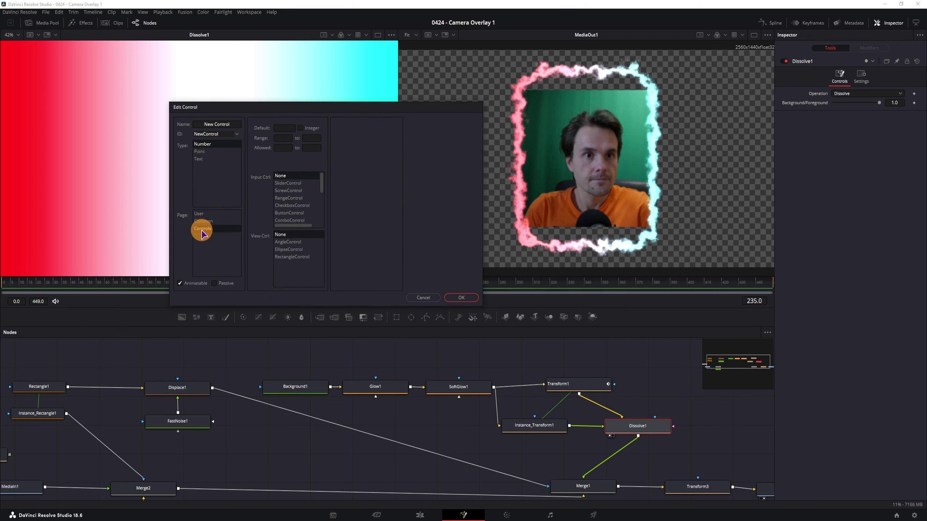
{"action": "left_click", "coordinate": [841, 83]}
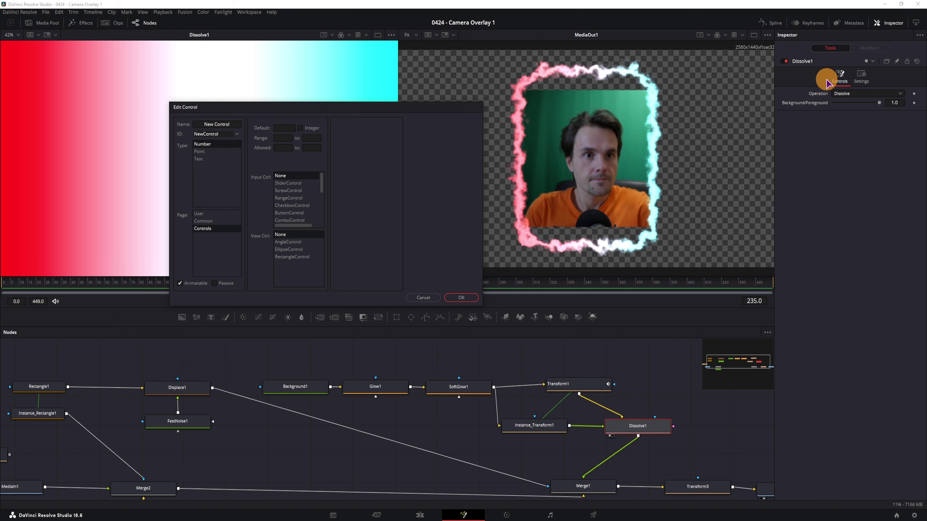
{"action": "left_click", "coordinate": [213, 235]}
{"action": "left_click", "coordinate": [296, 206]}
Name the new checkbox control BorderColorAnimation and add it to Dissolve1.
{"action": "left_click", "coordinate": [231, 122]}
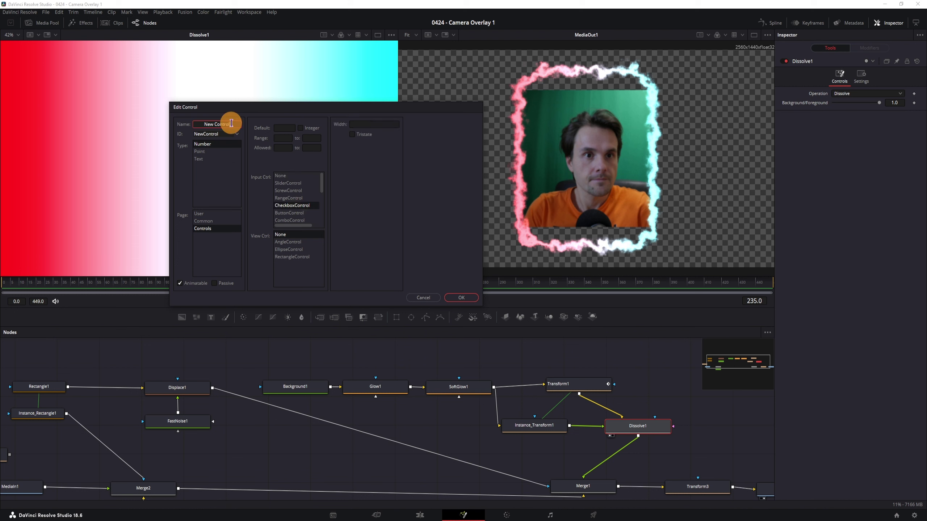
{"action": "left_click", "coordinate": [237, 124]}
{"action": "key", "text": "BackSpace"}
{"action": "key", "text": "BackSpace"}
{"action": "key", "text": "BackSpace"}
{"action": "key", "text": "BackSpace"}
{"action": "key", "text": "BackSpace"}
{"action": "key", "text": "BackSpace"}
{"action": "key", "text": "BackSpace"}
{"action": "key", "text": "BackSpace"}
{"action": "key", "text": "BackSpace"}
{"action": "key", "text": "BackSpace"}
{"action": "key", "text": "BackSpace"}
{"action": "type", "text": "BorderColor"}
{"action": "type", "text": "Animation"}
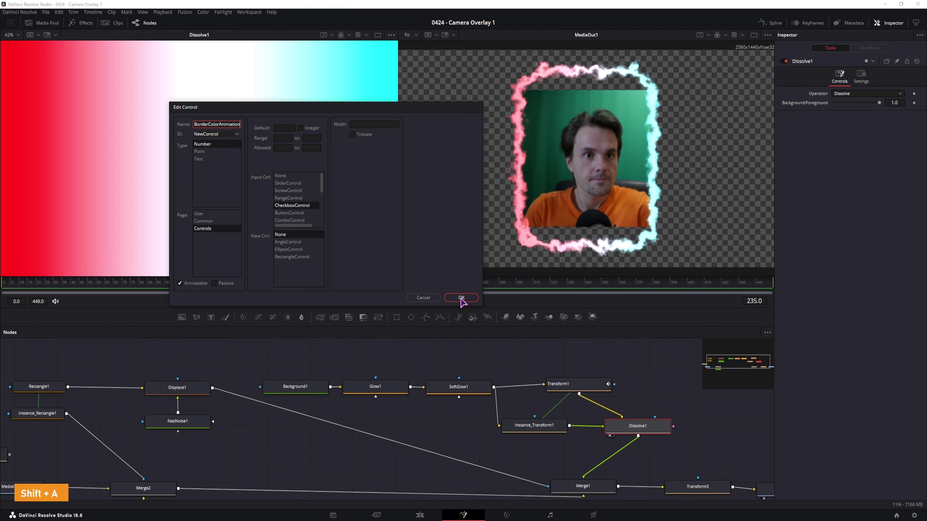
{"action": "left_click", "coordinate": [460, 297]}
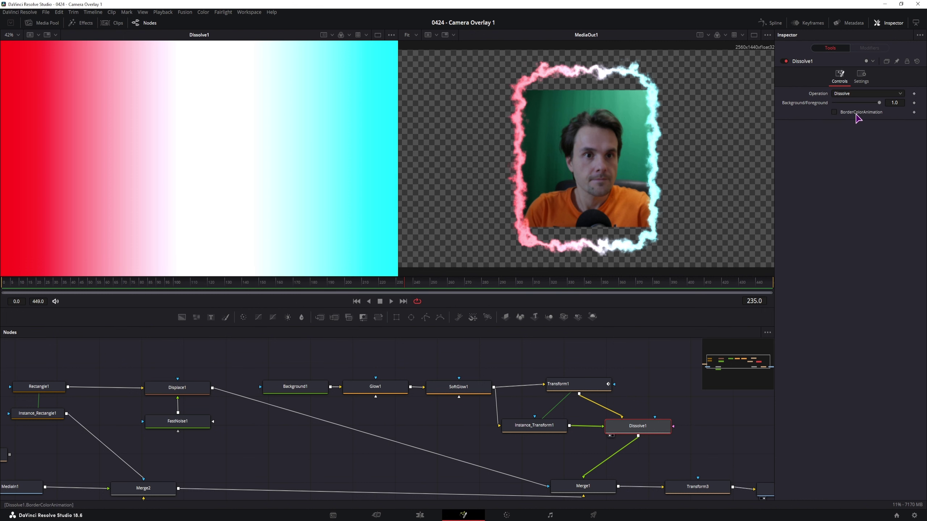
Drive Dissolve1's Background/Foreground with the expression iif(BorderColorAnimation == 0, 0, 1), picking the checkbox as the referenced control.
{"action": "left_click", "coordinate": [895, 103]}
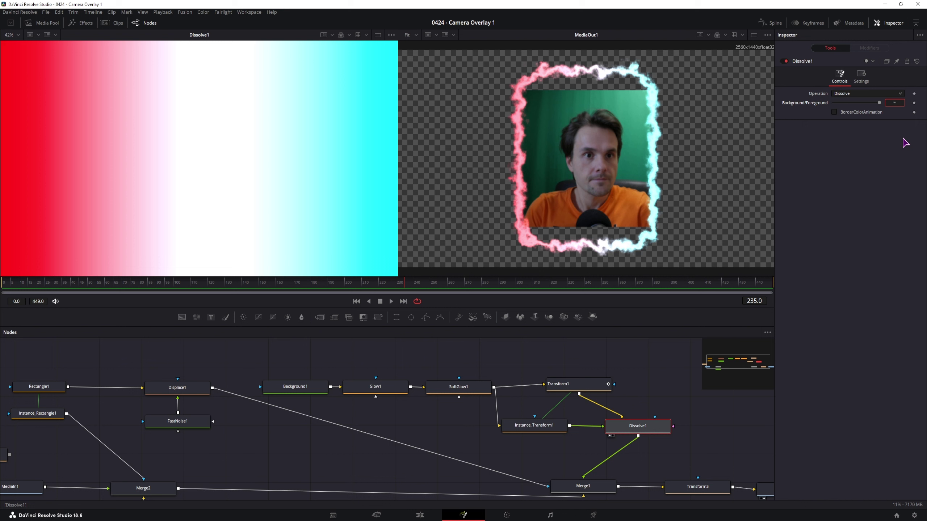
{"action": "key", "text": "Return"}
{"action": "left_click", "coordinate": [859, 112]}
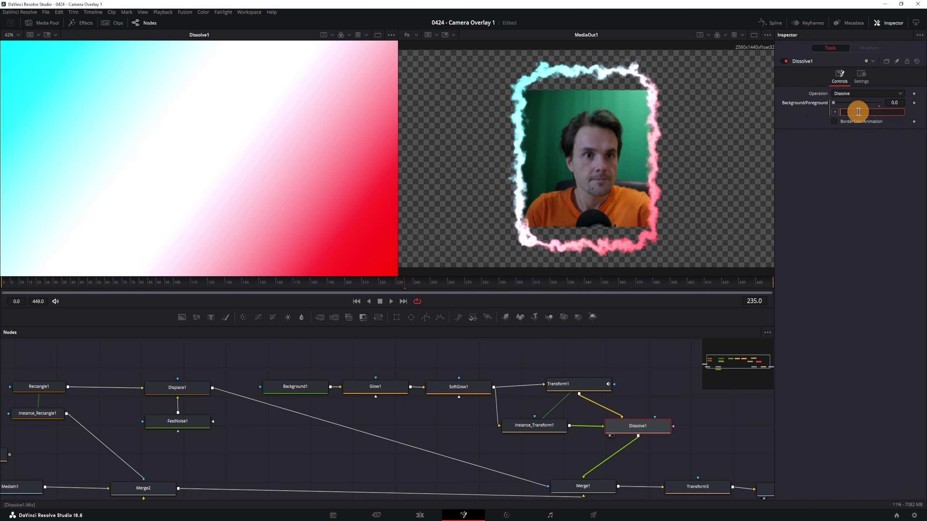
{"action": "type", "text": "iif("}
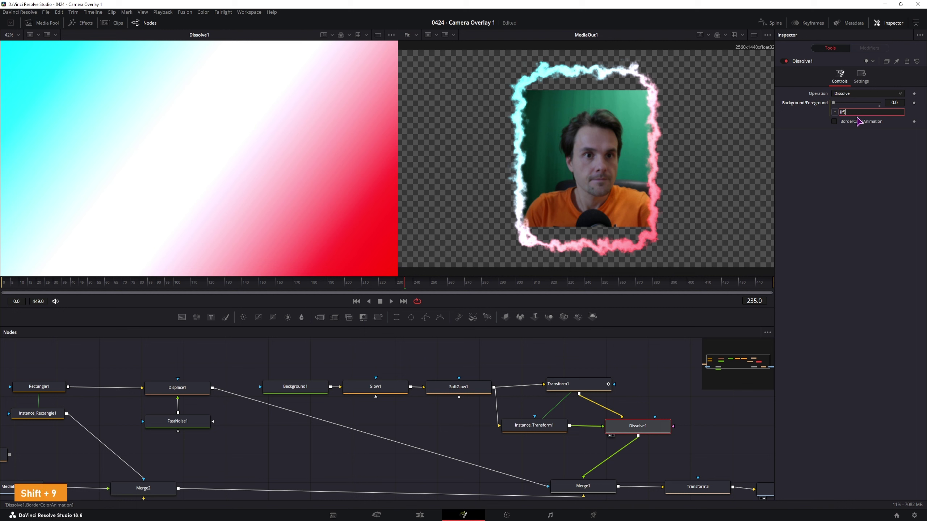
{"action": "left_click", "coordinate": [854, 124]}
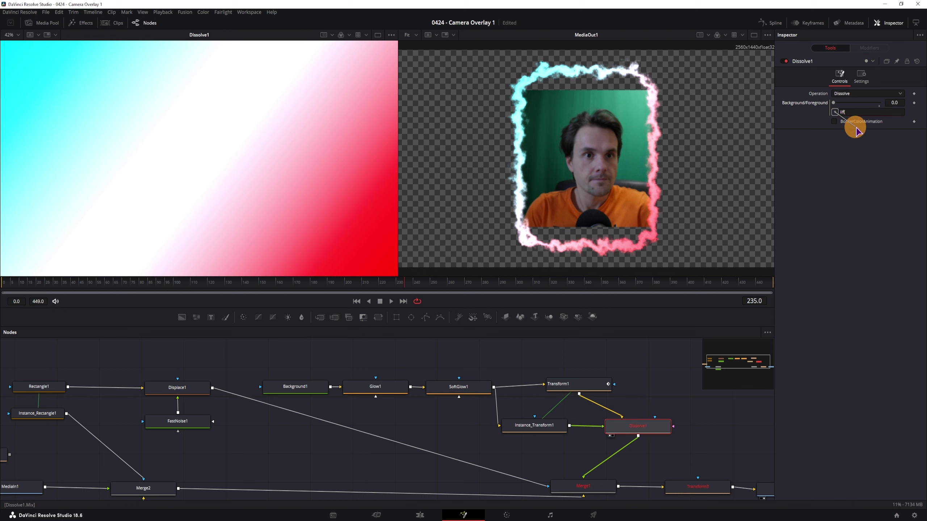
{"action": "left_click_drag", "start_coordinate": [834, 113], "coordinate": [862, 124]}
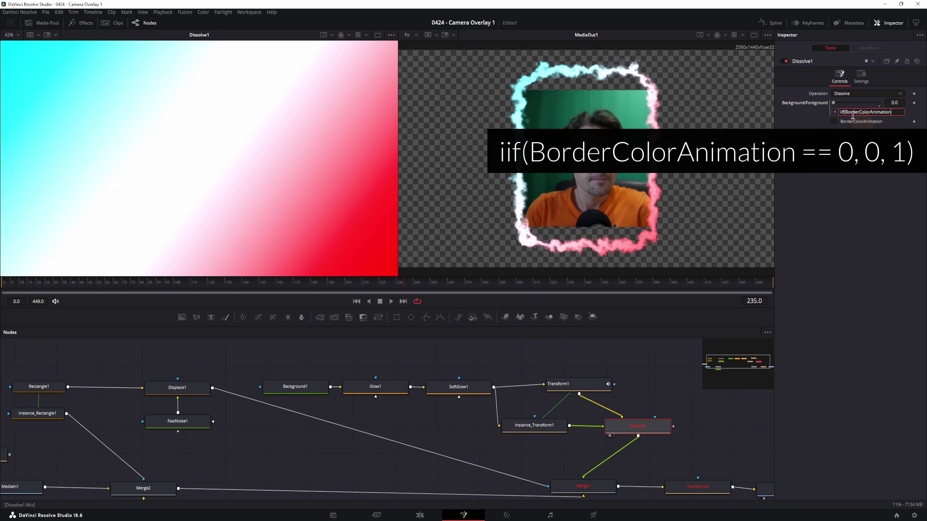
{"action": "left_click", "coordinate": [894, 114]}
{"action": "type", "text": "== 0, 0, 1)"}
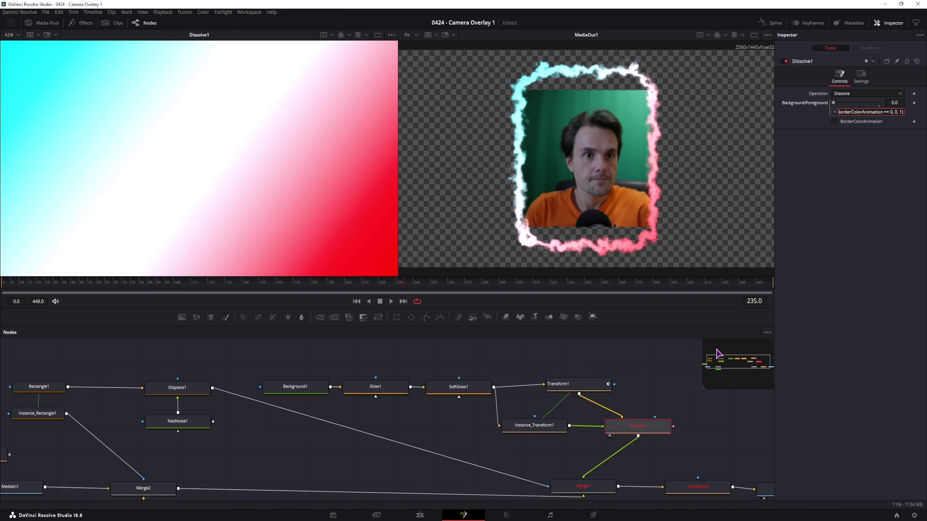
{"action": "key", "text": "Return"}
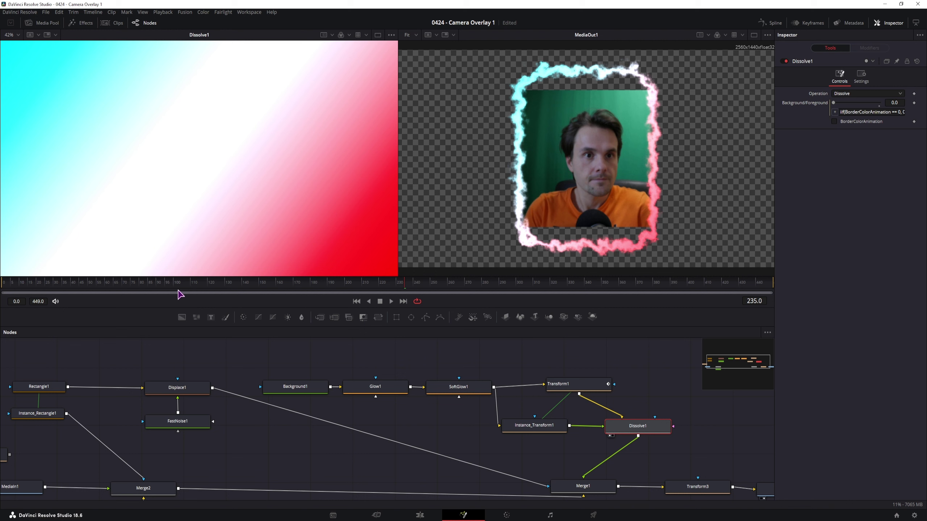
Enable BorderColorAnimation, swap Dissolve1's background and foreground inputs, and turn the checkbox off again to test the switch.
{"action": "left_click", "coordinate": [834, 121]}
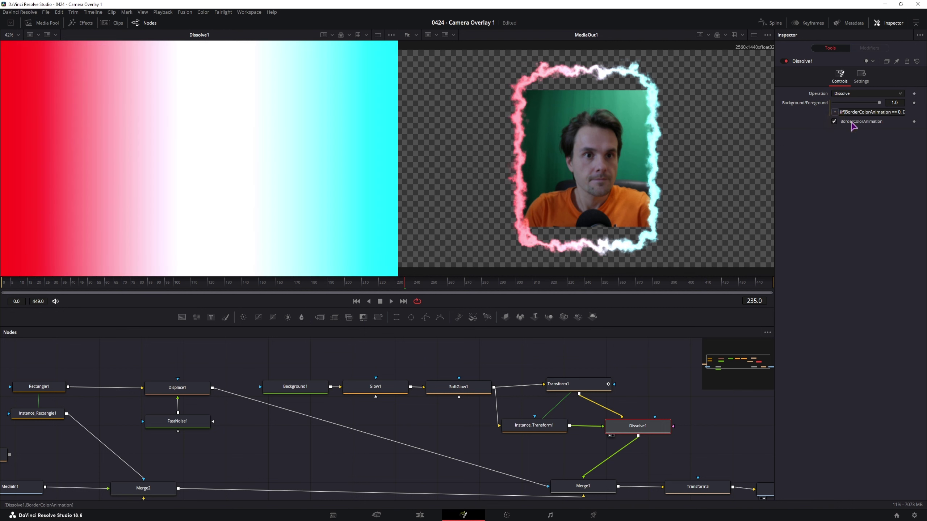
{"action": "left_click", "coordinate": [900, 113]}
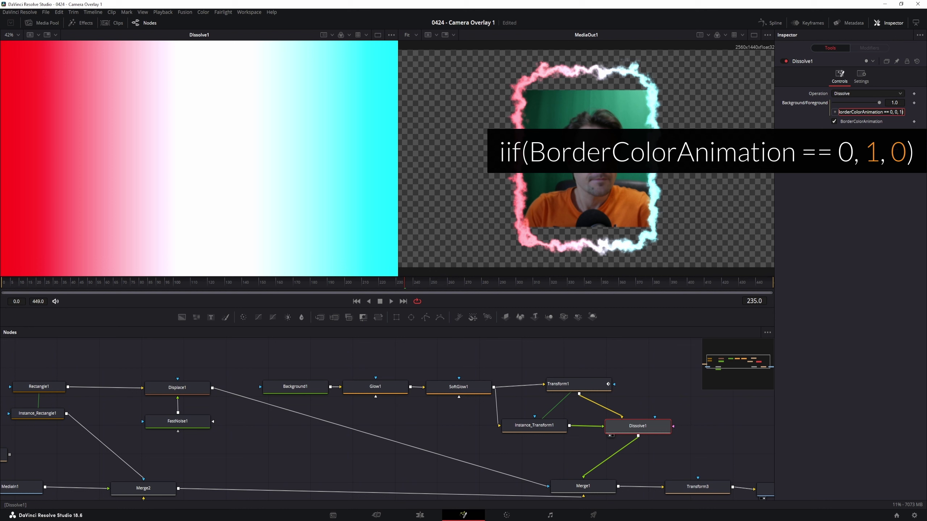
{"action": "left_click", "coordinate": [638, 434]}
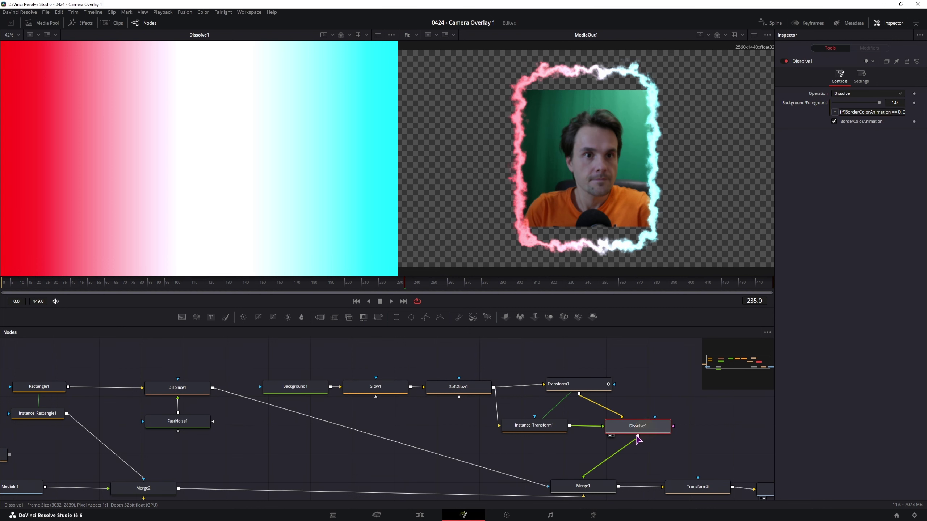
{"action": "left_click", "coordinate": [643, 430]}
{"action": "key", "text": "ctrl+t"}
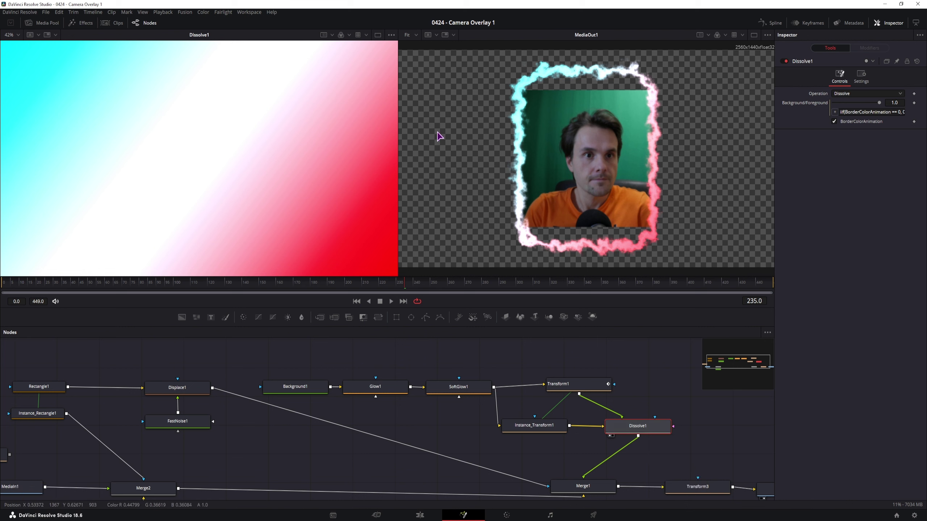
{"action": "left_click", "coordinate": [833, 121]}
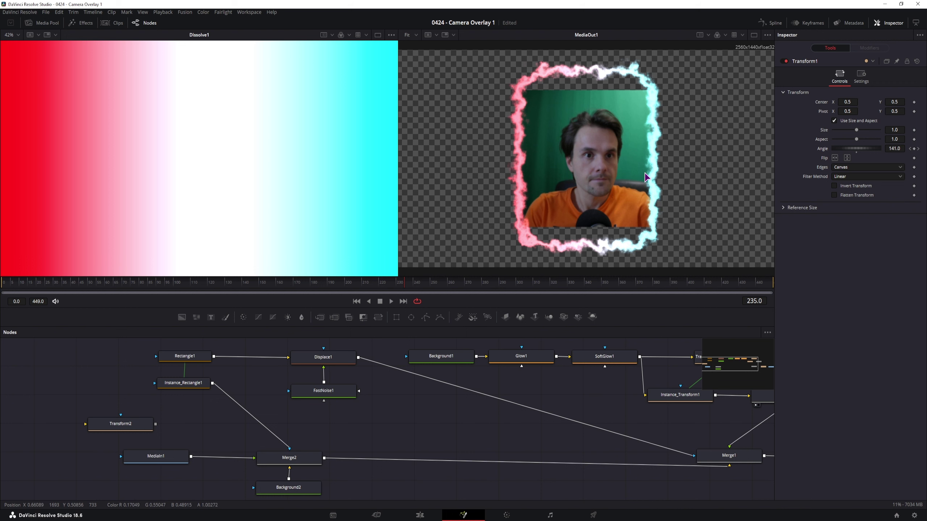
Reframe the camera footage in Merge2 with Size 0.58 and Center X 0.632, Y 0.49, and view Merge2's output.
{"action": "left_click", "coordinate": [306, 454]}
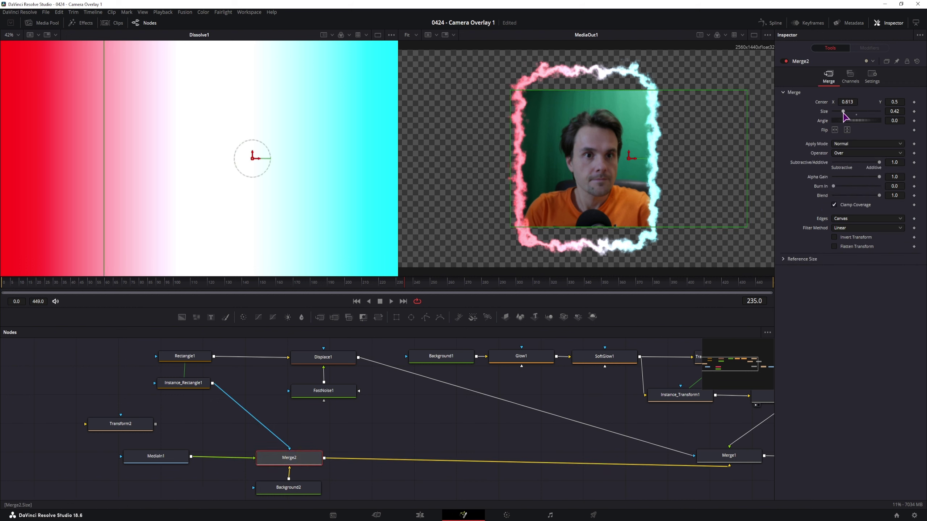
{"action": "left_click_drag", "start_coordinate": [843, 111], "coordinate": [910, 103]}
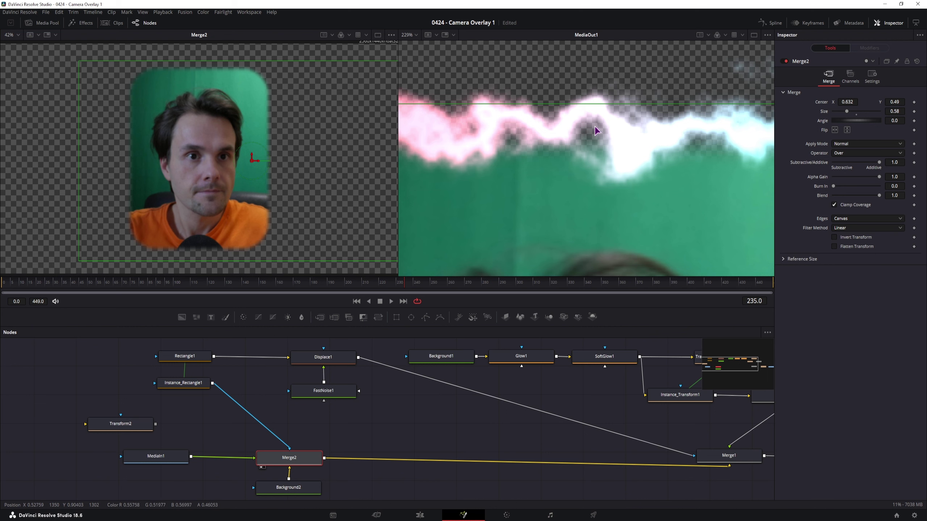
Set Instance_Rectangle1's Border Width to 0.01 so the footage mask reaches under the glowing border, checking the edges up close.
{"action": "left_click_drag", "start_coordinate": [642, 146], "coordinate": [448, 148]}
{"action": "left_click_drag", "start_coordinate": [700, 268], "coordinate": [631, 171]}
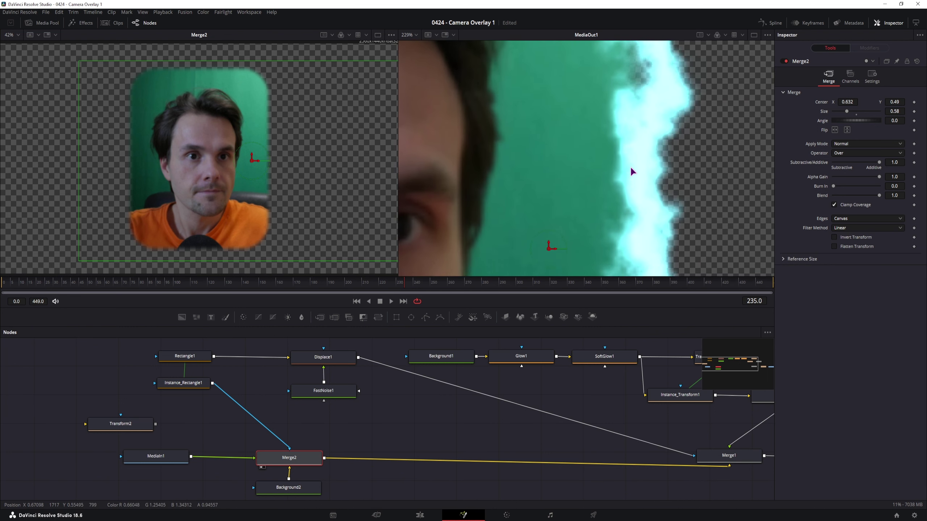
{"action": "left_click", "coordinate": [193, 387]}
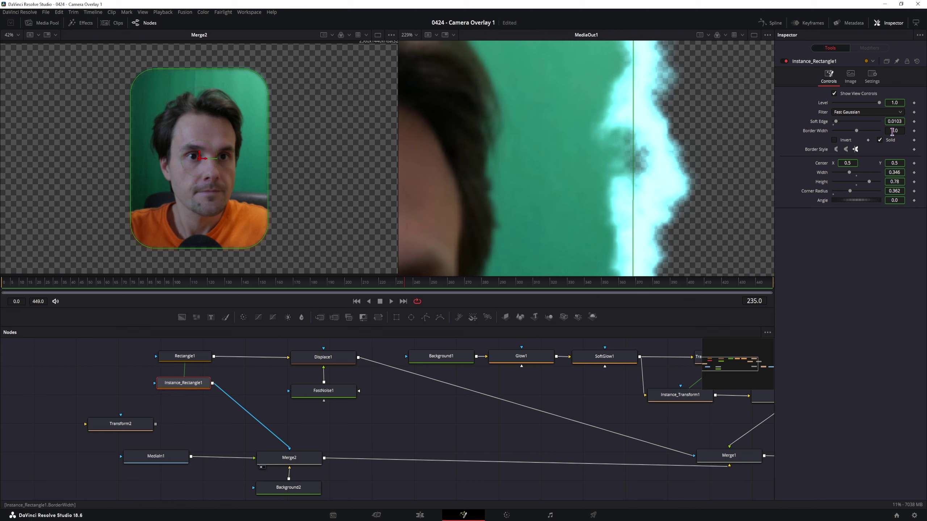
{"action": "mouse_move", "coordinate": [898, 131]}
{"action": "left_mouse_down"}
{"action": "mouse_move", "coordinate": [472, 133]}
{"action": "mouse_move", "coordinate": [528, 137]}
{"action": "mouse_move", "coordinate": [512, 138]}
{"action": "left_mouse_up"}
{"action": "left_click_drag", "start_coordinate": [657, 101], "coordinate": [694, 233]}
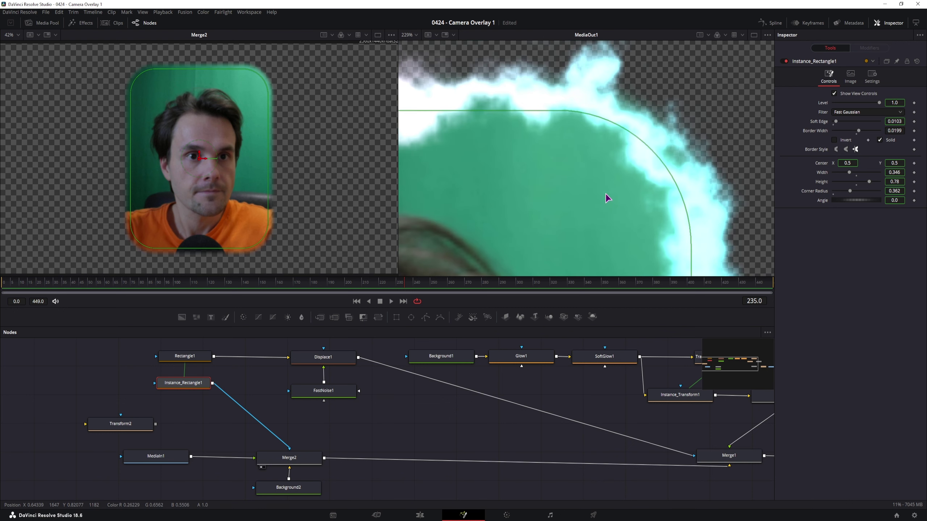
{"action": "left_click_drag", "start_coordinate": [449, 146], "coordinate": [690, 157]}
{"action": "left_click_drag", "start_coordinate": [443, 167], "coordinate": [685, 178]}
{"action": "left_click_drag", "start_coordinate": [529, 219], "coordinate": [564, 161]}
{"action": "left_click_drag", "start_coordinate": [899, 130], "coordinate": [871, 130]}
{"action": "left_click_drag", "start_coordinate": [770, 261], "coordinate": [697, 193]}
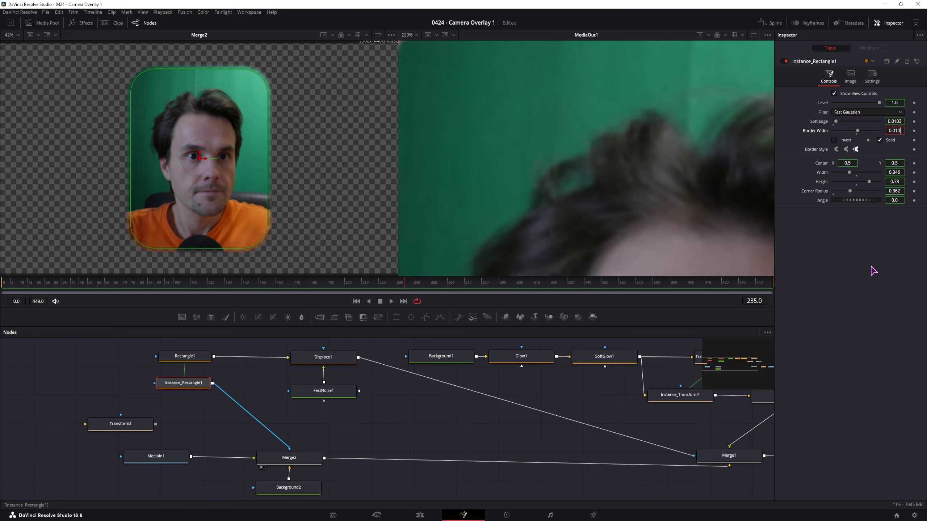
{"action": "key", "text": "Tab"}
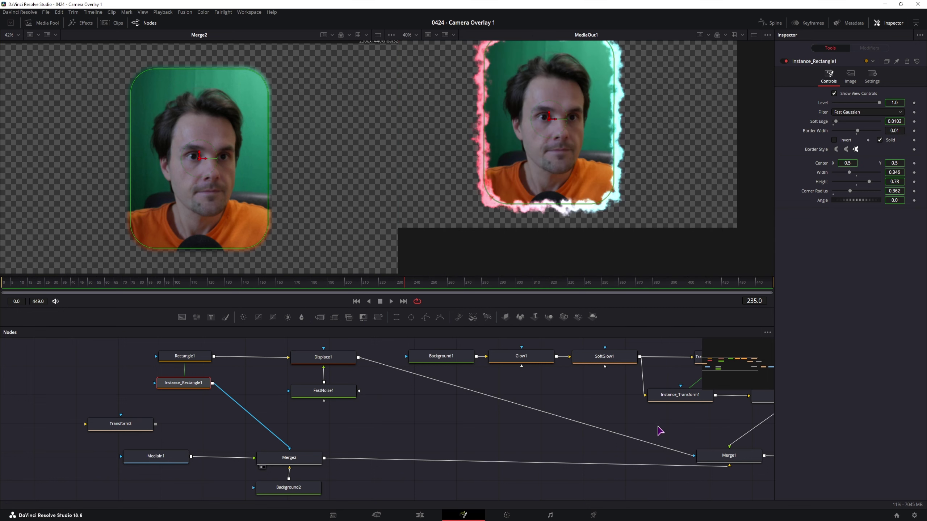
Move Transform3 and MediaOut1 farther from Merge1 to make room for another node.
{"action": "left_click_drag", "start_coordinate": [685, 424], "coordinate": [506, 421]}
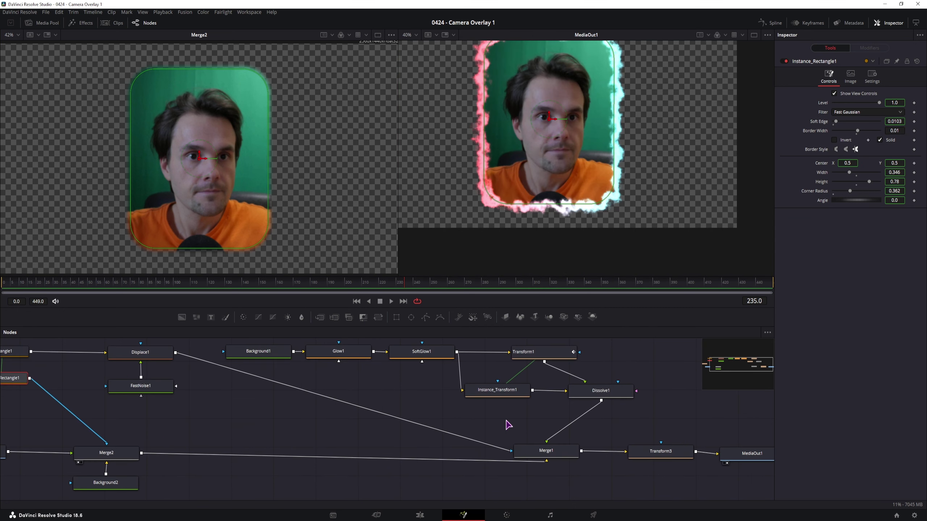
{"action": "left_click_drag", "start_coordinate": [650, 427], "coordinate": [518, 427]}
{"action": "left_click_drag", "start_coordinate": [653, 488], "coordinate": [573, 437]}
{"action": "left_click_drag", "start_coordinate": [620, 454], "coordinate": [664, 451]}
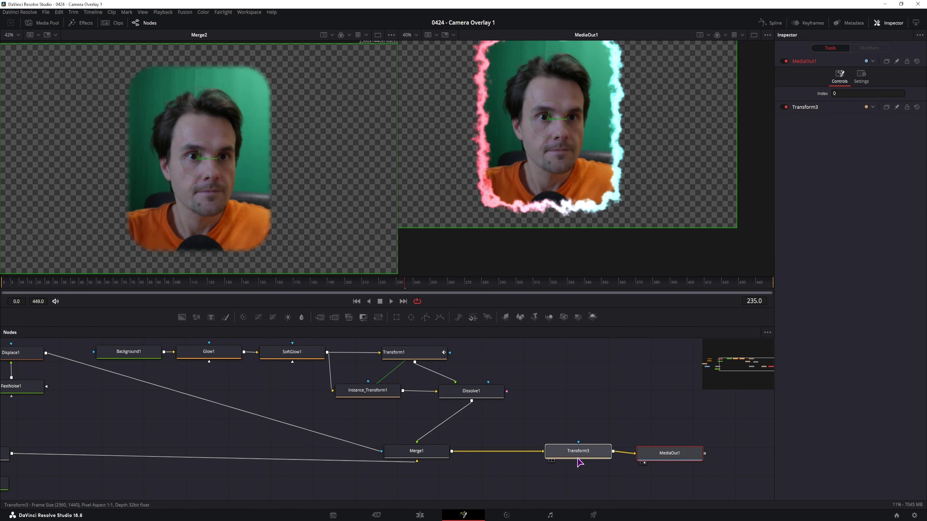
Insert a Drop Shadow node between Merge1 and Transform3.
{"action": "left_click", "coordinate": [429, 451]}
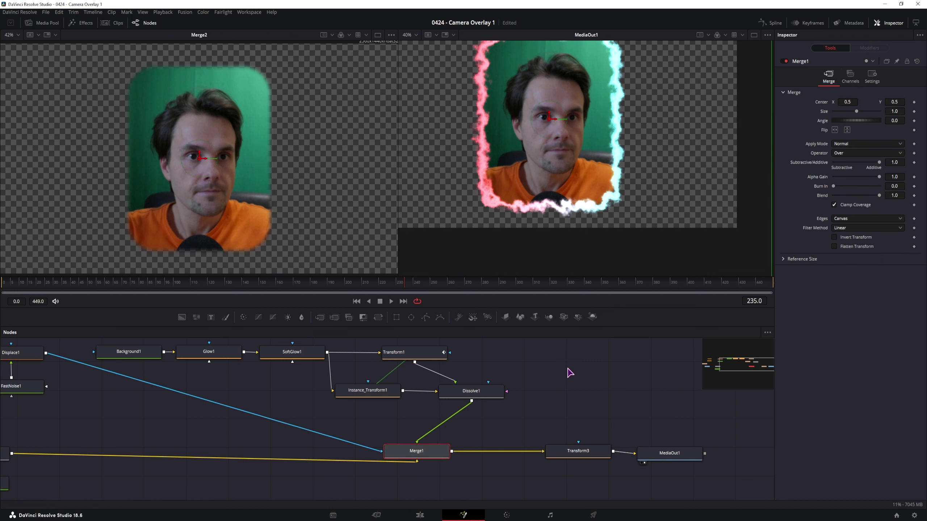
{"action": "key", "text": "shift+space"}
{"action": "type", "text": "diss"}
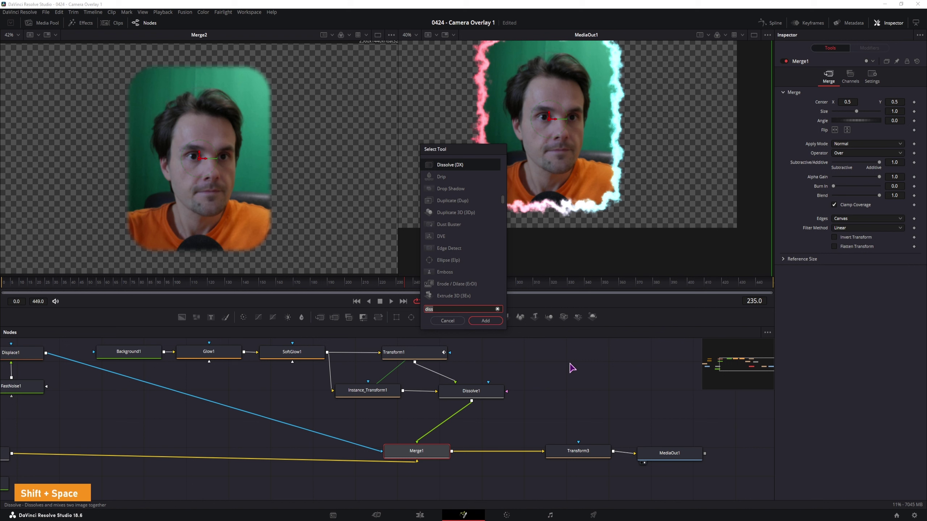
{"action": "key", "text": "BackSpace"}
{"action": "key", "text": "BackSpace"}
{"action": "key", "text": "BackSpace"}
{"action": "key", "text": "BackSpace"}
{"action": "type", "text": "shado"}
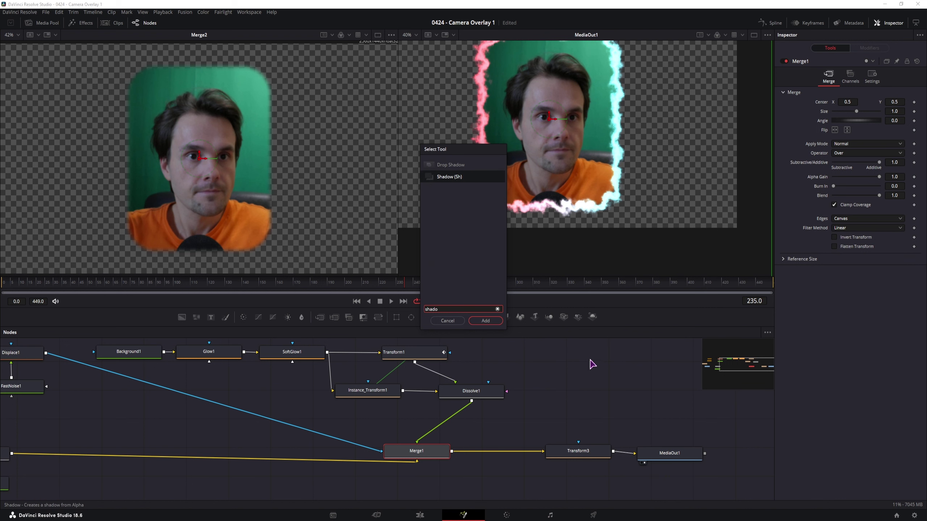
{"action": "left_click", "coordinate": [446, 165]}
{"action": "left_click", "coordinate": [485, 320]}
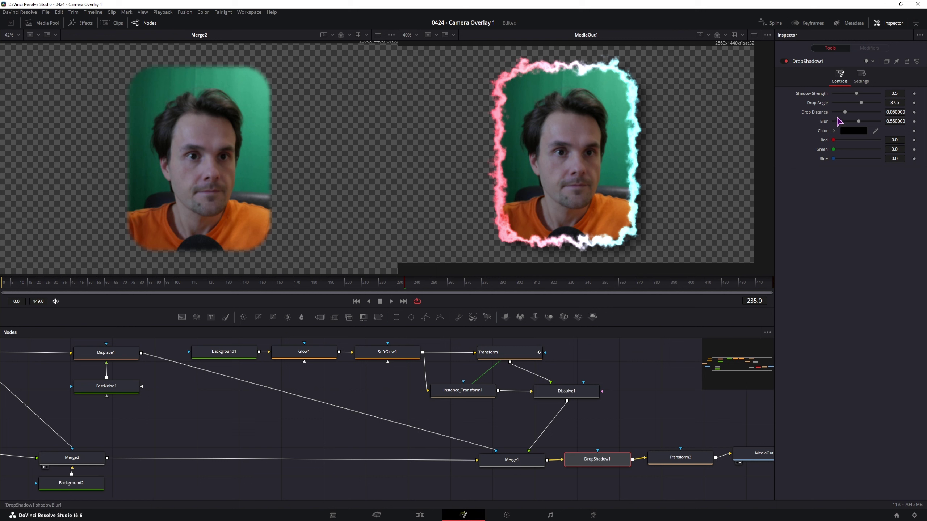
Set DropShadow1's Drop Distance to 0.0, Blur to 0.614 and Shadow Strength to 1.0.
{"action": "left_click_drag", "start_coordinate": [844, 113], "coordinate": [861, 128]}
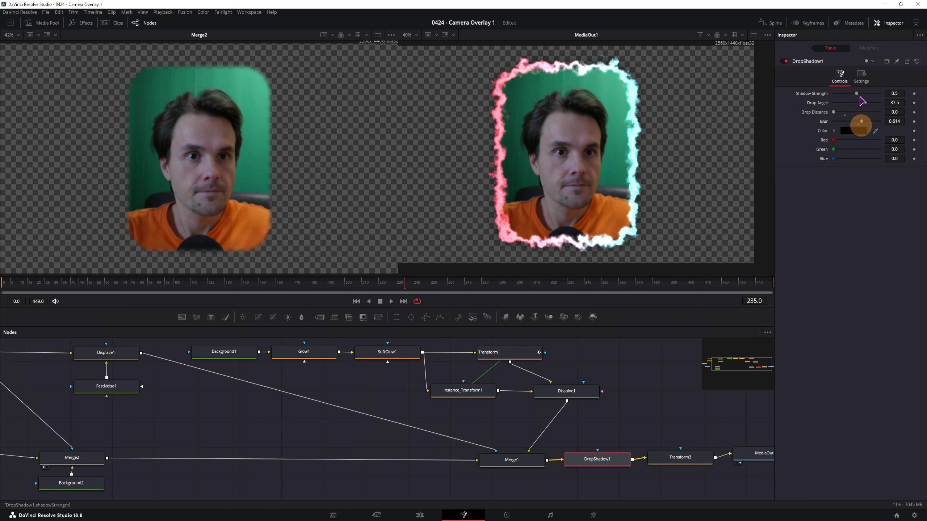
{"action": "left_click_drag", "start_coordinate": [856, 93], "coordinate": [898, 100]}
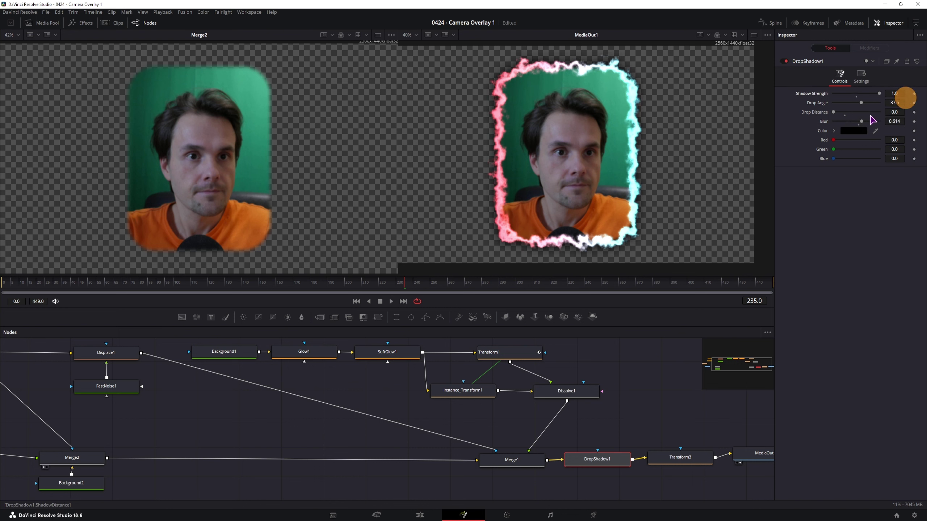
{"action": "left_click_drag", "start_coordinate": [837, 142], "coordinate": [806, 146]}
{"action": "left_click_drag", "start_coordinate": [834, 149], "coordinate": [763, 141]}
Detach DropShadow1 from the node chain, insert a Shadow node after Merge1 in its place, and adjust the shadow's settings.
{"action": "left_click_drag", "start_coordinate": [597, 459], "coordinate": [651, 394]}
{"action": "left_click", "coordinate": [534, 462]}
{"action": "key", "text": "shift+space"}
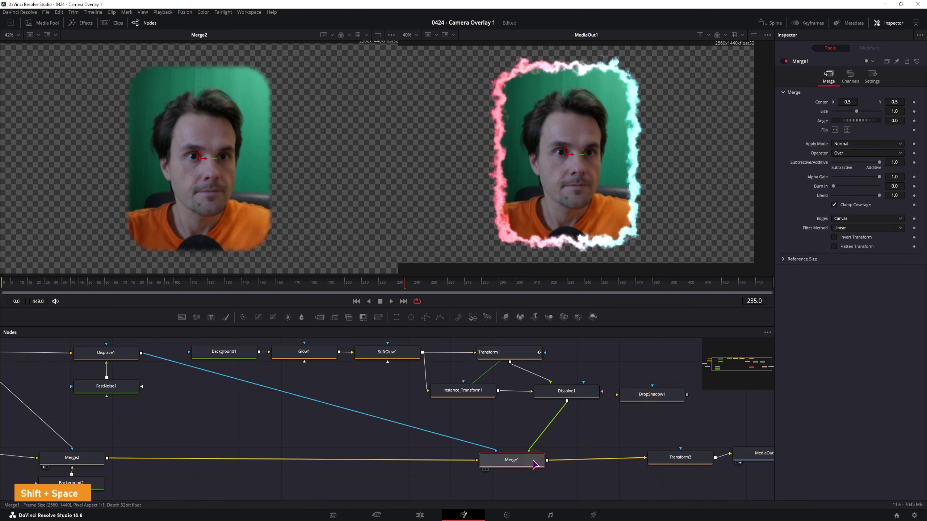
{"action": "type", "text": "Shadow"}
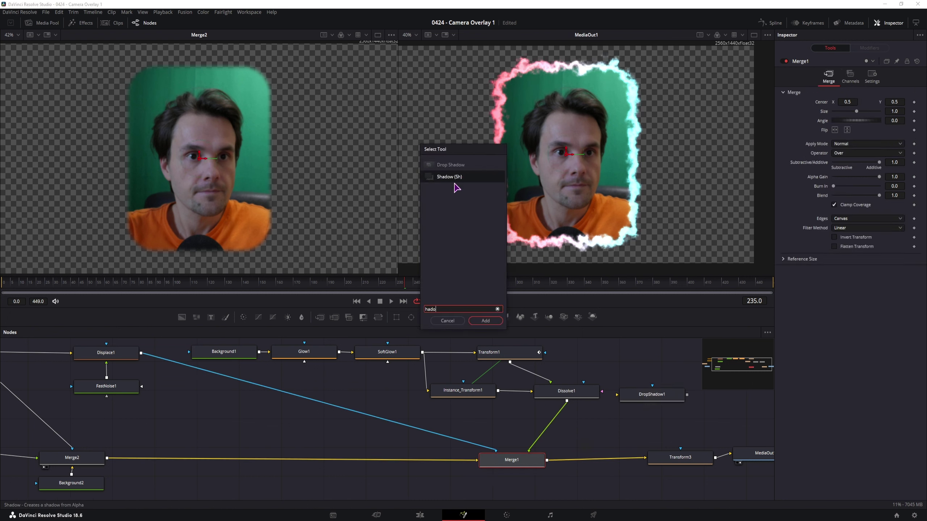
{"action": "left_click", "coordinate": [492, 324]}
{"action": "left_click_drag", "start_coordinate": [836, 103], "coordinate": [857, 142]}
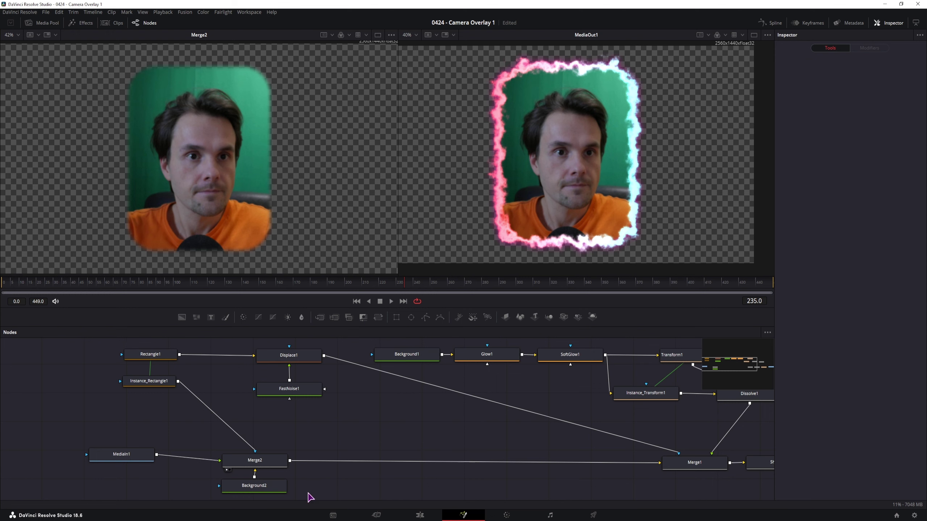
Rearrange MediaIn1, Merge2 and the nodes around them into a tidier layout.
{"action": "left_click_drag", "start_coordinate": [310, 497], "coordinate": [222, 453]}
{"action": "left_click_drag", "start_coordinate": [138, 454], "coordinate": [83, 455]}
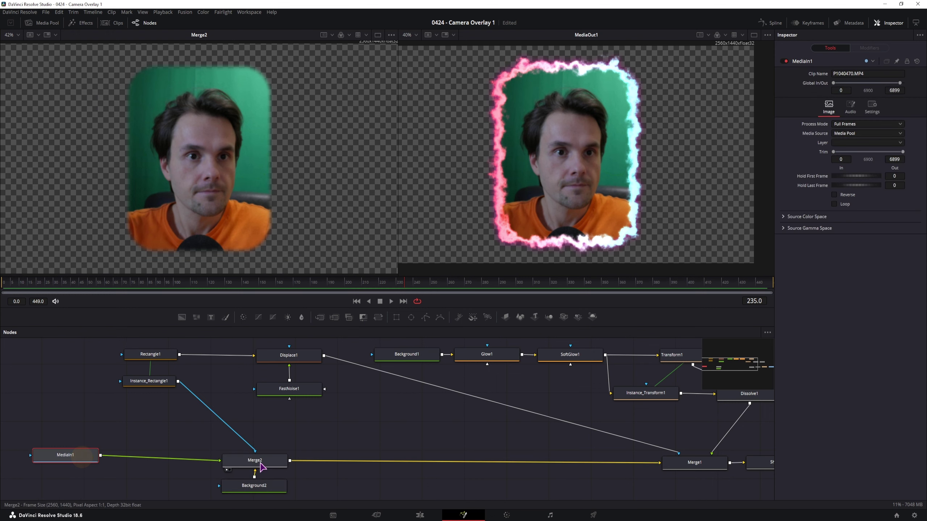
{"action": "left_click_drag", "start_coordinate": [261, 467], "coordinate": [176, 451]}
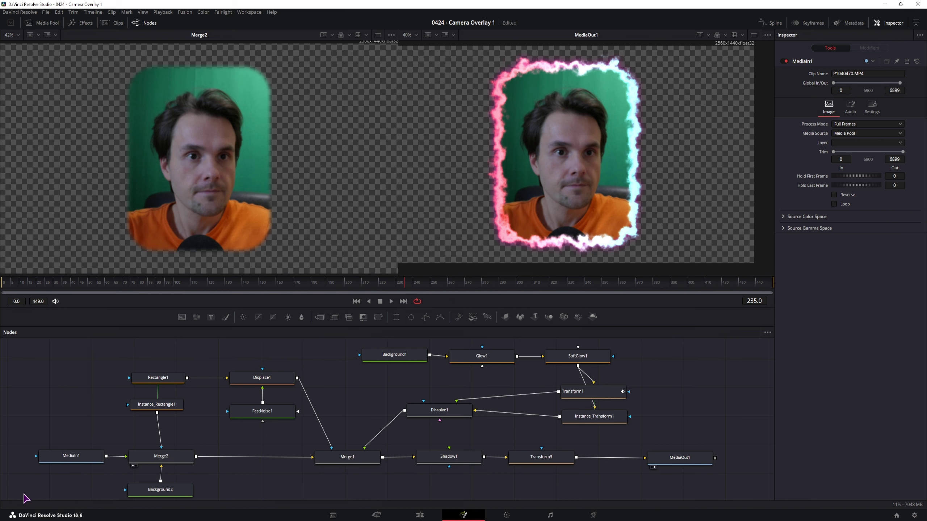
Select all nodes in the graph, start creating a macro from them, and bring up its save dialog.
{"action": "left_click_drag", "start_coordinate": [25, 494], "coordinate": [692, 348]}
{"action": "right_click", "coordinate": [689, 457]}
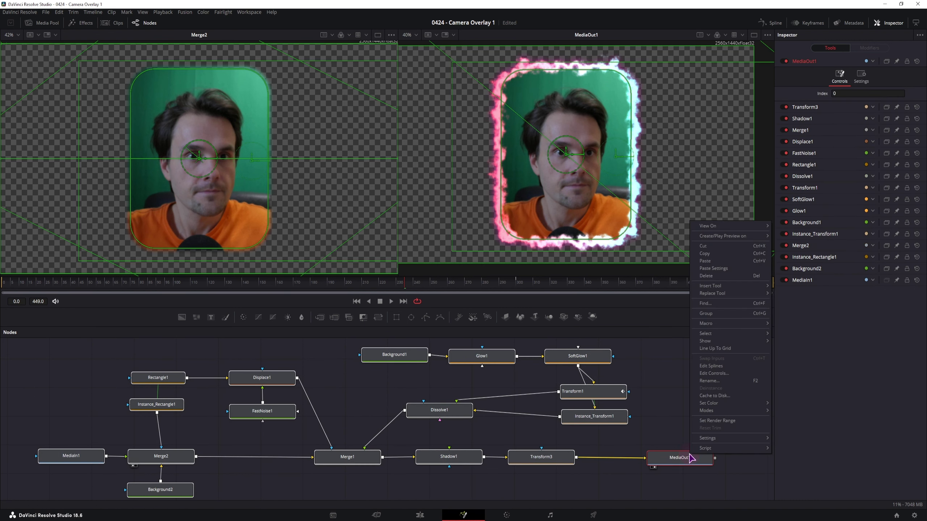
{"action": "mouse_move", "coordinate": [762, 323]}
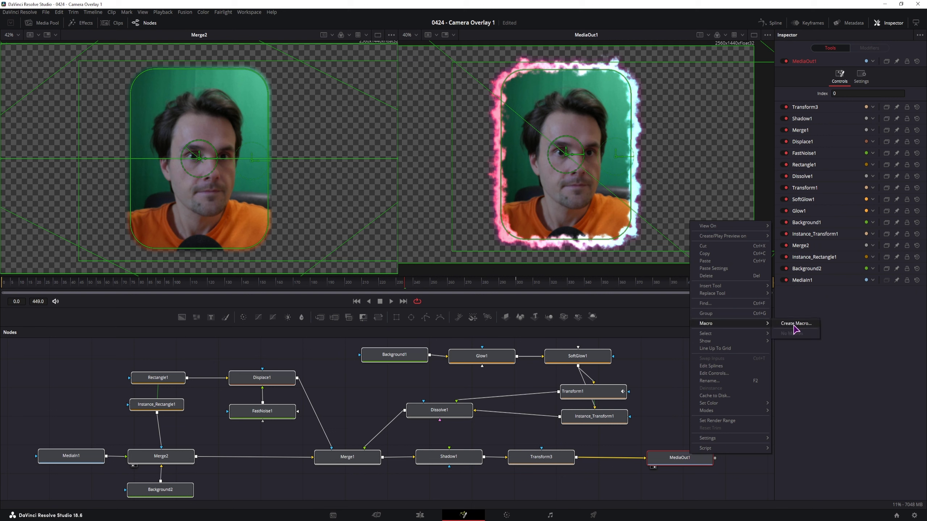
{"action": "left_click", "coordinate": [794, 323]}
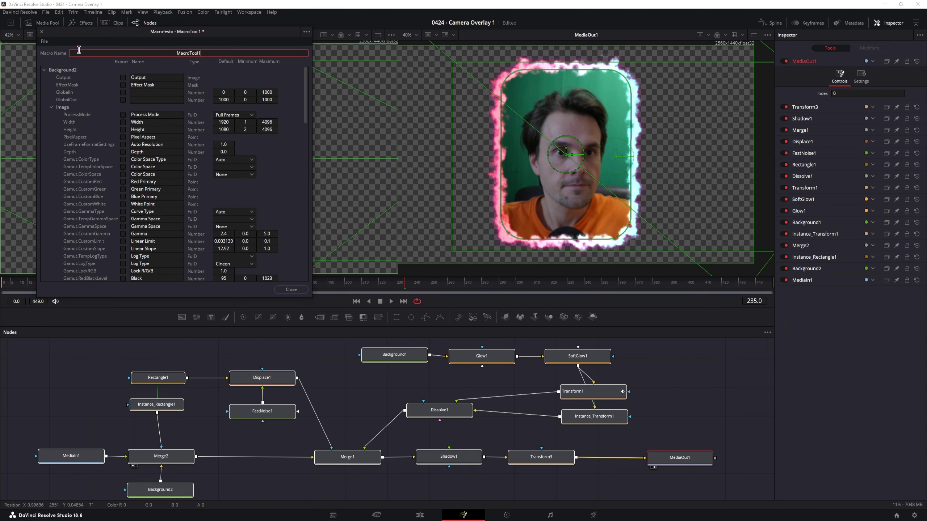
{"action": "left_click", "coordinate": [45, 41]}
{"action": "left_click", "coordinate": [63, 86]}
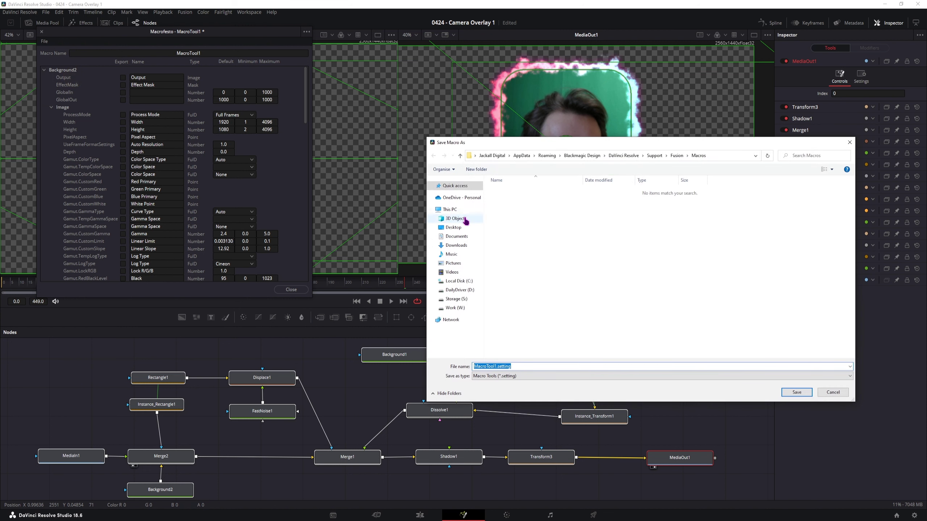
Browse the macro's save location to the Fusion Templates\Edit\Effects folder and cancel the save.
{"action": "left_click", "coordinate": [677, 155]}
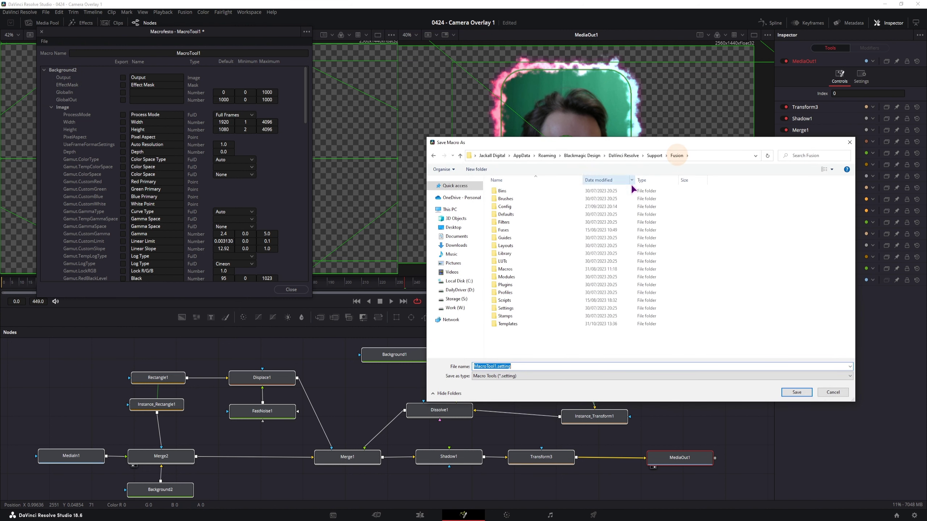
{"action": "double_click", "coordinate": [525, 320]}
{"action": "double_click", "coordinate": [504, 190]}
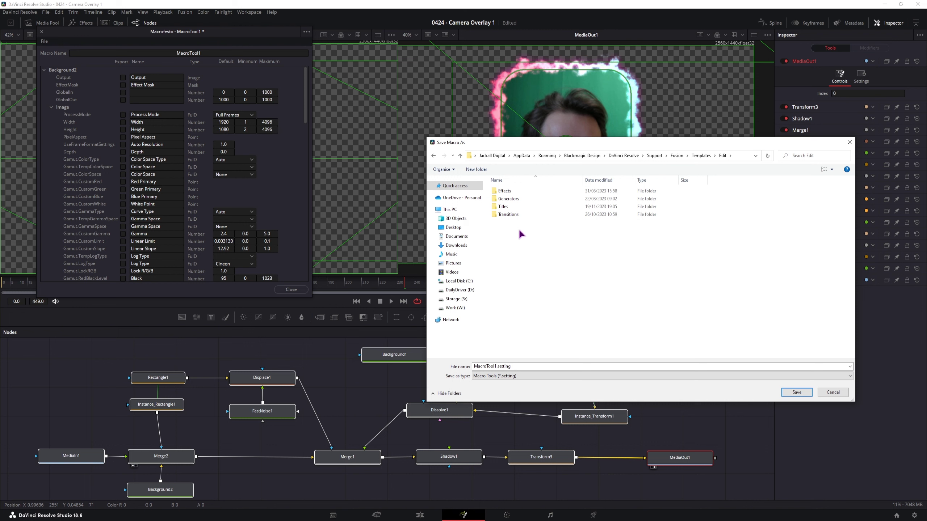
{"action": "left_click", "coordinate": [519, 192]}
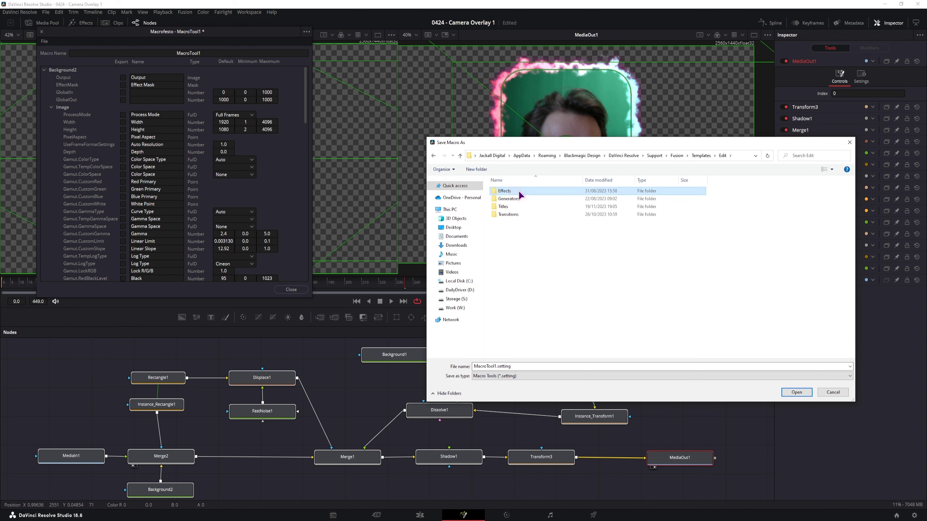
{"action": "double_click", "coordinate": [520, 195]}
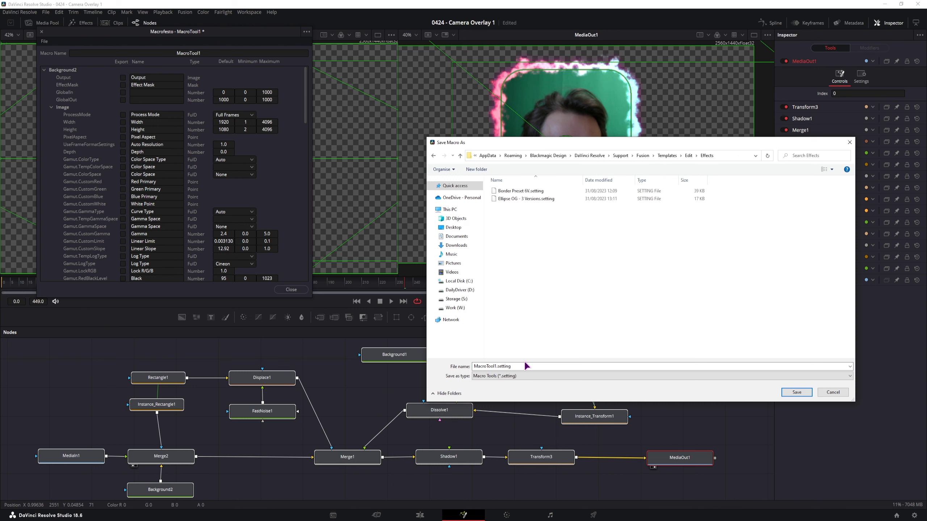
{"action": "left_click", "coordinate": [832, 393]}
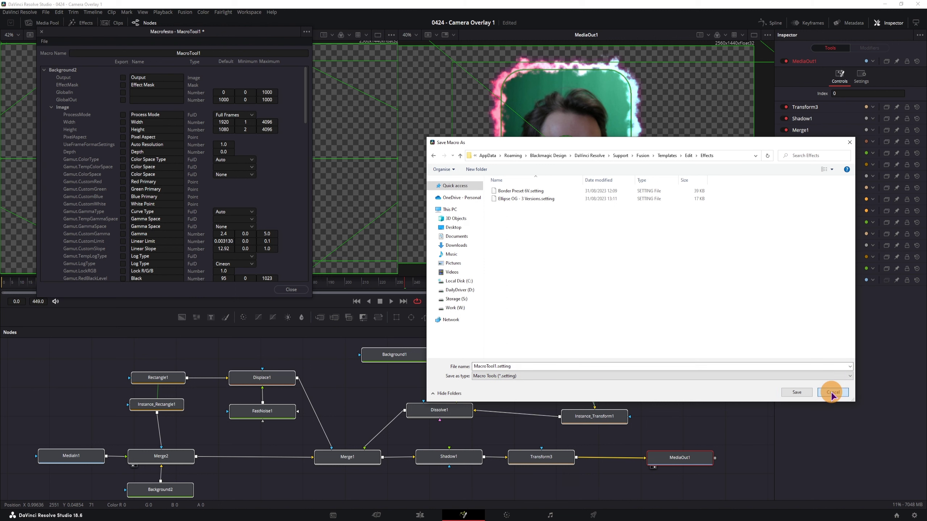
{"action": "left_click", "coordinate": [832, 393]}
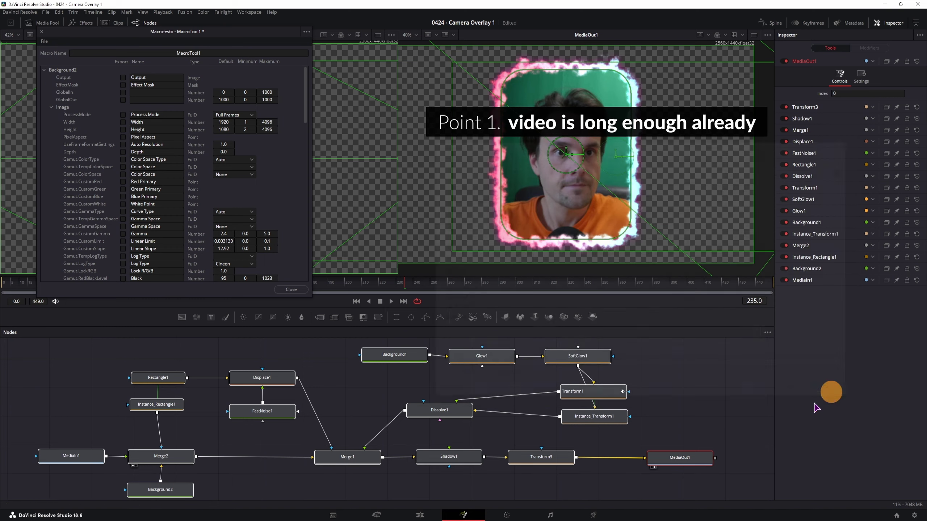
Save the settings of all selected nodes as CameraOverlayTutorial.setting in the WIP Fusion templates folder.
{"action": "right_click", "coordinate": [676, 465]}
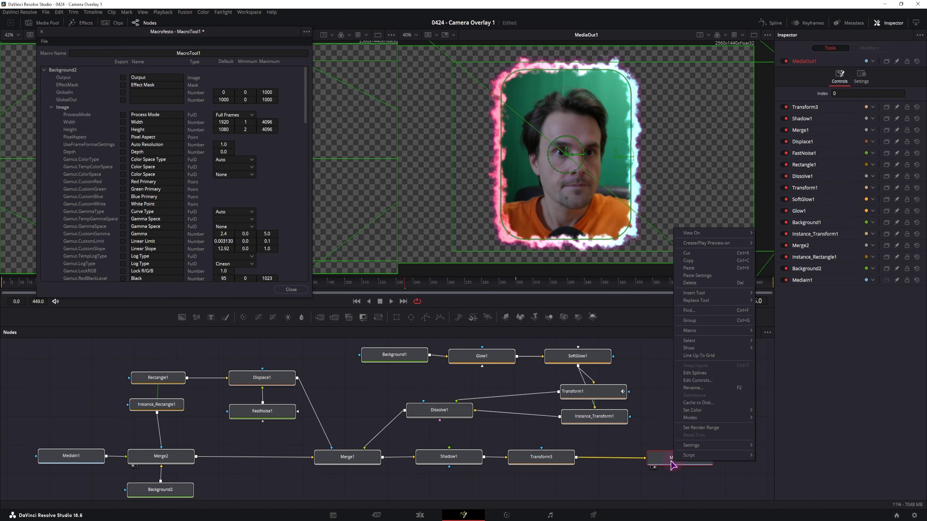
{"action": "mouse_move", "coordinate": [699, 446]}
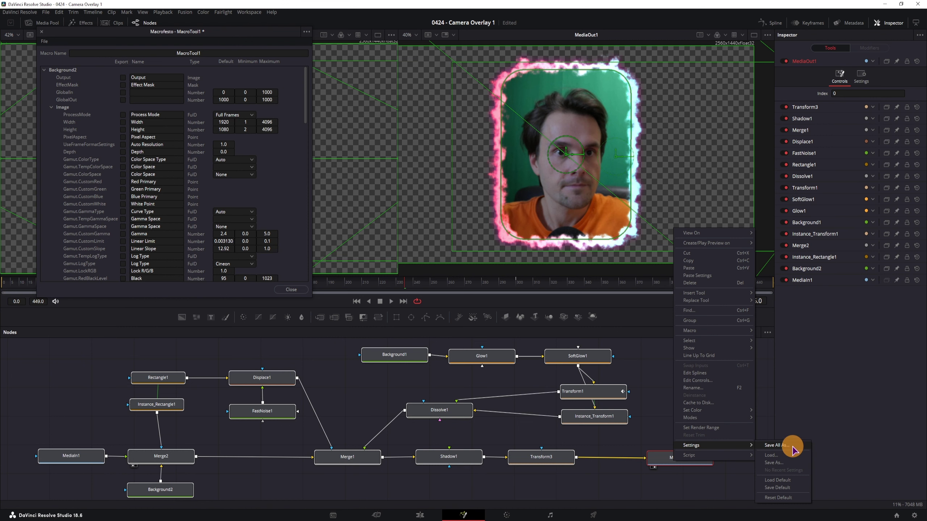
{"action": "left_click", "coordinate": [778, 446]}
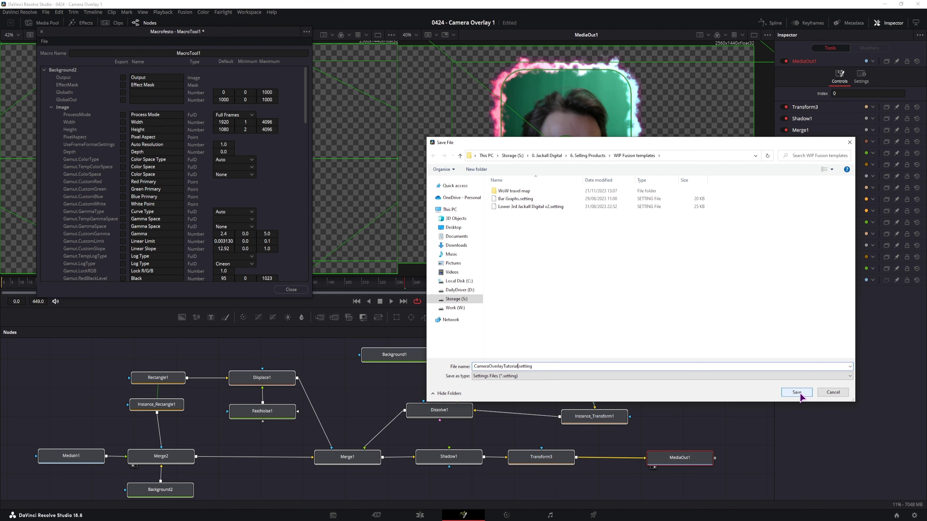
{"action": "left_click", "coordinate": [796, 392]}
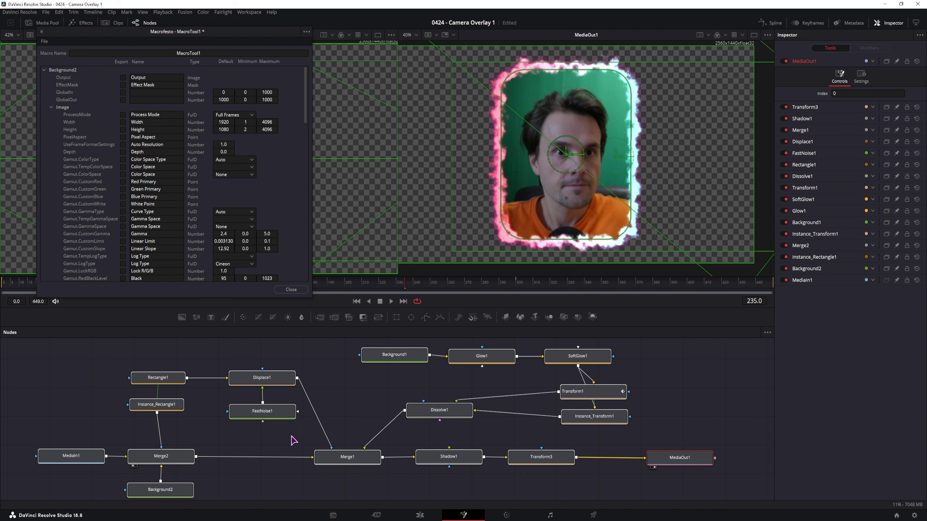
Close the MacroTool1 macro editor without saving its changes.
{"action": "left_click", "coordinate": [293, 290]}
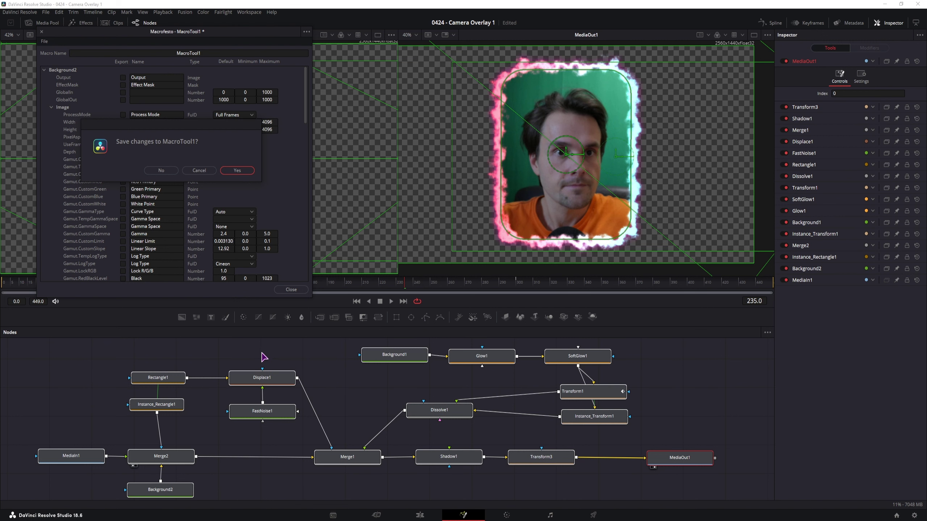
{"action": "left_click", "coordinate": [162, 171]}
{"action": "left_click", "coordinate": [250, 350]}
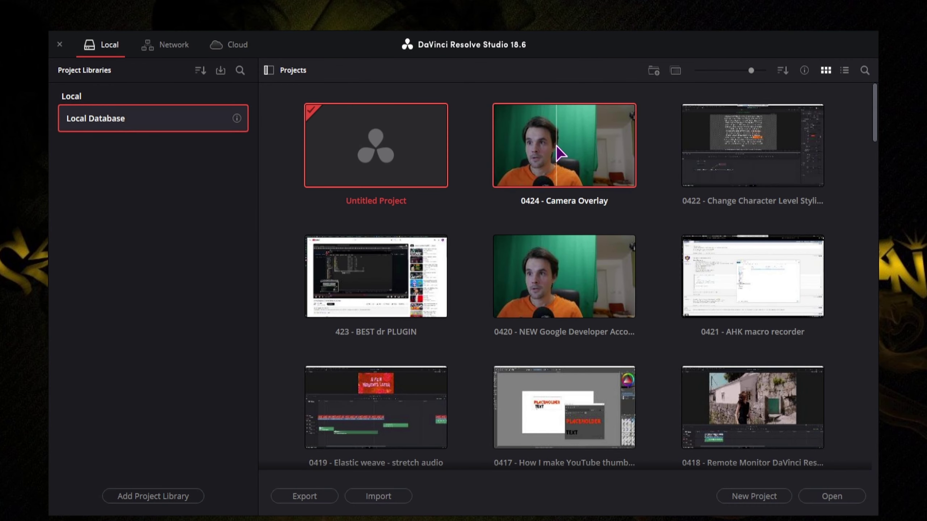
Open the 0424 - Camera Overlay project, dismiss the software update dialog, and clear the node selection.
{"action": "double_click", "coordinate": [556, 146]}
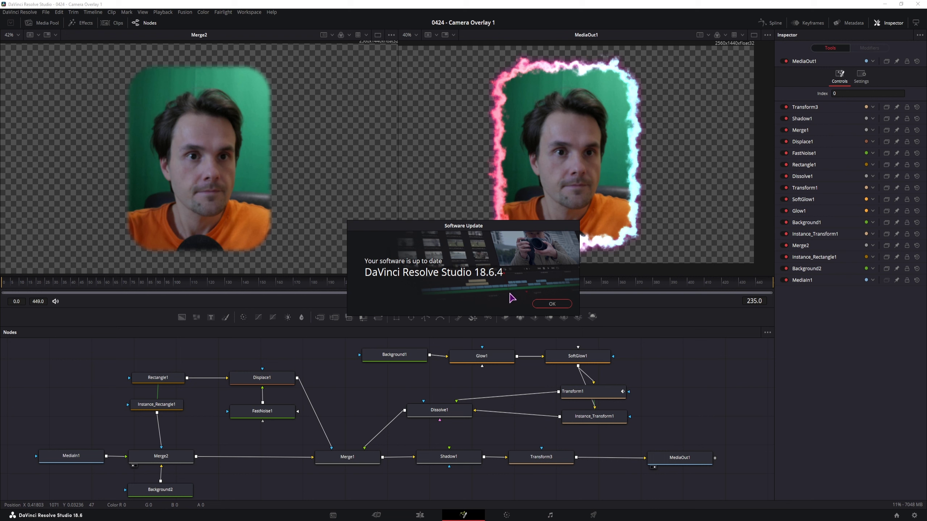
{"action": "left_click", "coordinate": [552, 303]}
{"action": "left_click", "coordinate": [355, 392]}
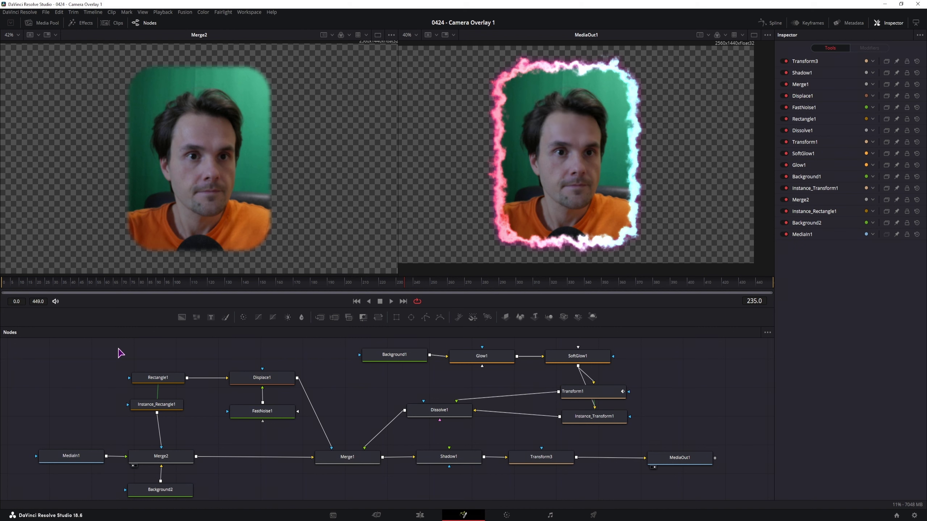
Set the timeline proxy resolution to Full for the rectangular camera overlay.
{"action": "left_click_drag", "start_coordinate": [121, 353], "coordinate": [620, 495]}
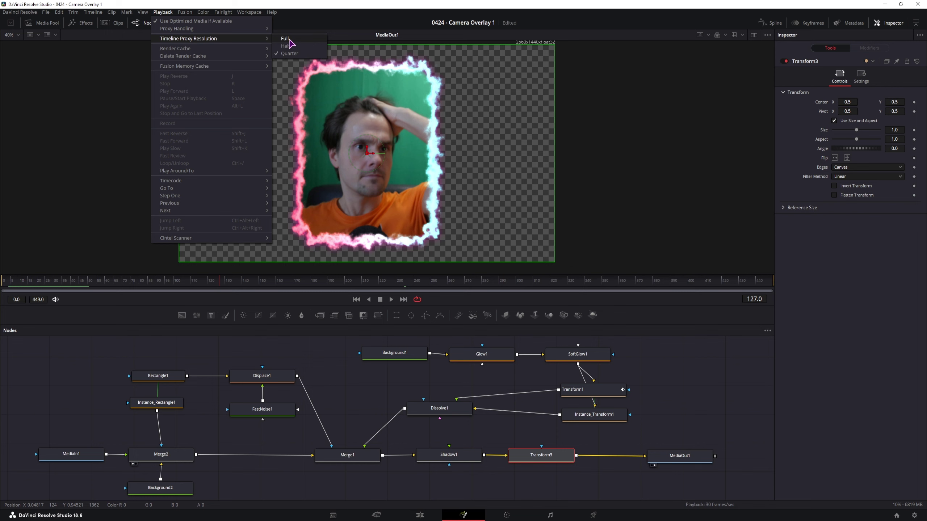
{"action": "left_click", "coordinate": [289, 38]}
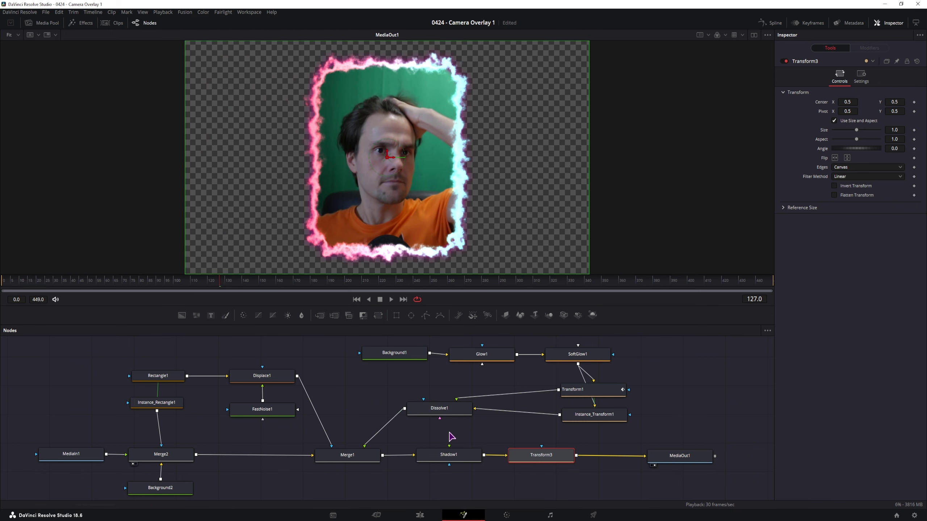
Go to the edit timeline, park the playhead at 00:00:06:00 on the round overlay clip in Video 2, and open its Fusion composition.
{"action": "left_click", "coordinate": [420, 514]}
{"action": "left_click_drag", "start_coordinate": [243, 380], "coordinate": [263, 384]}
{"action": "left_click", "coordinate": [103, 376]}
{"action": "left_click", "coordinate": [97, 412]}
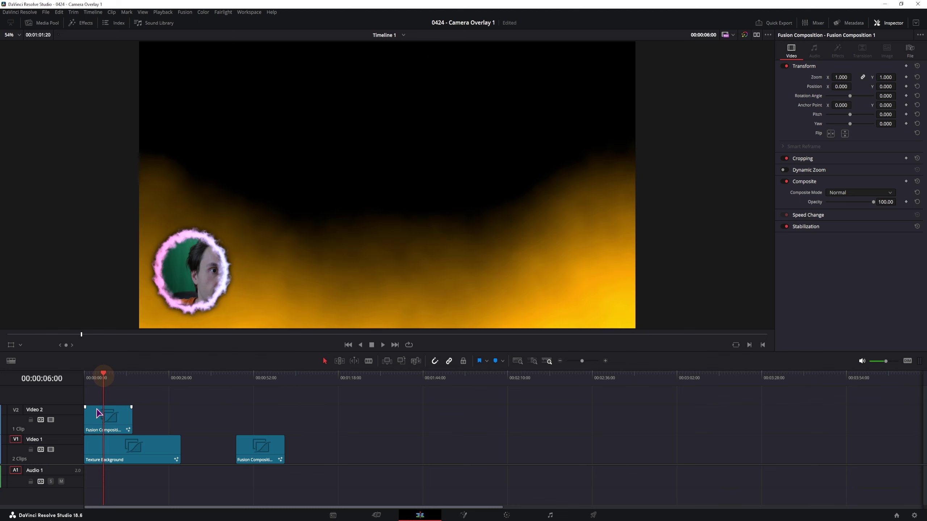
{"action": "left_click", "coordinate": [464, 515]}
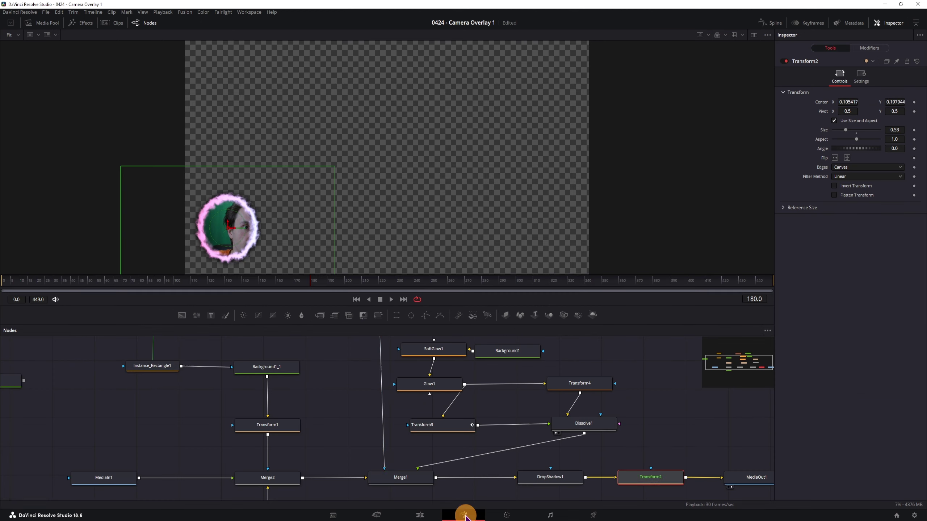
Switch the timeline proxy resolution to Quarter to examine its effect on the round overlay, and reopen the playback options.
{"action": "left_click", "coordinate": [165, 12]}
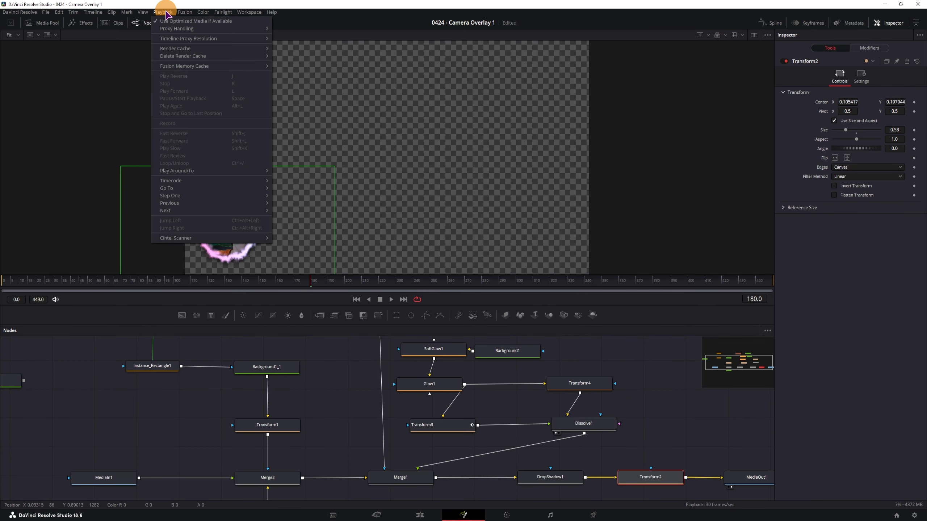
{"action": "left_click", "coordinate": [295, 54]}
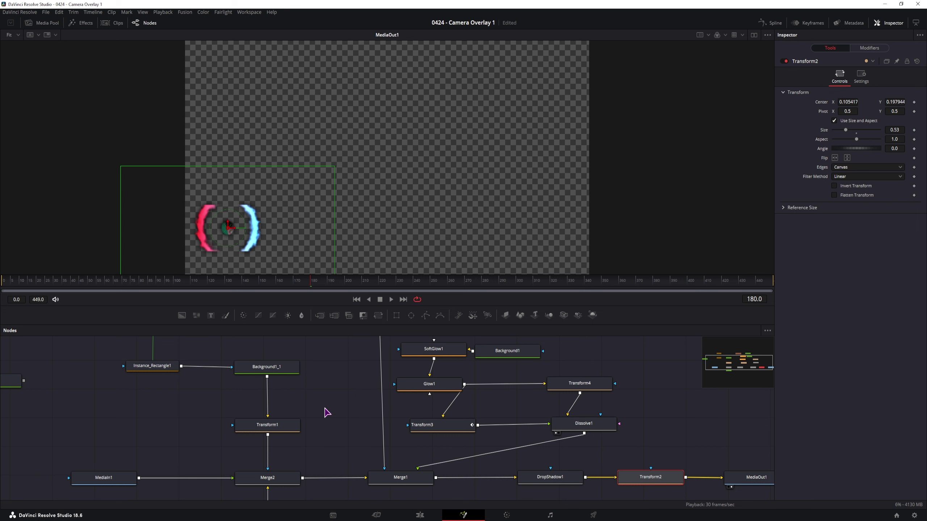
{"action": "left_click", "coordinate": [163, 12]}
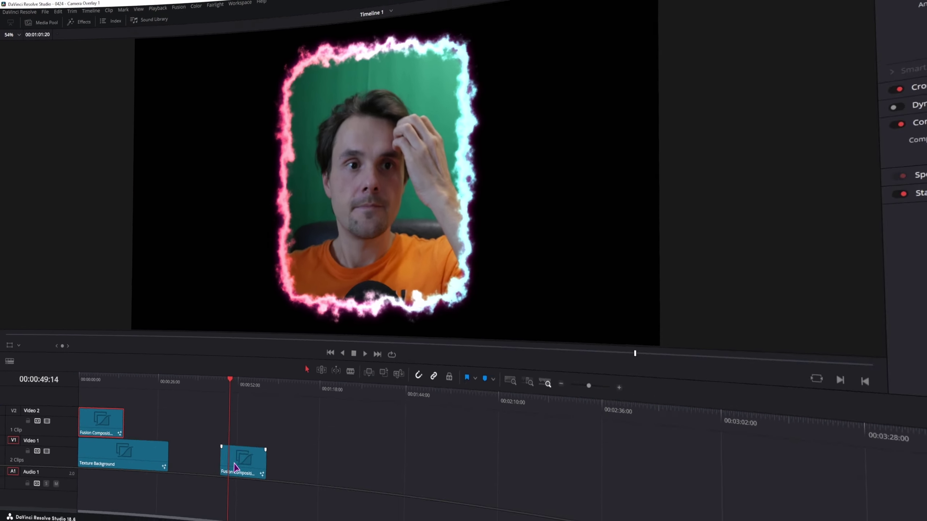
Move the rectangular overlay clip onto Video 2 above the Texture Background, and preview it at 00:00:24:27.
{"action": "left_click_drag", "start_coordinate": [257, 444], "coordinate": [160, 413]}
{"action": "mouse_move", "coordinate": [157, 377]}
{"action": "left_mouse_down"}
{"action": "mouse_move", "coordinate": [142, 377]}
{"action": "mouse_move", "coordinate": [151, 380]}
{"action": "left_mouse_up"}
{"action": "left_click", "coordinate": [165, 376]}
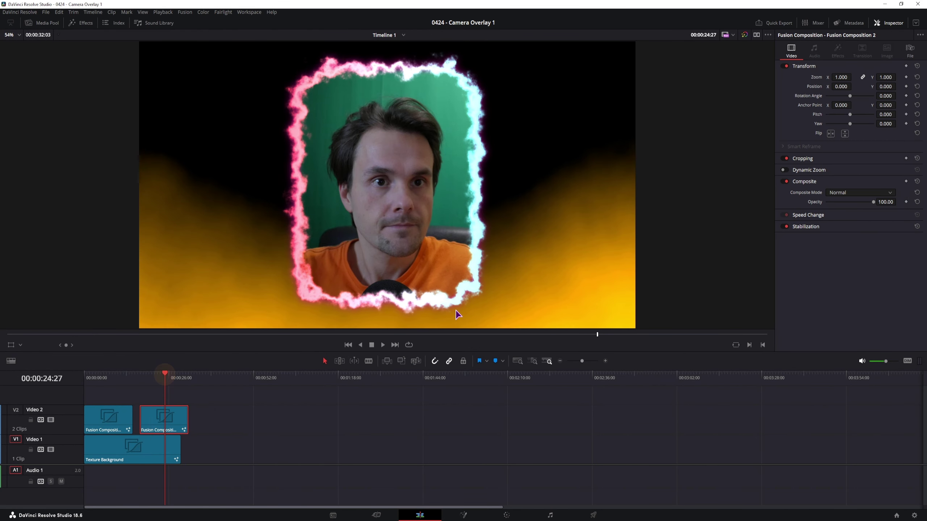